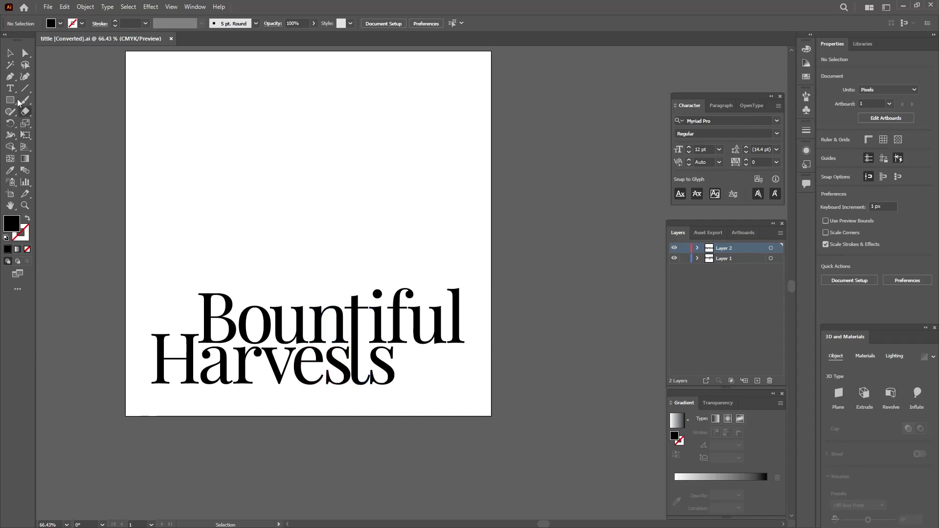
- Add a point-text letter "t" in the empty area above the title and enlarge it to about 230 pt
left_click(10, 88)
left_click(259, 171)
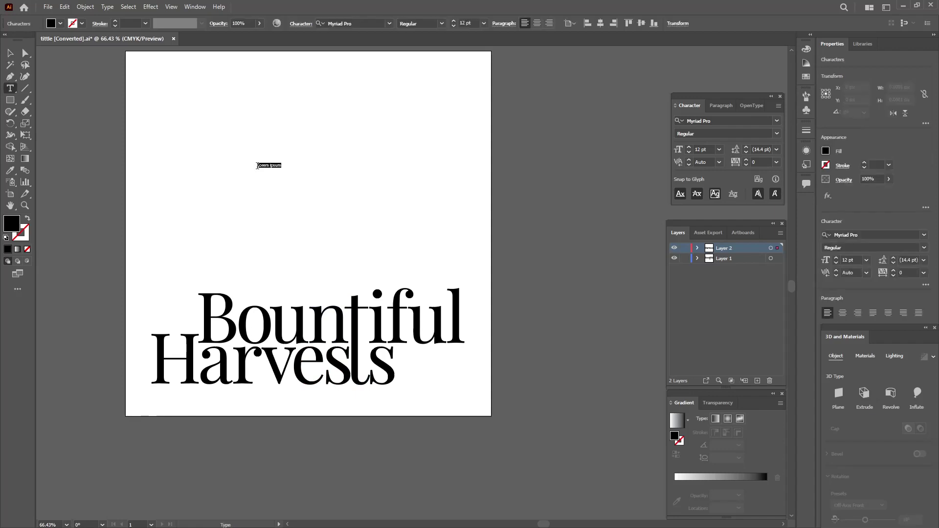
type("t")
key("Escape")
left_click_drag(310, 153, 397, 246)
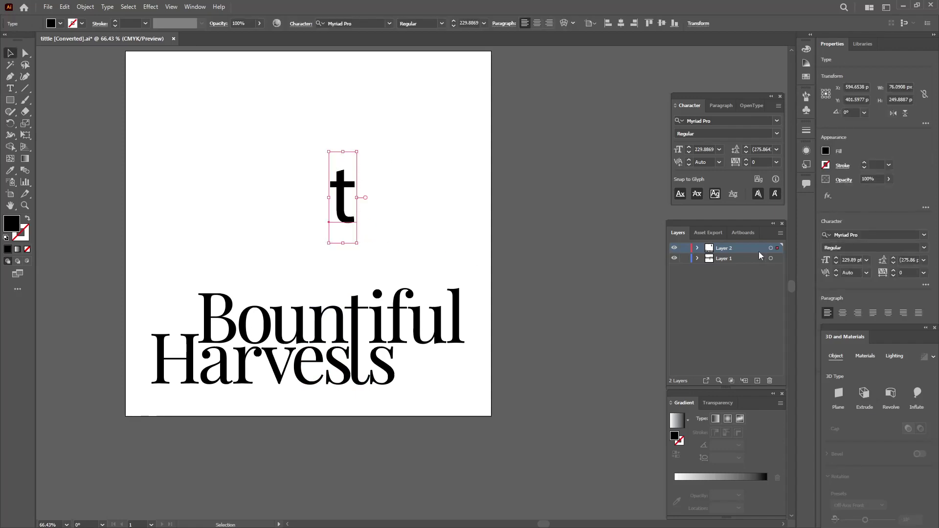
- Set the letter t's font to Playfair Display Regular and scale it up proportionally to about 293 pt
left_click(865, 234)
type("p")
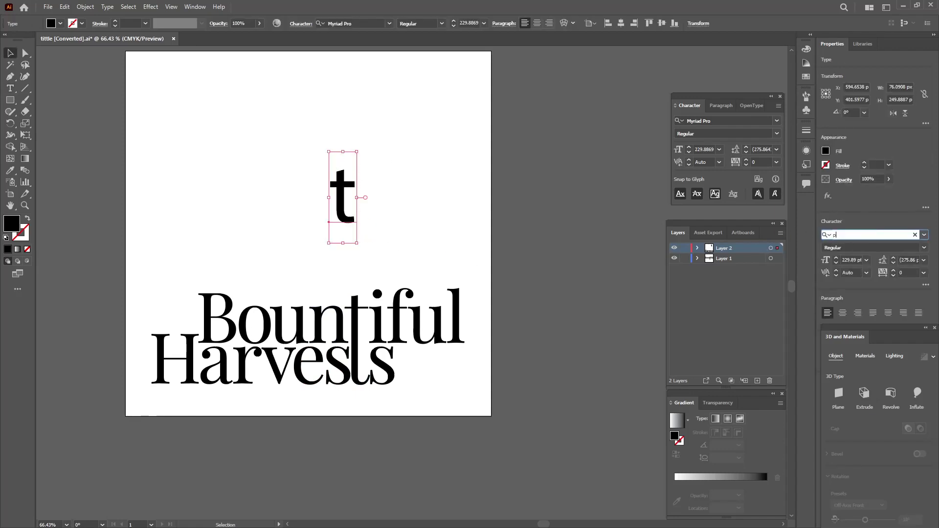
type("layfa")
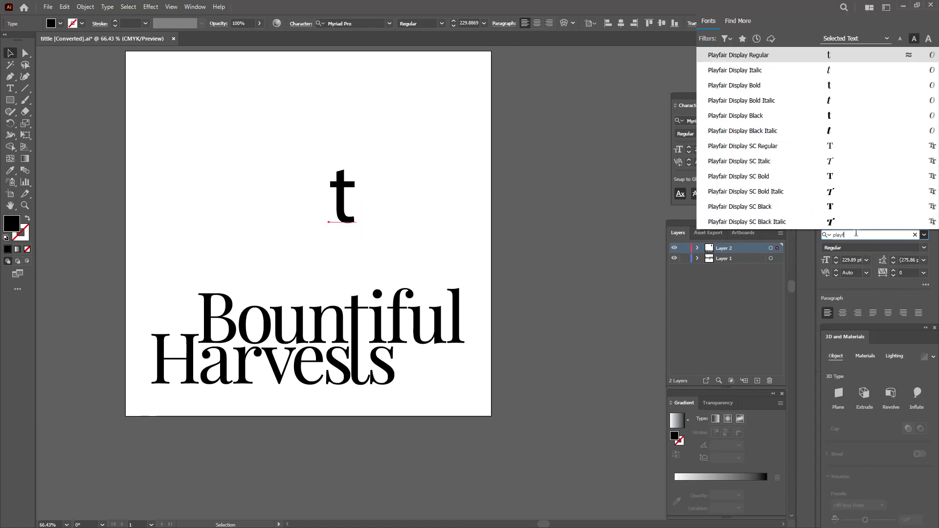
left_click(787, 56)
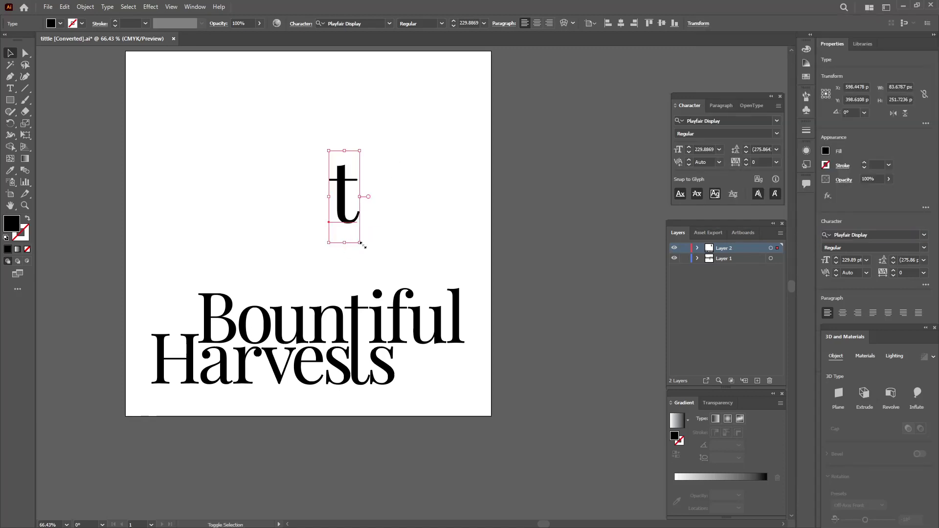
left_click_drag(362, 244, 365, 258, "shift")
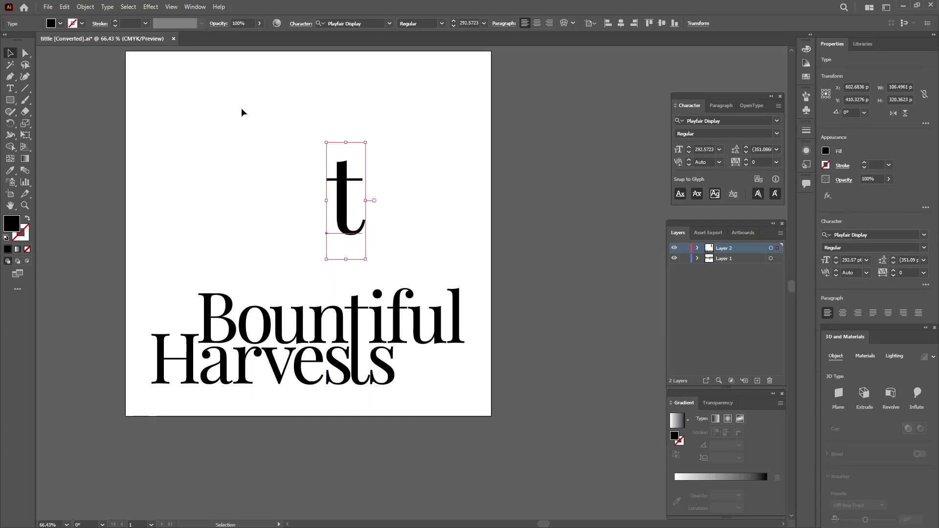
- Convert the letter t to outlines so its anchor points can be edited directly
left_click(25, 53)
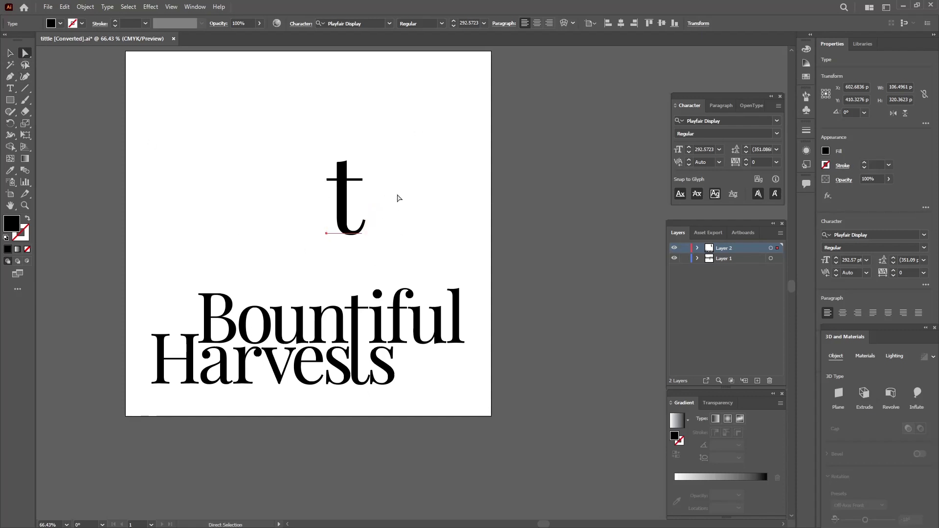
left_click_drag(397, 194, 301, 246)
left_click(107, 6)
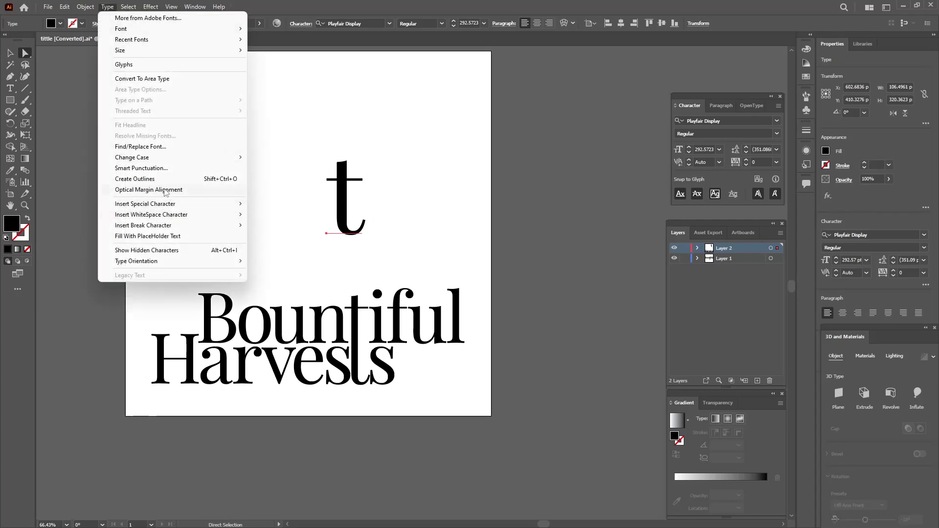
left_click(150, 179)
- Try to lengthen the outlined t by pulling its lower anchor points straight down, and undo the change
left_click_drag(392, 205, 315, 256)
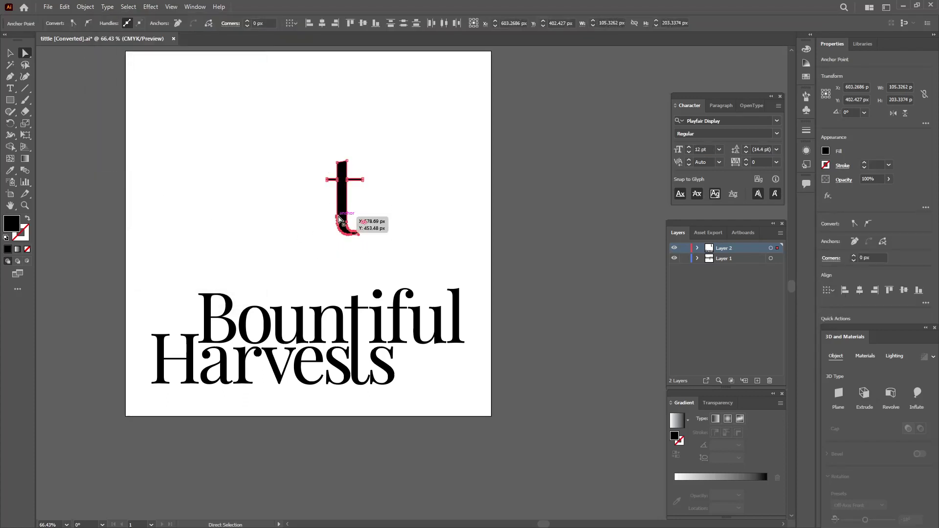
left_click_drag(343, 218, 336, 249, "shift")
key("ctrl+z")
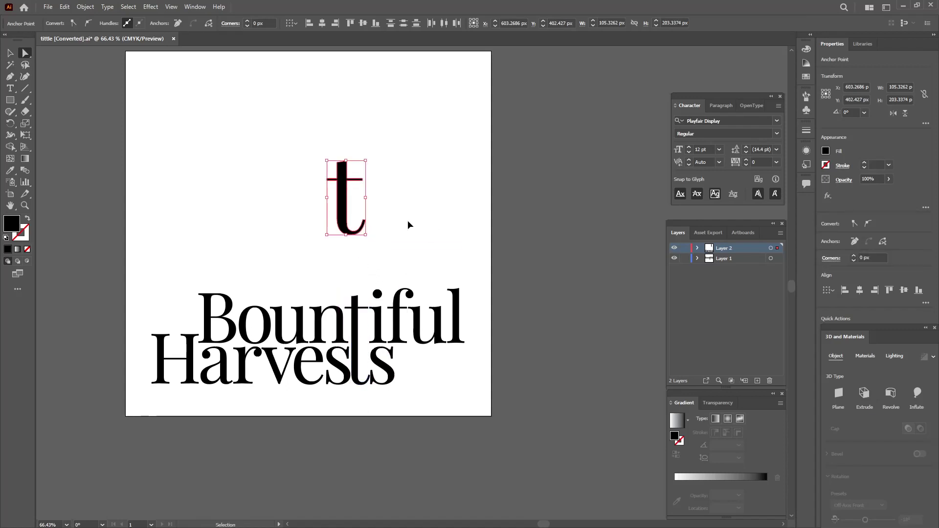
- Delete the outlined practice letter t from above the title
left_click(10, 52)
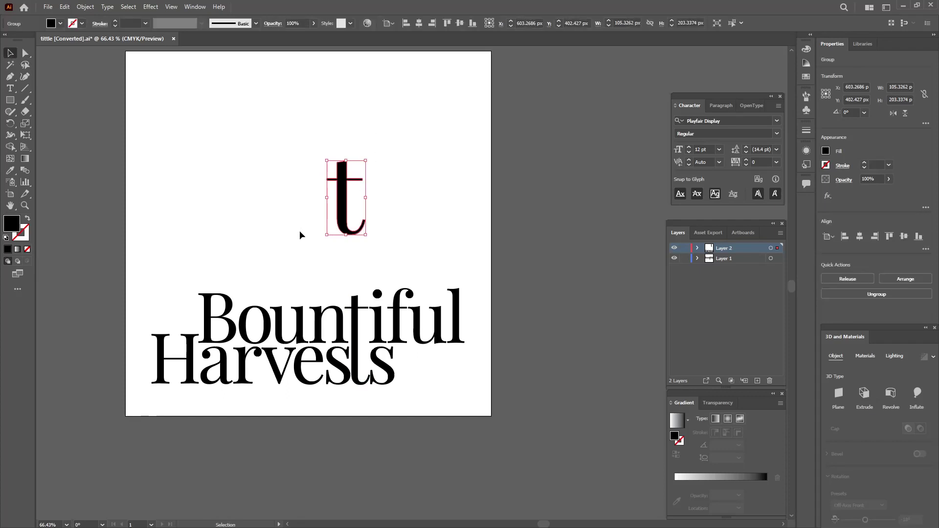
key("Delete")
scroll(313, 211, "up", 2)
scroll(312, 212, "left", 2)
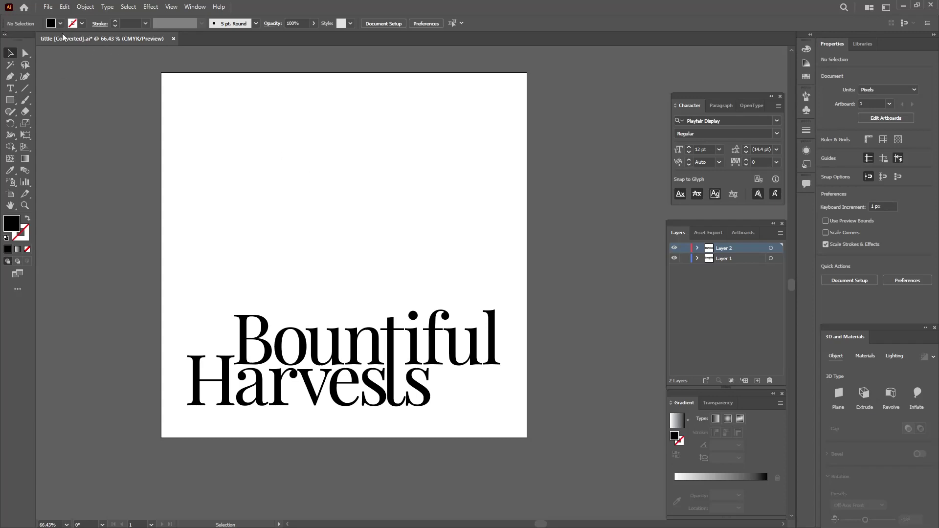
- Check the width and height in the new document settings without creating a document
left_click(48, 8)
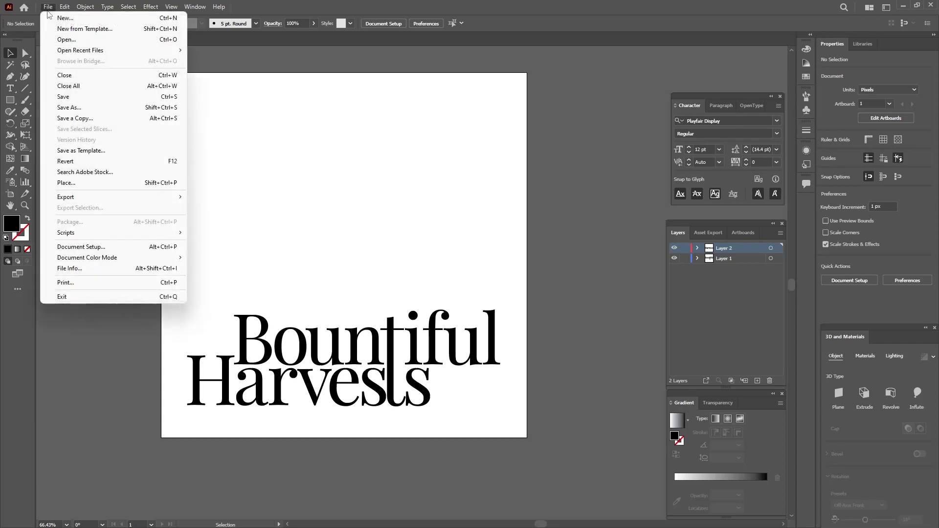
left_click(75, 20)
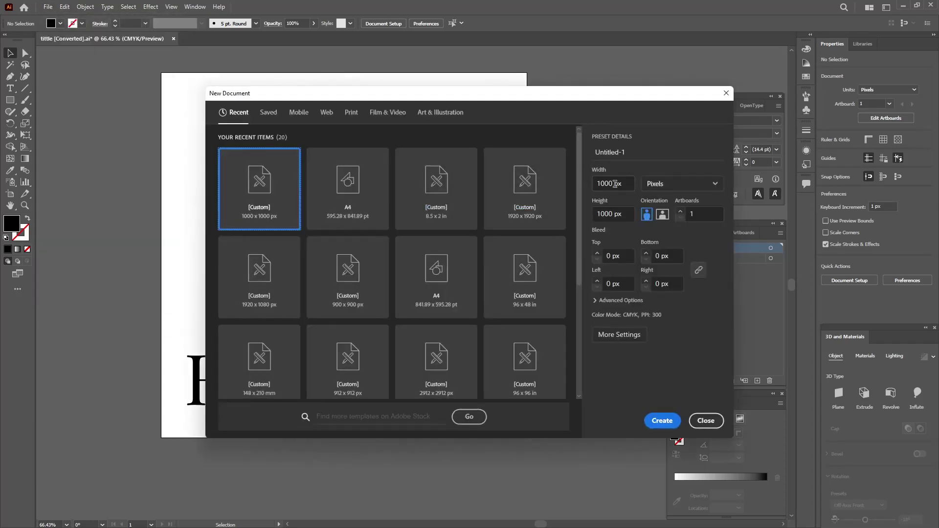
double_click(607, 183)
left_click_drag(612, 211, 586, 211)
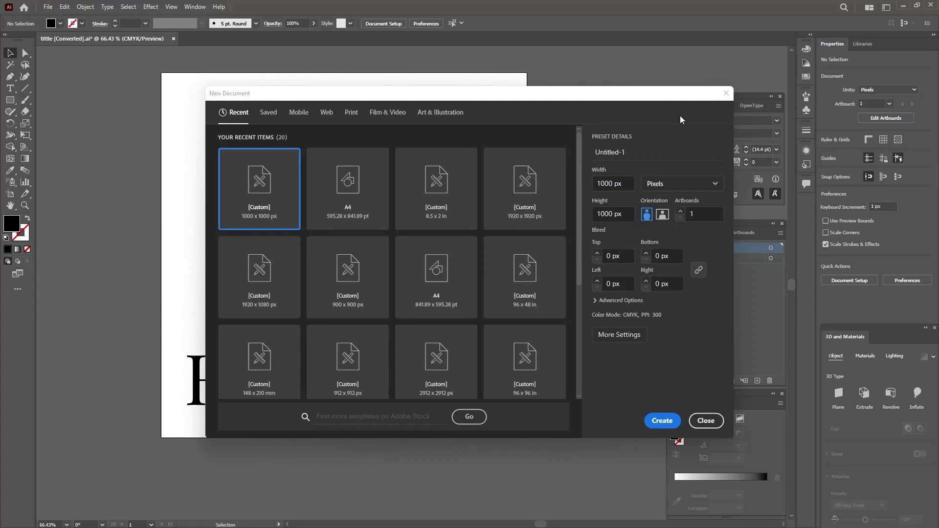
key("Escape")
- Move the whole Bountiful Harvests lettering straight up to the middle of the artboard, at Y about 517 px
left_click_drag(308, 285, 528, 440)
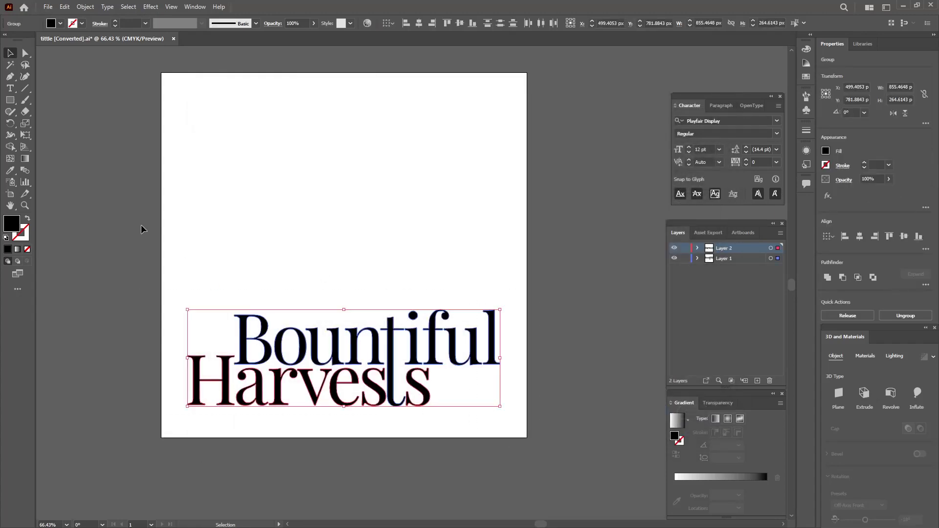
left_click_drag(390, 321, 390, 224)
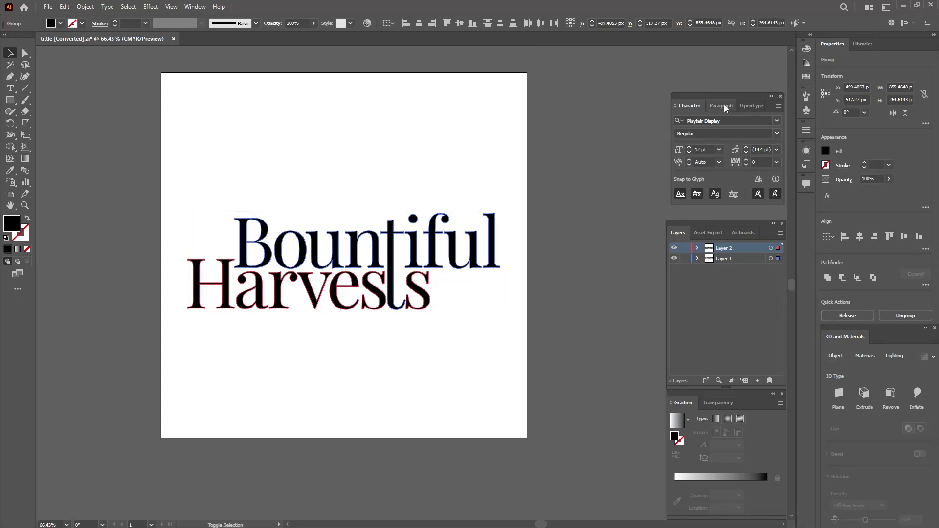
- Save the document under the name tittle.ai in the June folder, replacing the existing file
key("ctrl+s")
key("Escape")
left_click(47, 7)
left_click(74, 110)
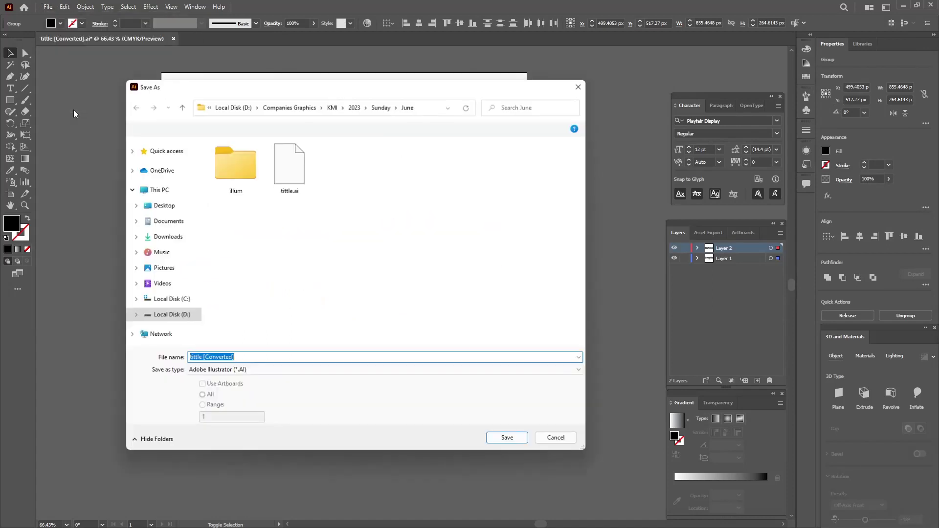
left_click_drag(368, 89, 419, 84)
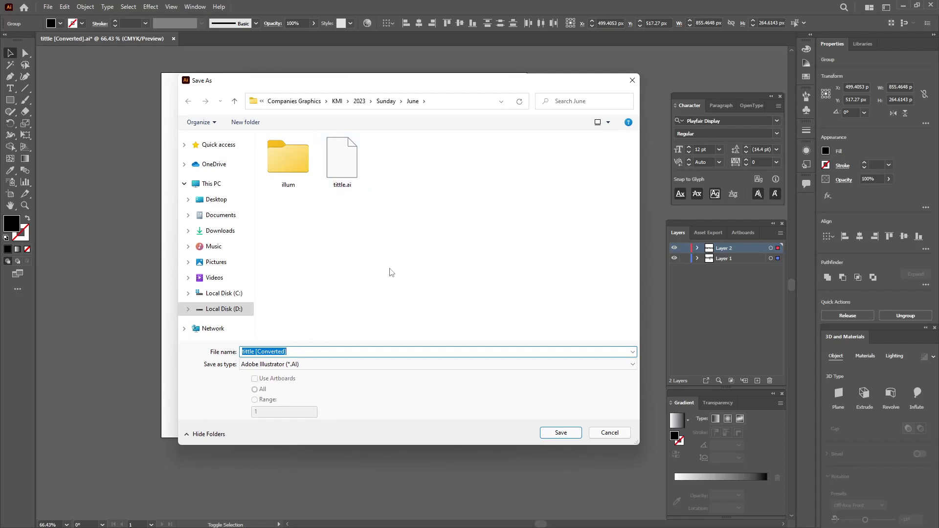
left_click(343, 168)
left_click(345, 167)
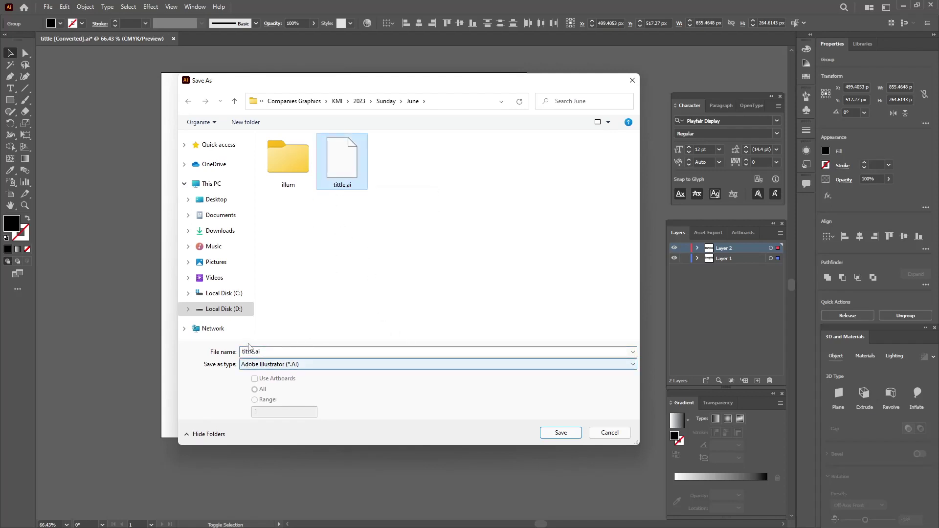
left_click(240, 351)
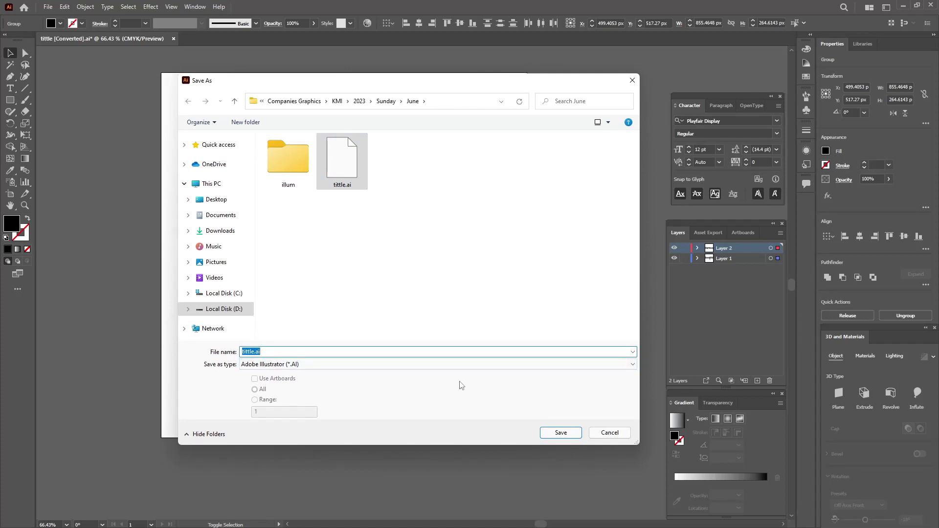
left_click(553, 433)
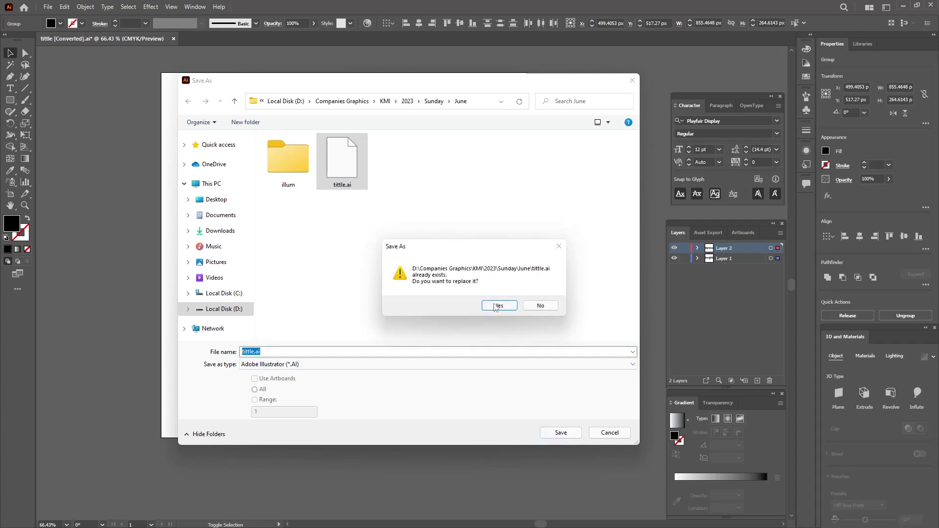
left_click(495, 307)
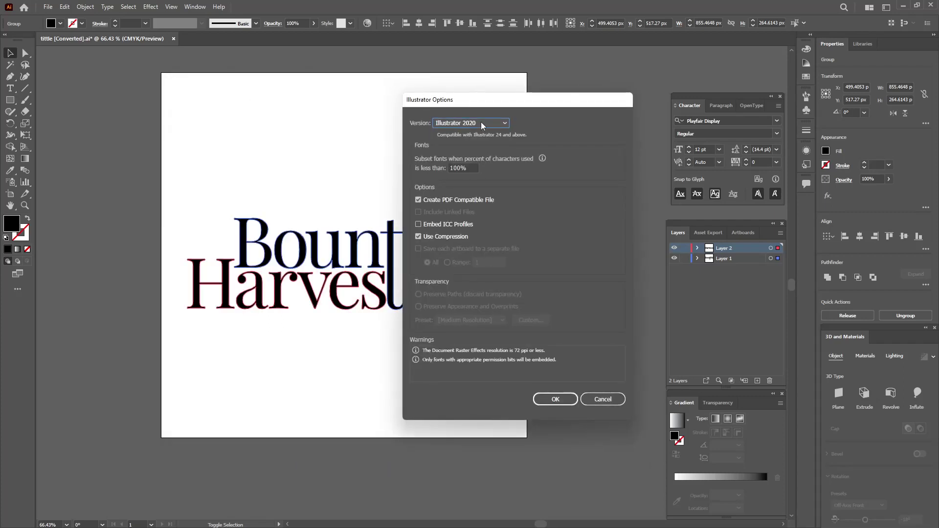
- Choose Illustrator 8 as the file version and complete the save
left_click(481, 123)
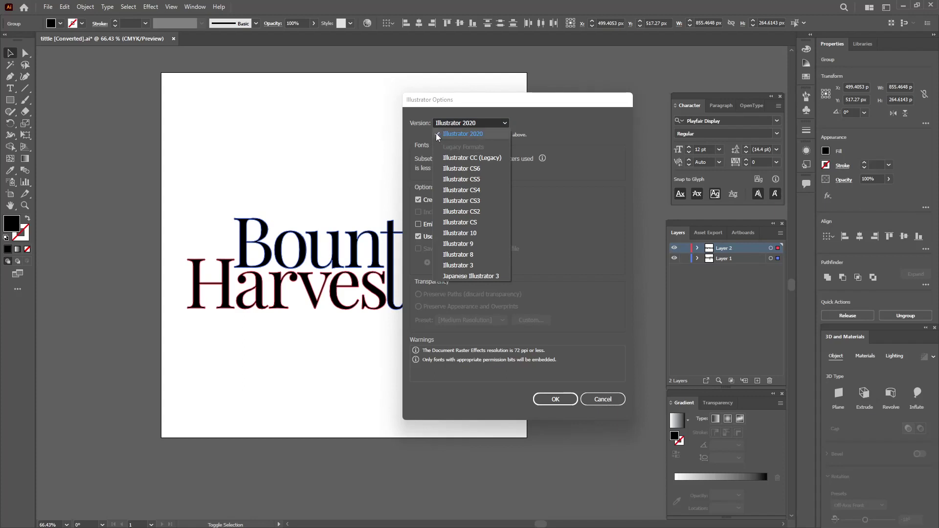
left_click(467, 254)
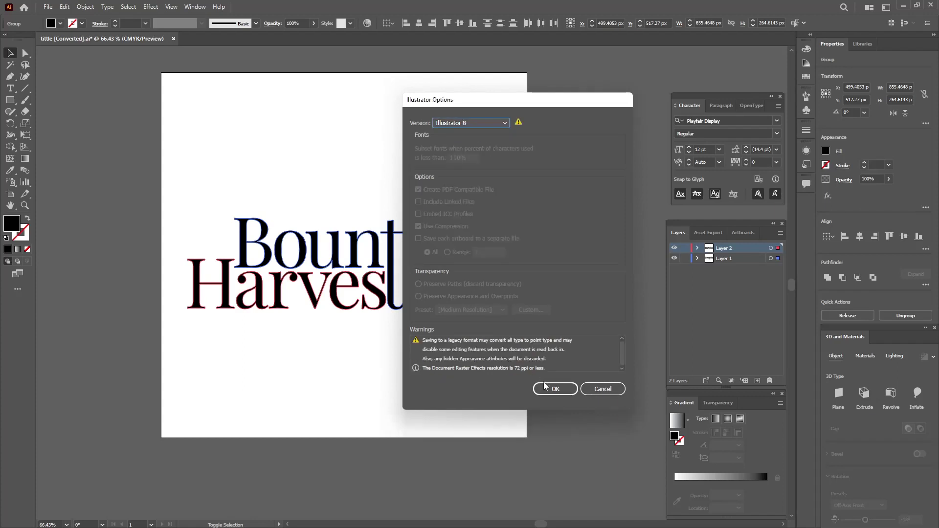
left_click(559, 393)
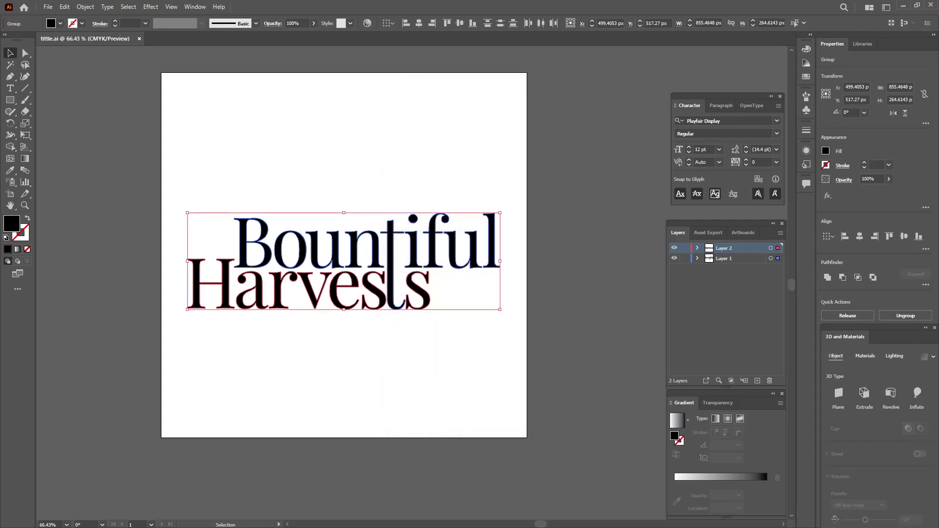
- Switch to Cinema 4D and merge tittle.ai into the scene at scale 1 centimeter with Connect Splines enabled
key("alt+Tab")
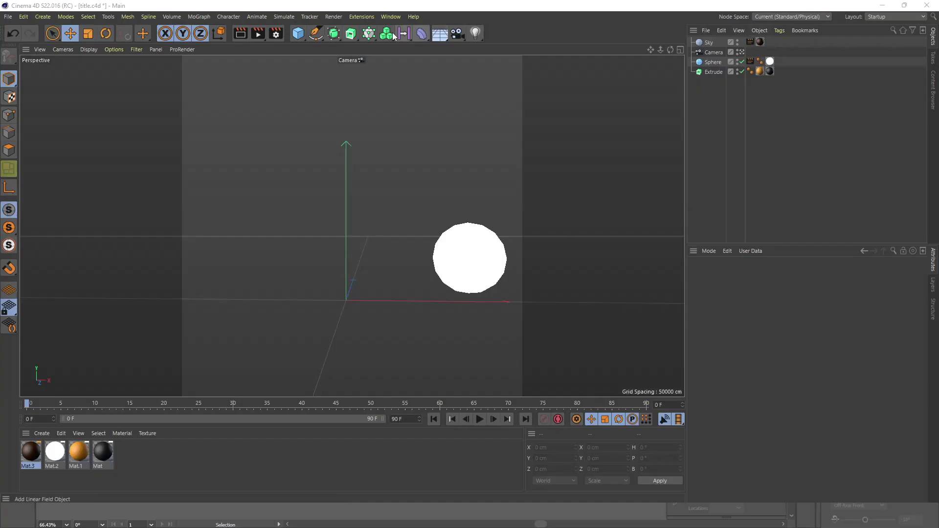
left_click(705, 31)
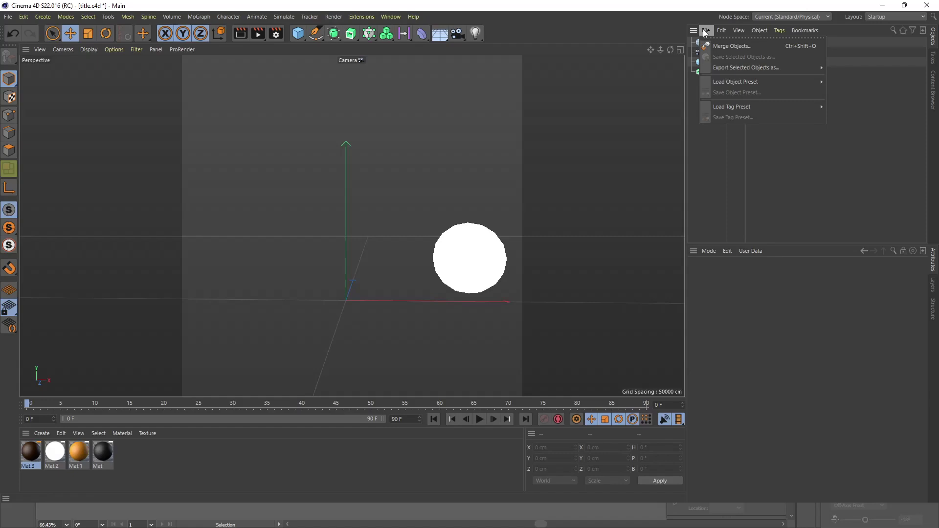
left_click(719, 50)
left_click_drag(238, 7, 318, 72)
left_click(375, 205)
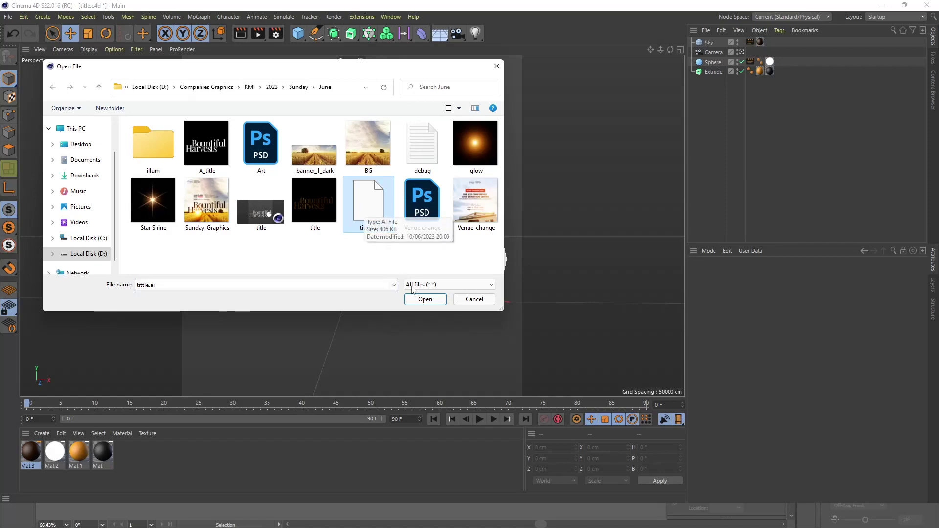
left_click(421, 300)
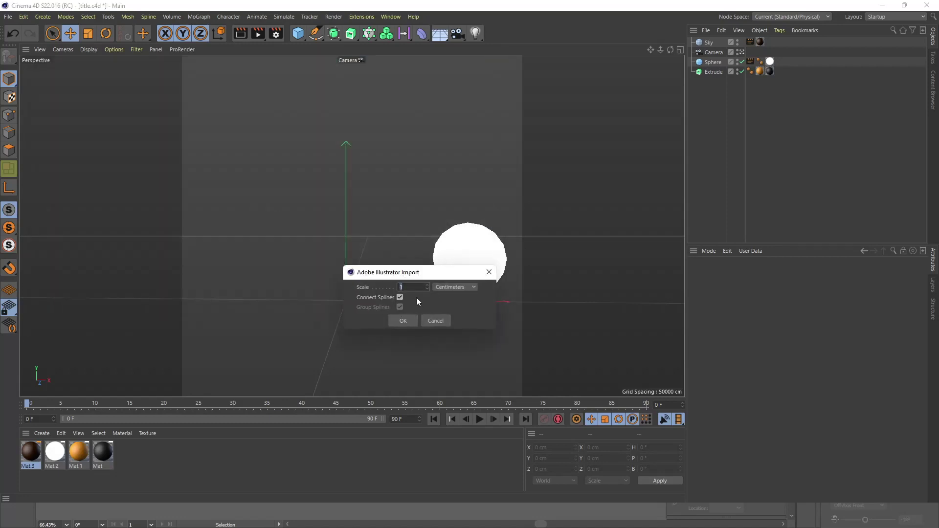
left_click(409, 321)
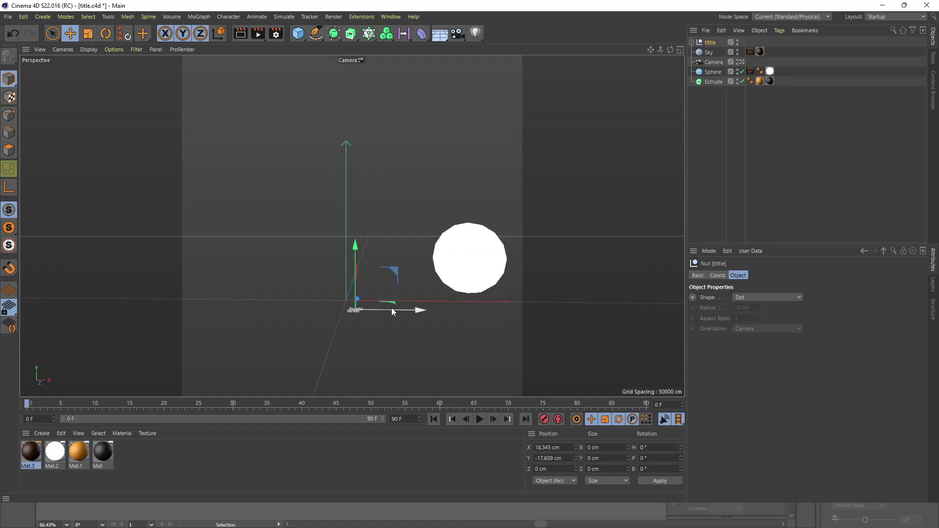
- Scale up the imported tittle null until the lettering nearly spans the width of the camera frame
left_click(93, 34)
left_click_drag(411, 303, 474, 313)
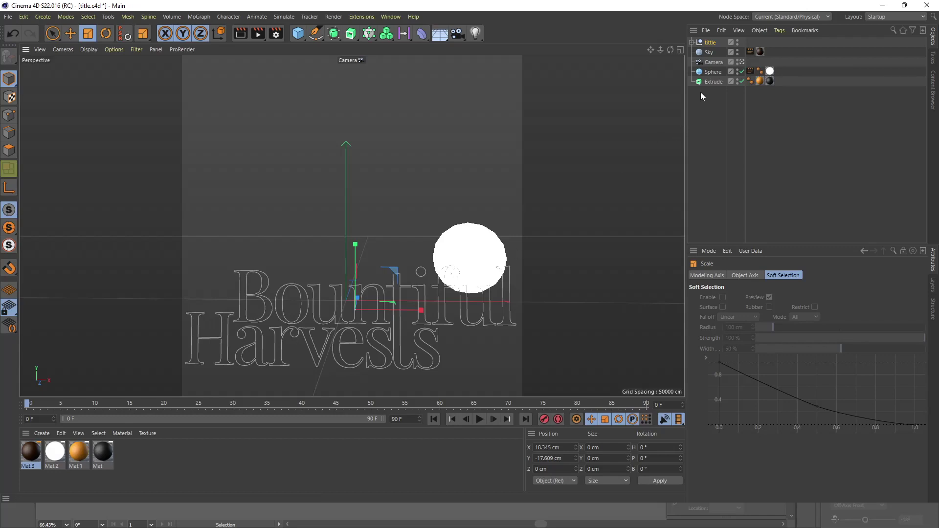
- Move all the splines from Path 1 to Path 22 out of the tittle null to the top of the object hierarchy
left_click(691, 42)
left_click(709, 52)
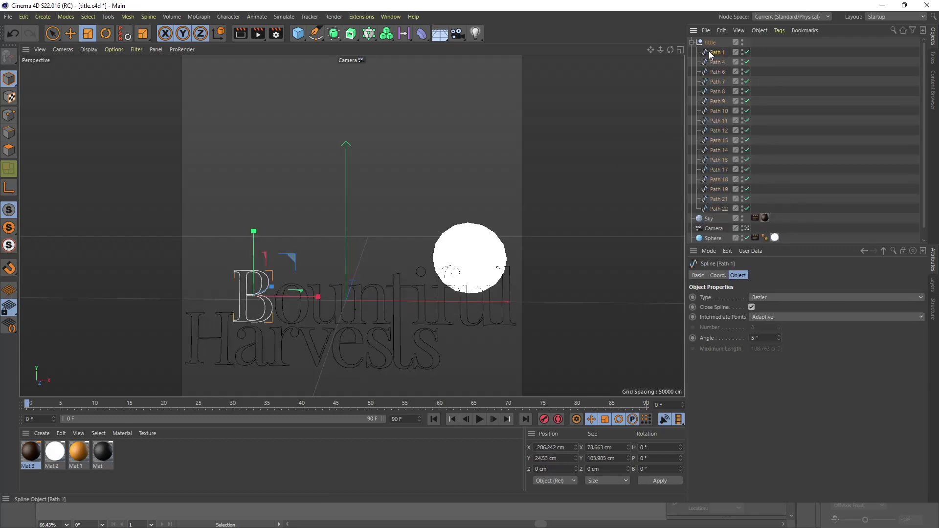
left_click(717, 209, "shift")
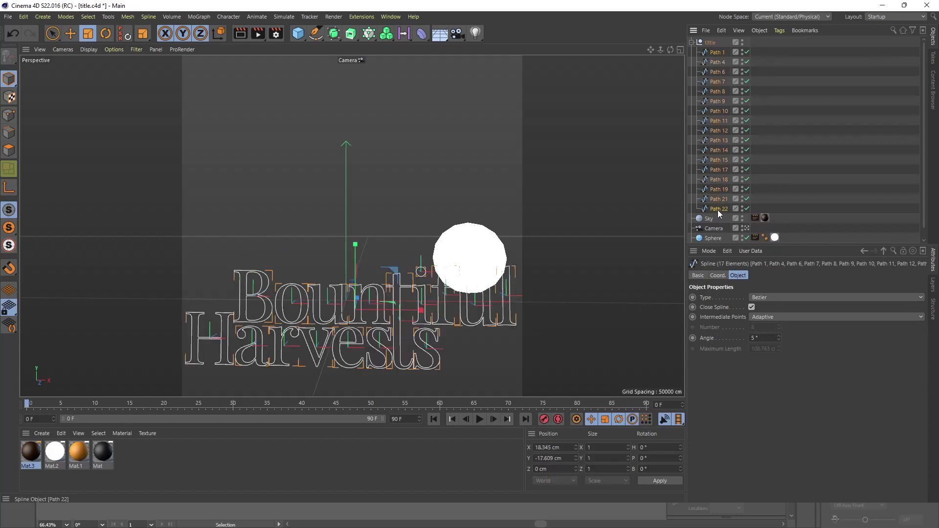
left_click_drag(719, 122, 721, 42)
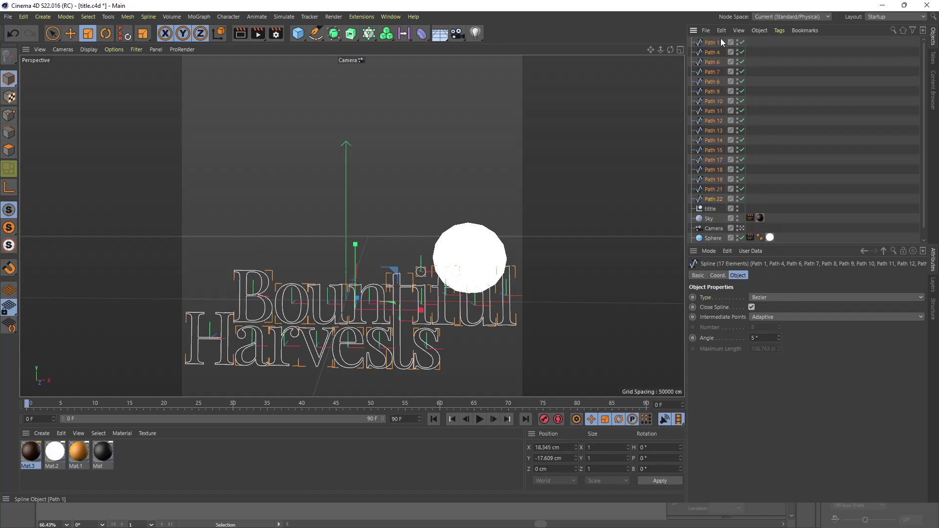
- Delete the emptied tittle null from the object hierarchy
left_click(710, 209)
key("Delete")
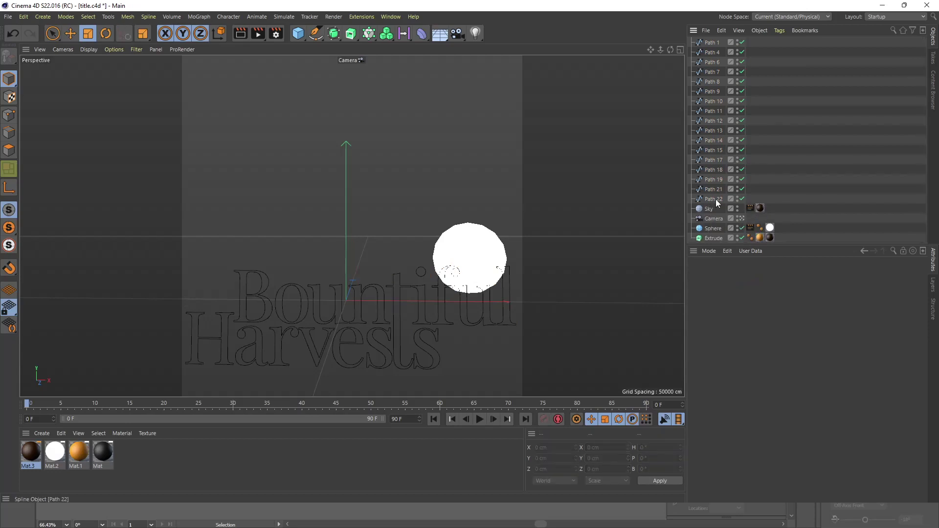
- Merge the splines from Path 1 to Path 22 with Connect Objects + Delete and make the merged spline a child of Extrude
left_click(714, 199)
left_click(712, 44, "shift")
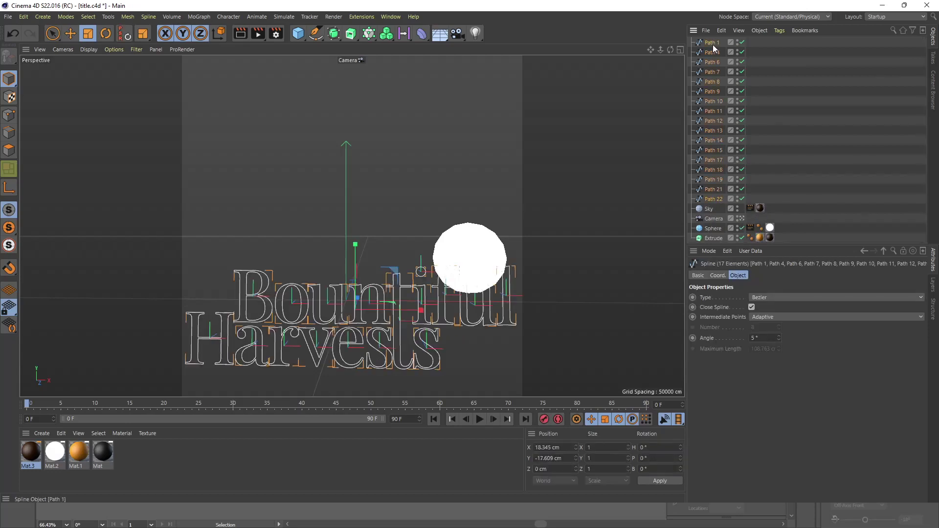
right_click(712, 45)
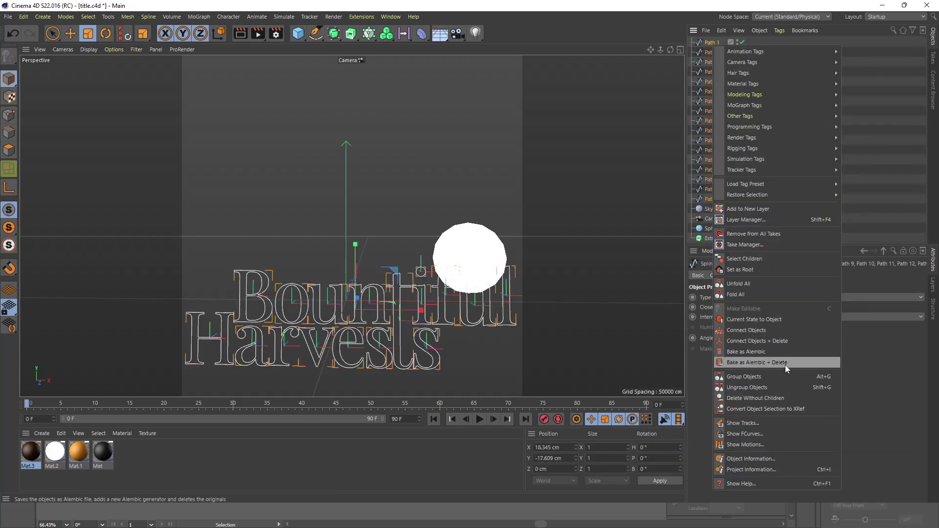
left_click(761, 341)
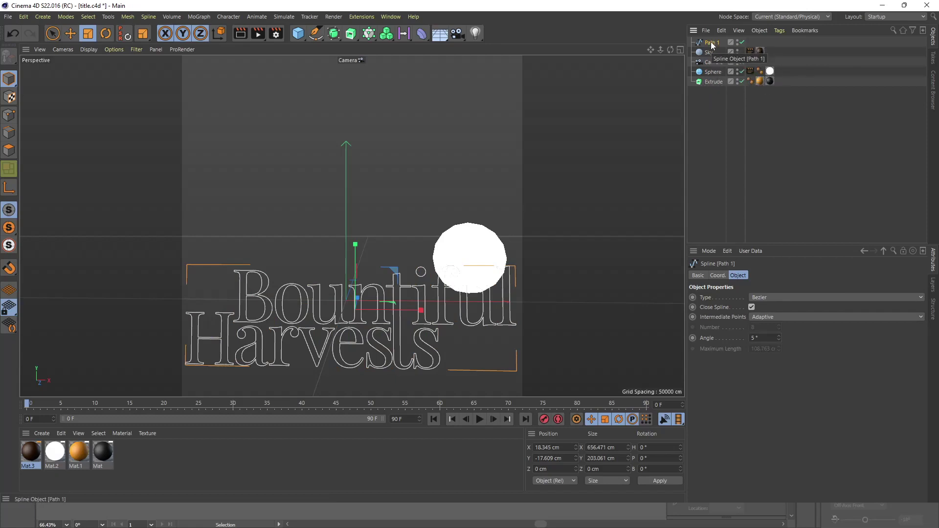
left_click_drag(712, 44, 716, 82)
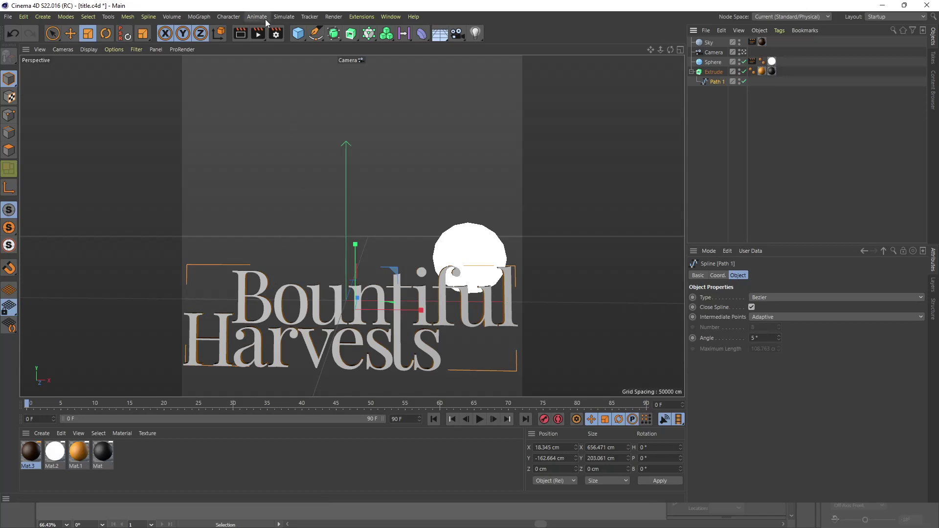
- Set the render's save file to title in the June folder and close the render settings
left_click(276, 35)
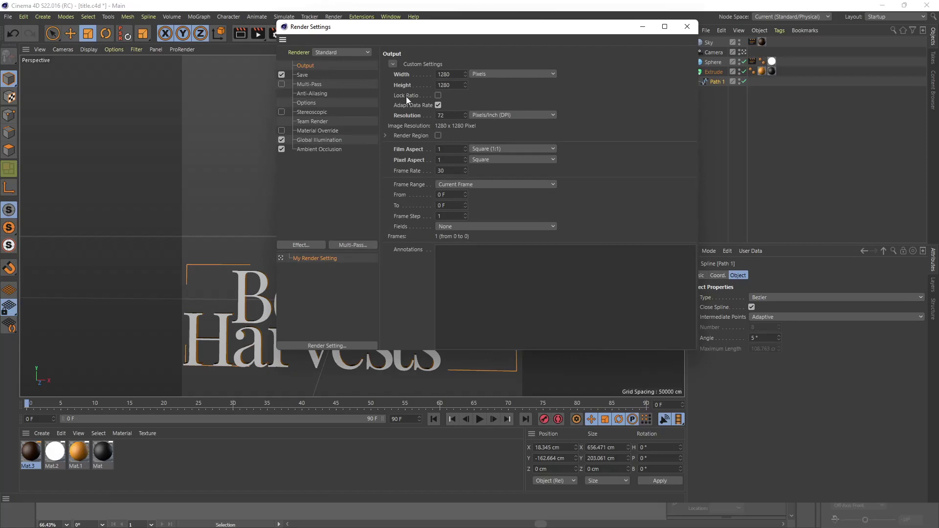
left_click(302, 76)
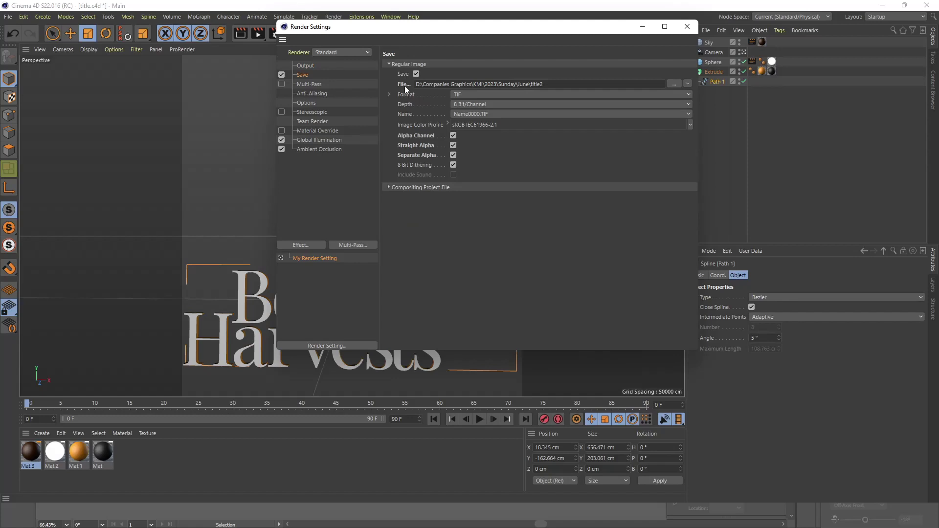
left_click(674, 84)
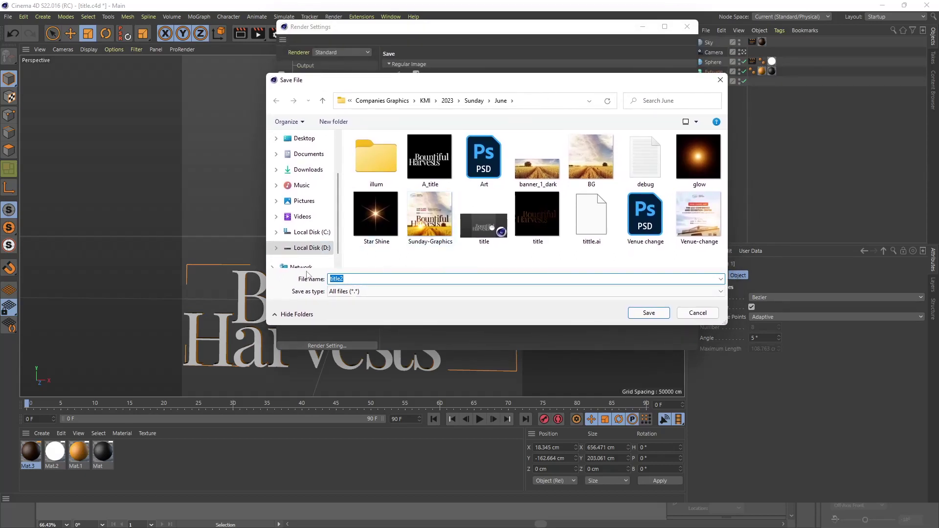
left_click(343, 278)
left_click_drag(341, 278, 351, 276)
type("2")
left_click(649, 313)
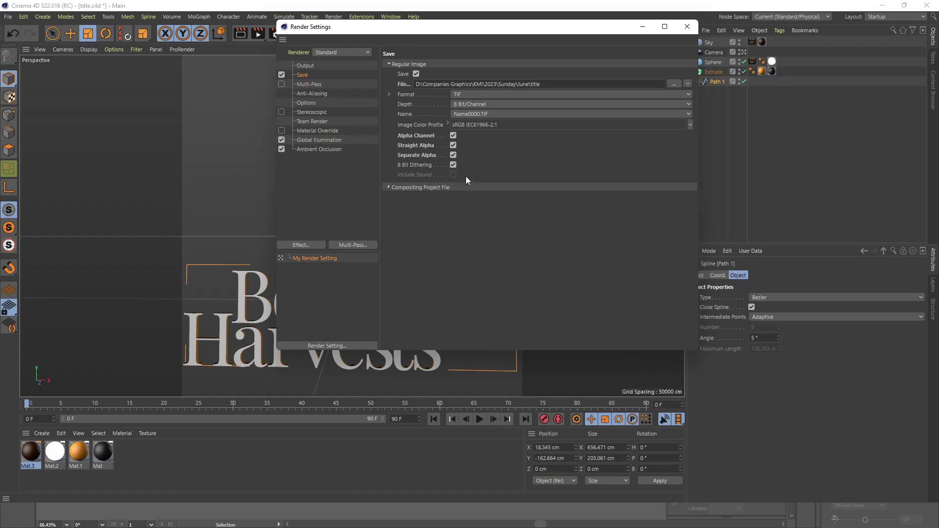
left_click(686, 27)
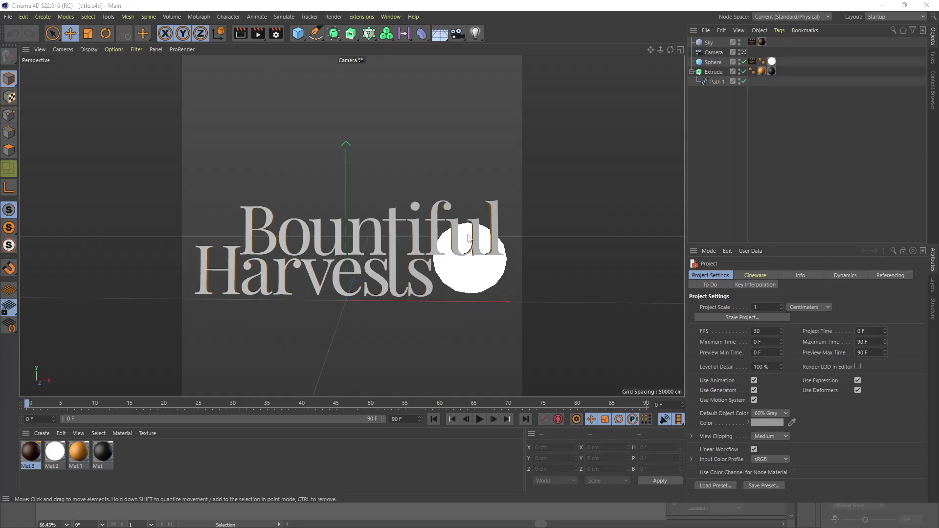
- Try to lower the extruded title to about 5 cm on the Y axis
left_click(314, 245)
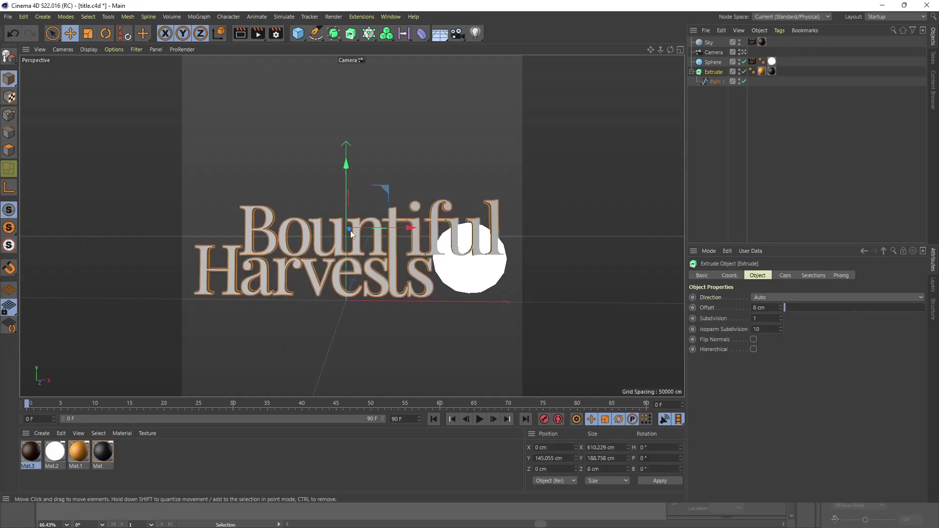
left_click_drag(345, 166, 346, 238)
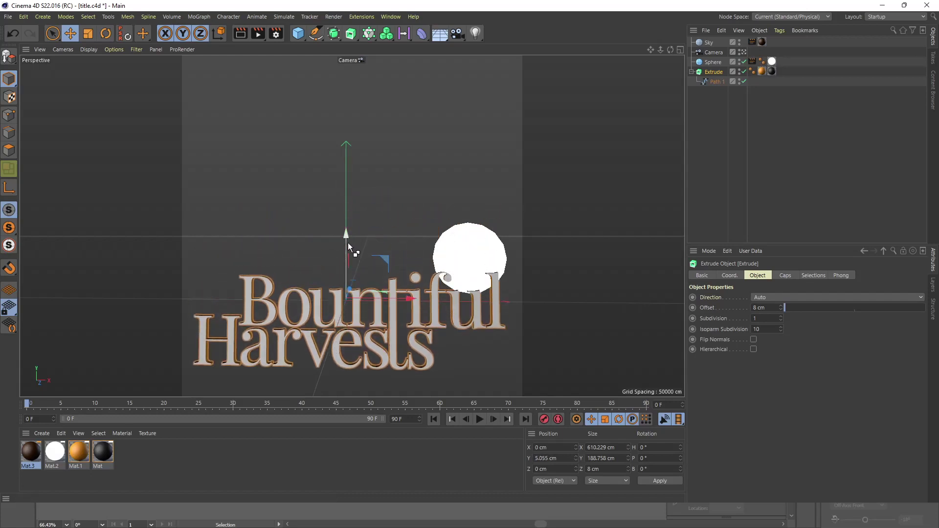
key("ctrl+z")
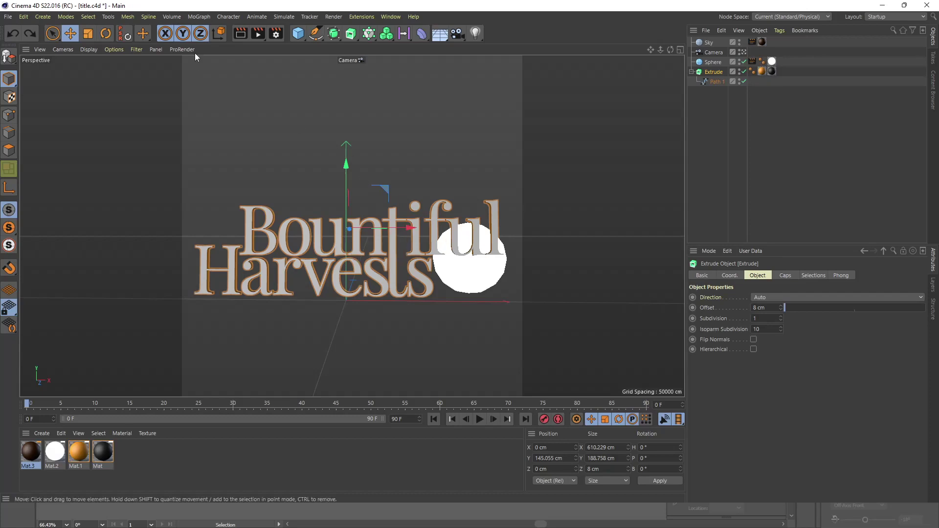
- Render the extruded title to the Picture Viewer and close the viewer after checking the image
left_click(263, 34)
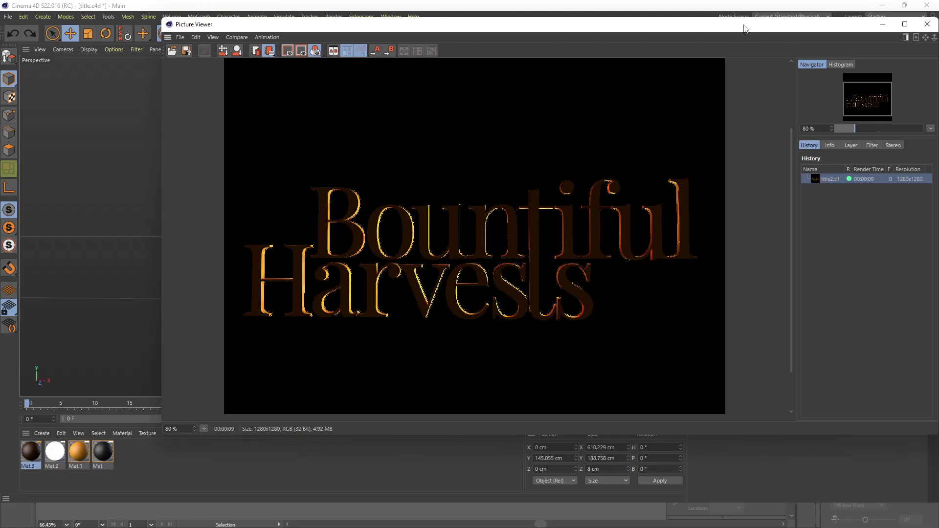
left_click_drag(743, 28, 654, 47)
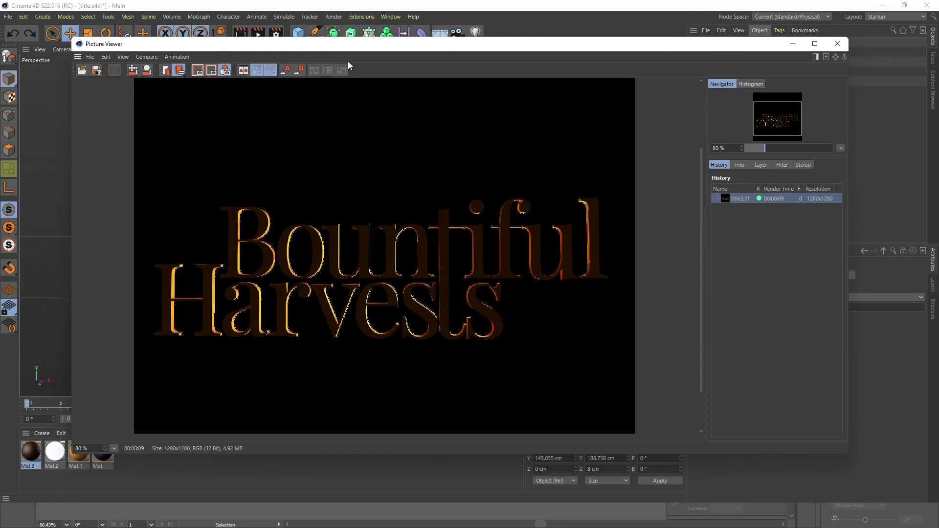
left_click_drag(346, 50, 357, 65)
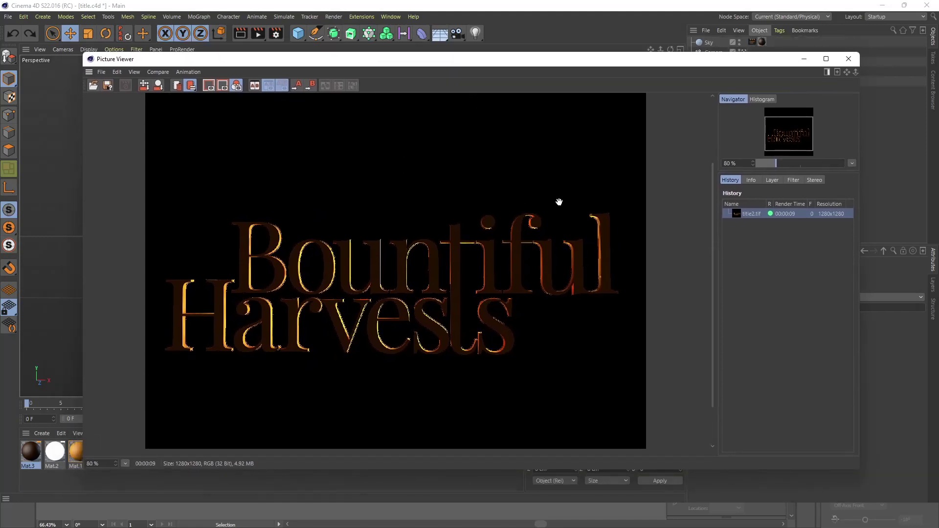
left_click(847, 58)
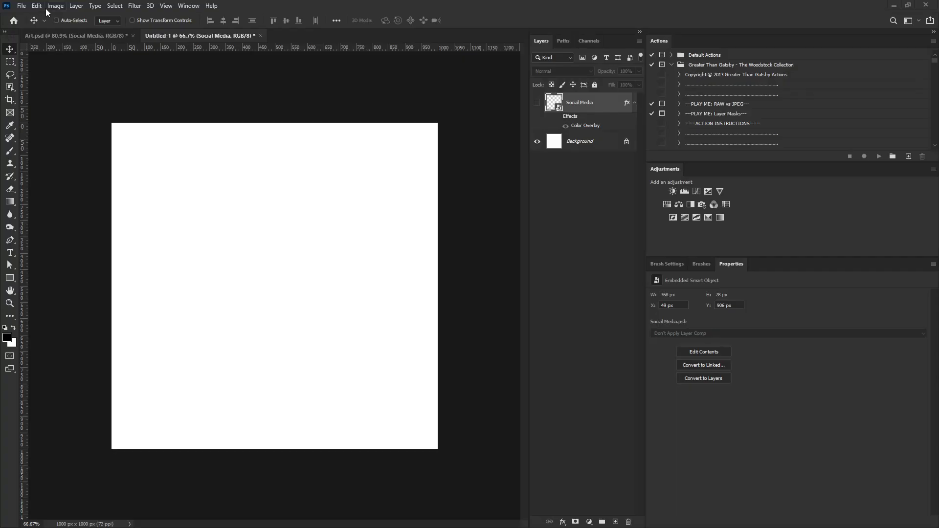
- Switch to Photoshop and check the dimensions and resolution of Untitled-1, leaving its image size as it is
left_click(54, 7)
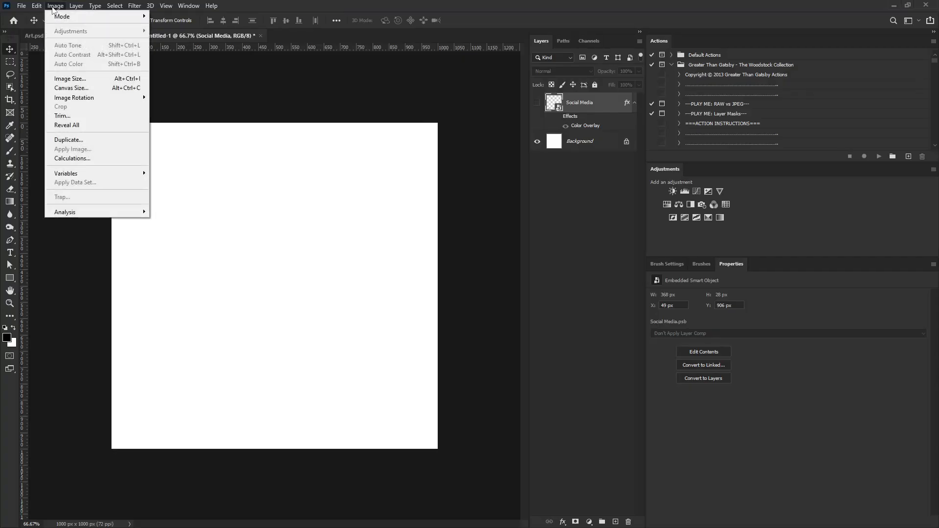
left_click(54, 6)
left_click(56, 7)
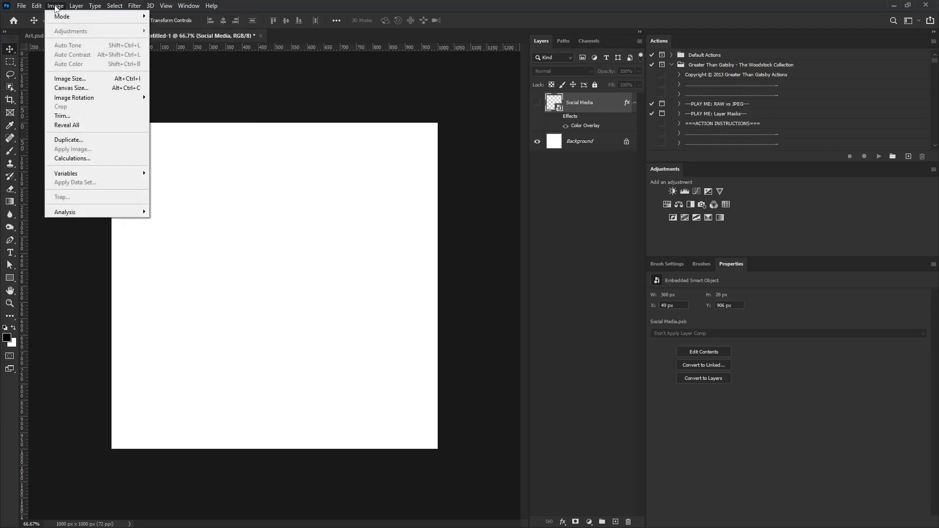
left_click(63, 80)
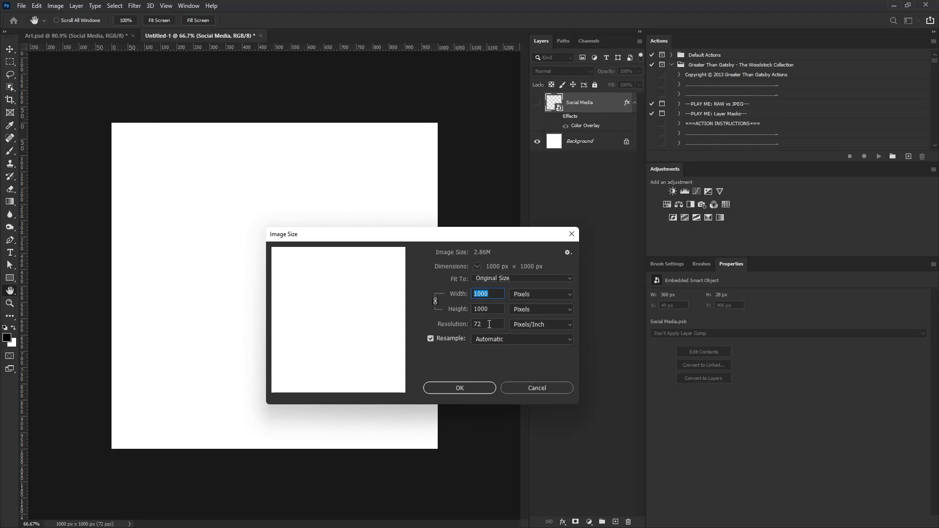
left_click(525, 389)
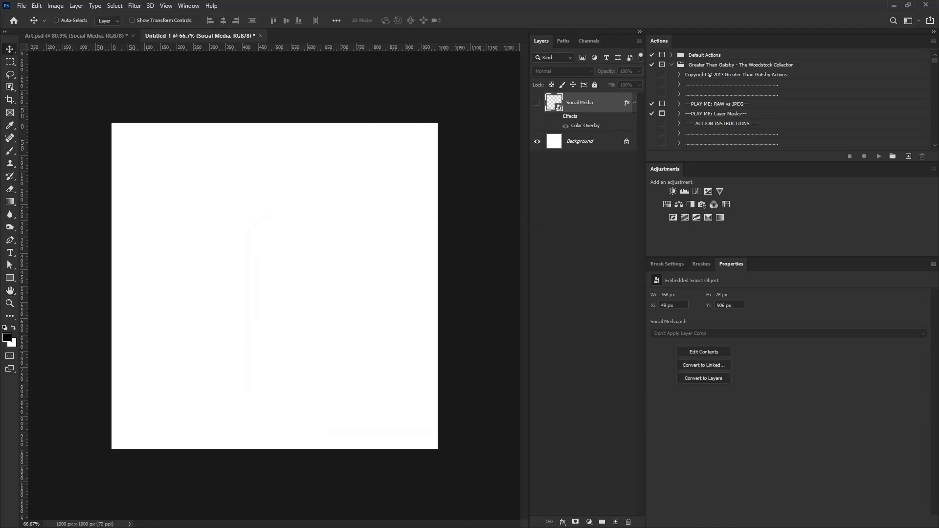
- Review the width, height and resolution settings for a new document without creating one
left_click(21, 7)
left_click(30, 16)
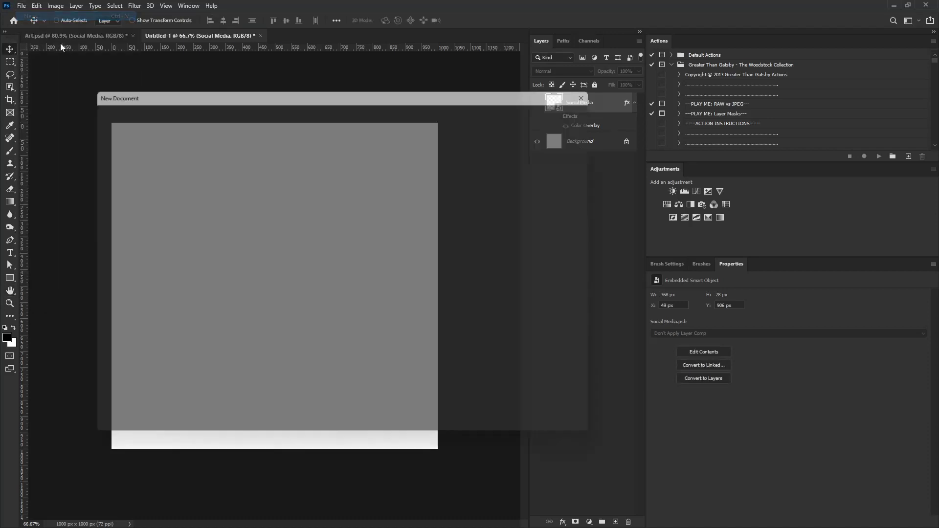
double_click(485, 177)
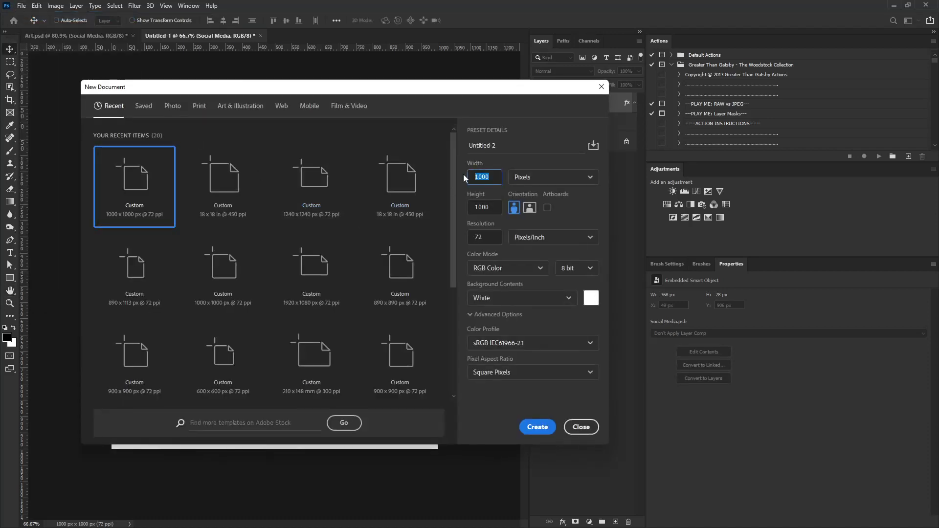
key("Tab")
key("Tab")
left_click(586, 424)
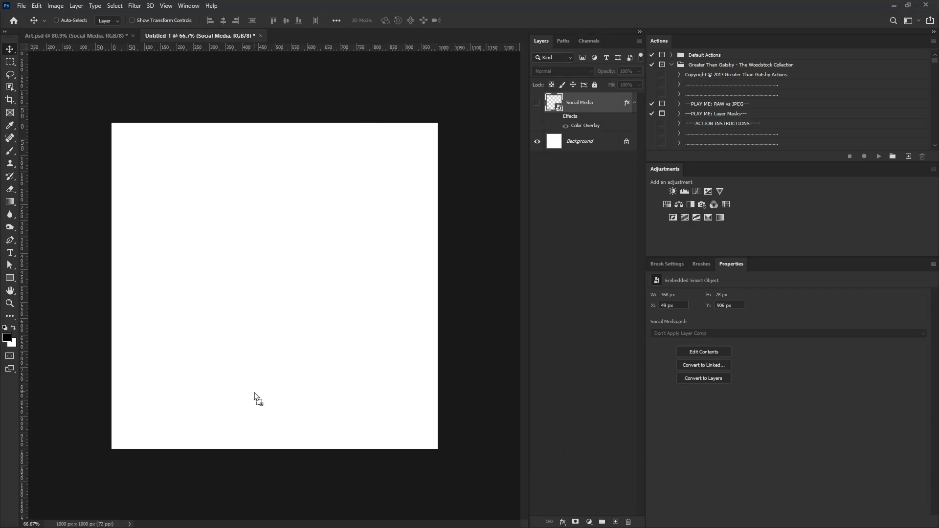
- Place the BG wheat field image into Untitled-1, filling the whole canvas
left_click_drag(254, 394, 256, 394)
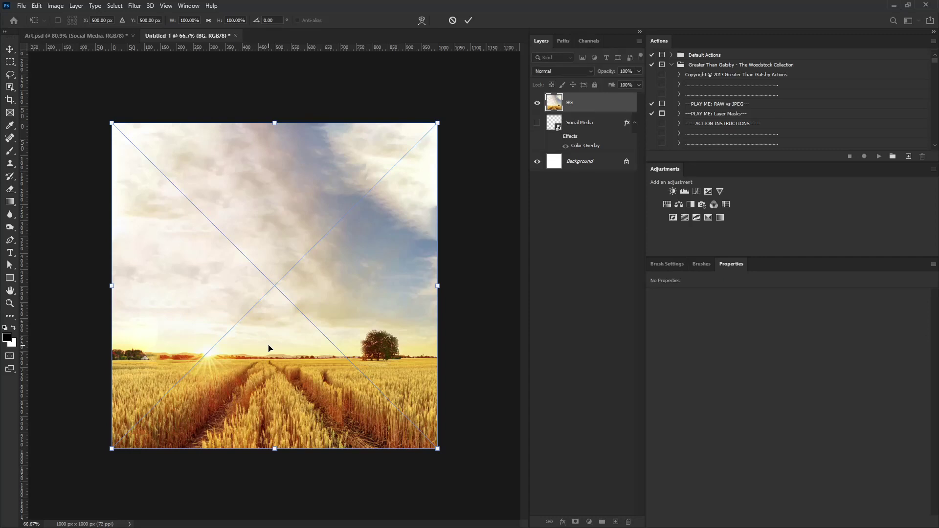
key("Return")
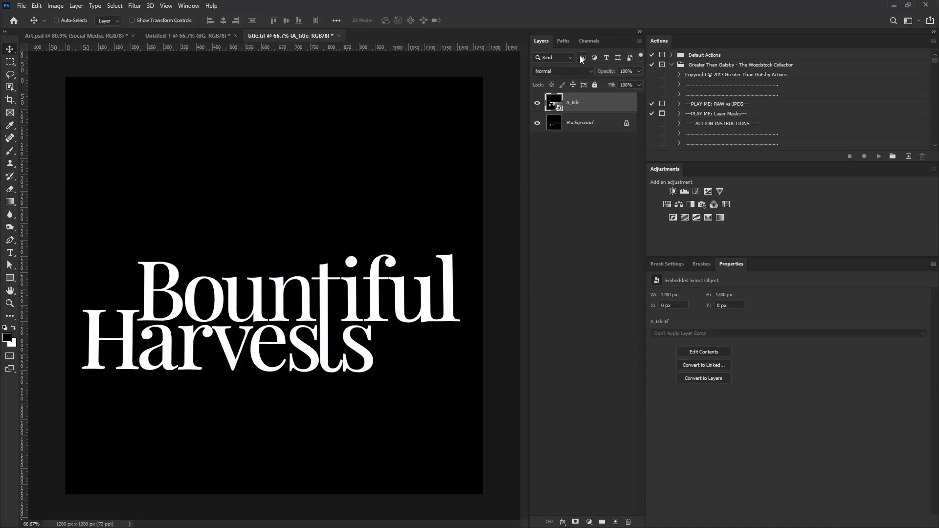
- Load the white Bountiful Harvests lettering in title.tif as a selection from the Blue channel
left_click(585, 42)
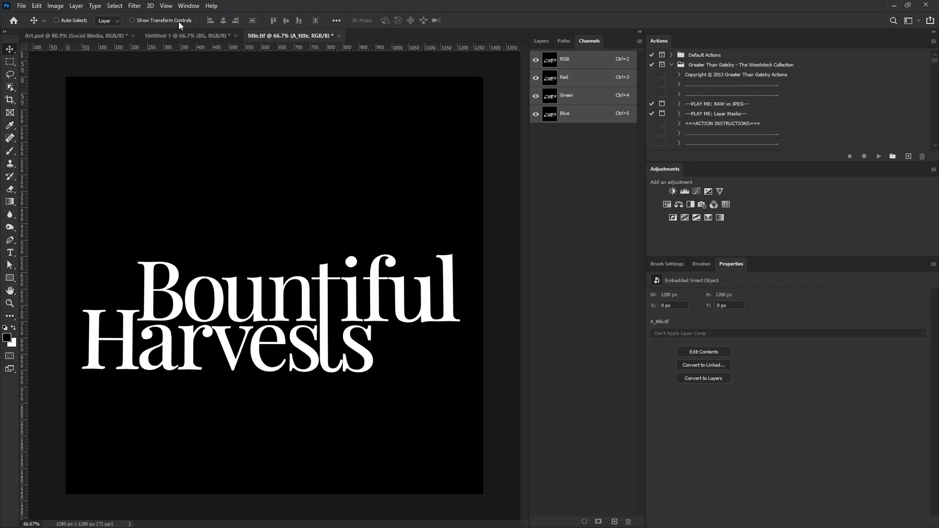
left_click(189, 5)
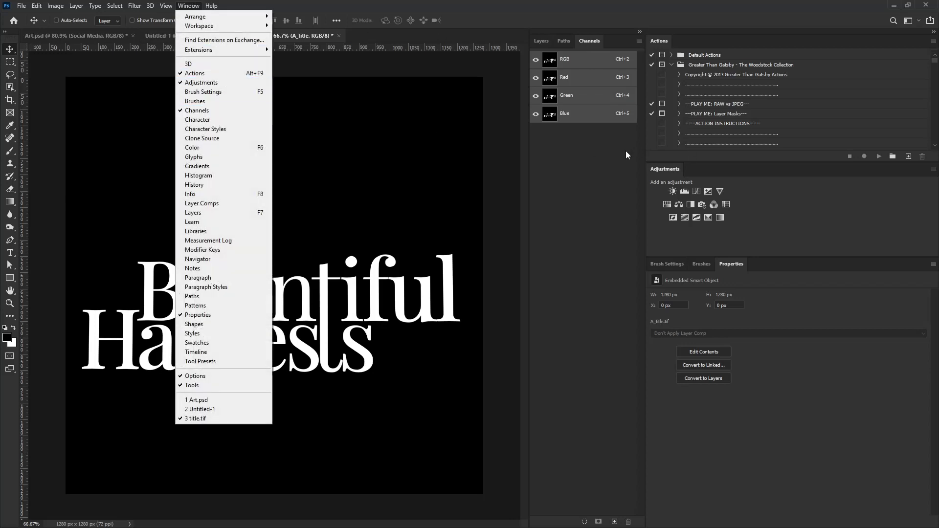
left_click(600, 170)
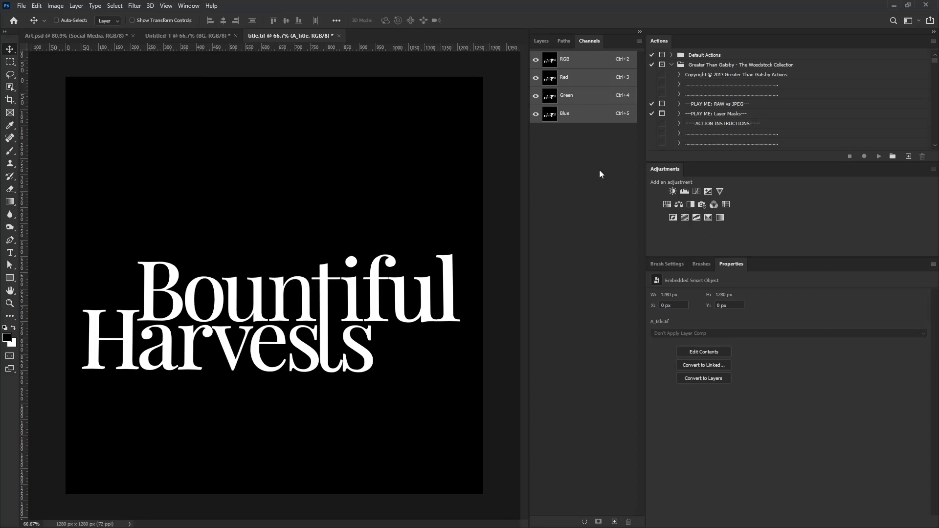
key("ctrl")
left_click(548, 117, "ctrl")
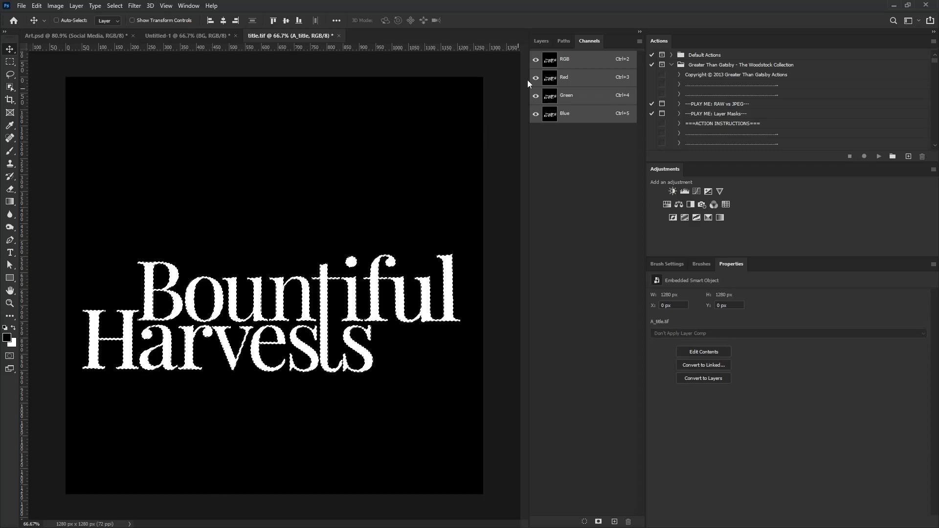
- Hide the A_title layer and copy the selected lettering from the Background layer onto a new layer
left_click(540, 43)
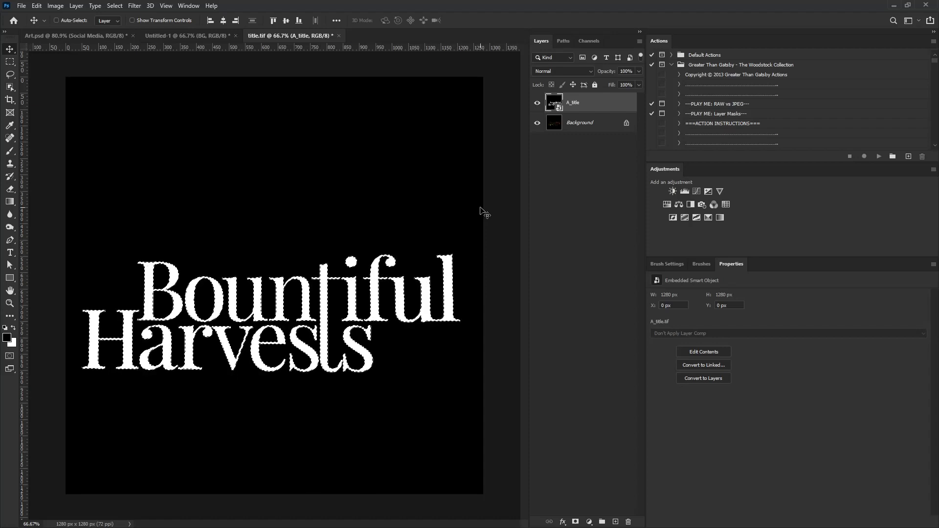
left_click(537, 103)
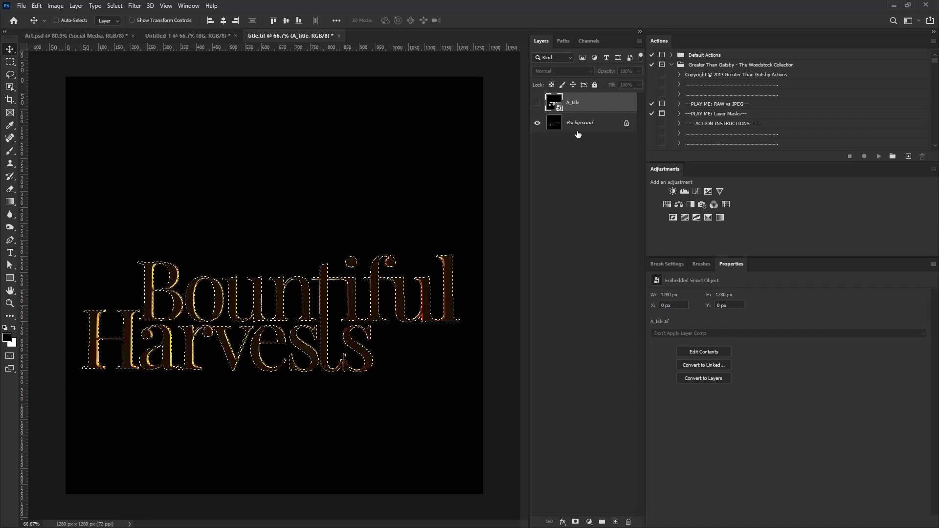
left_click(587, 125)
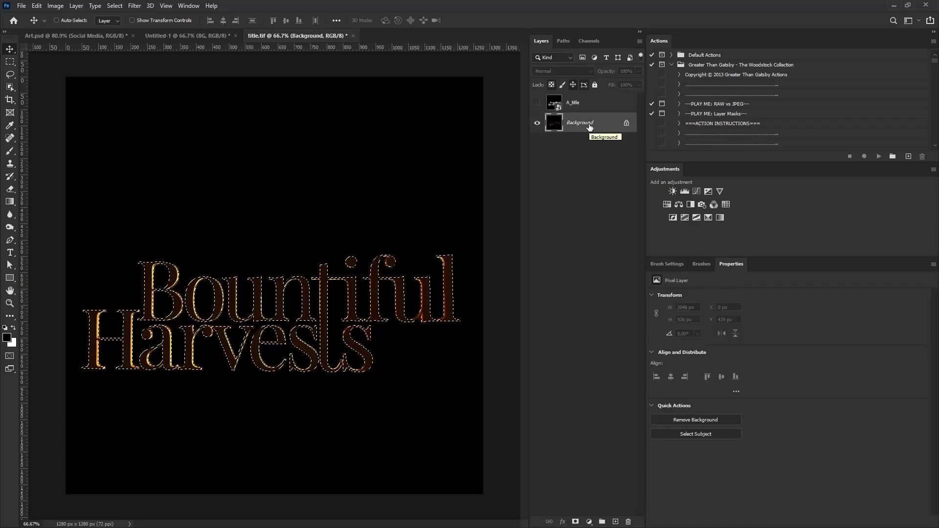
key("ctrl+j")
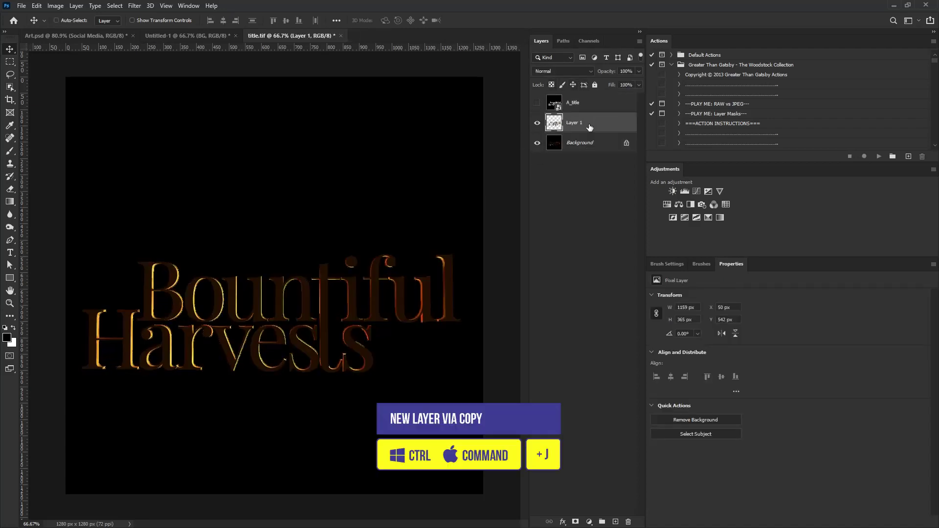
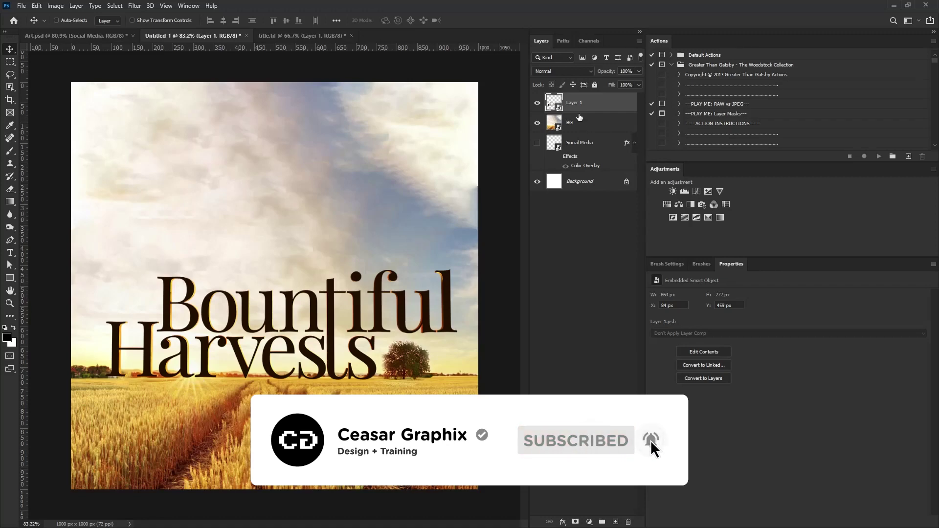
- Sample the golden glow beside the sun in the BG layer, shift it to f7be2b, and copy its hex code without changing the foreground colour
left_click(602, 122)
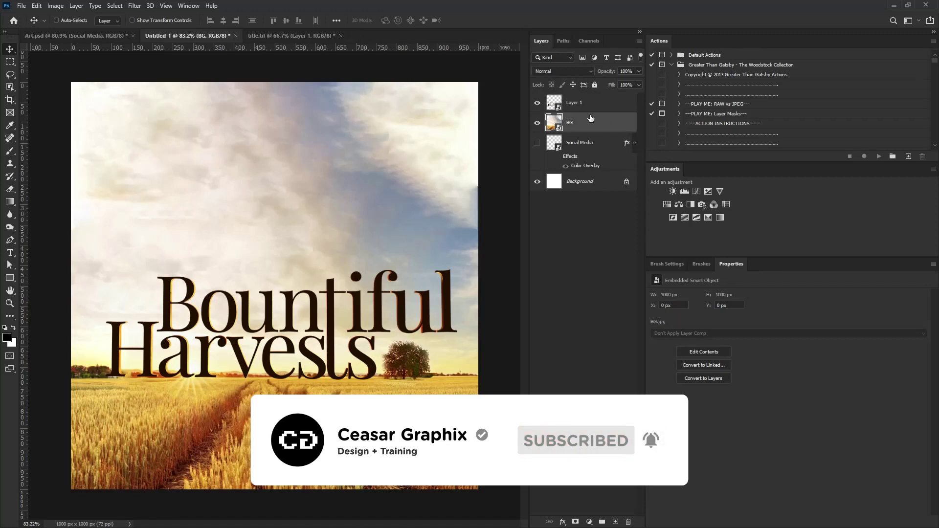
left_click(7, 337)
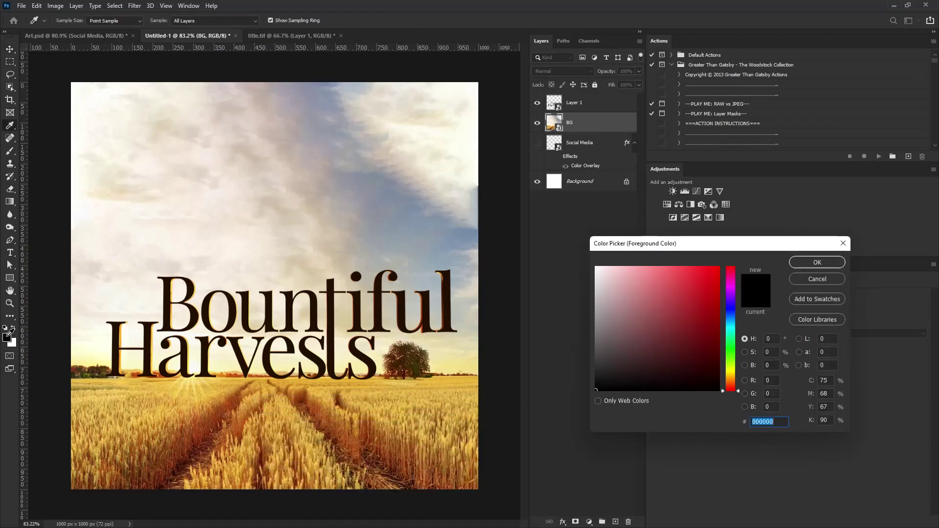
left_click(203, 379)
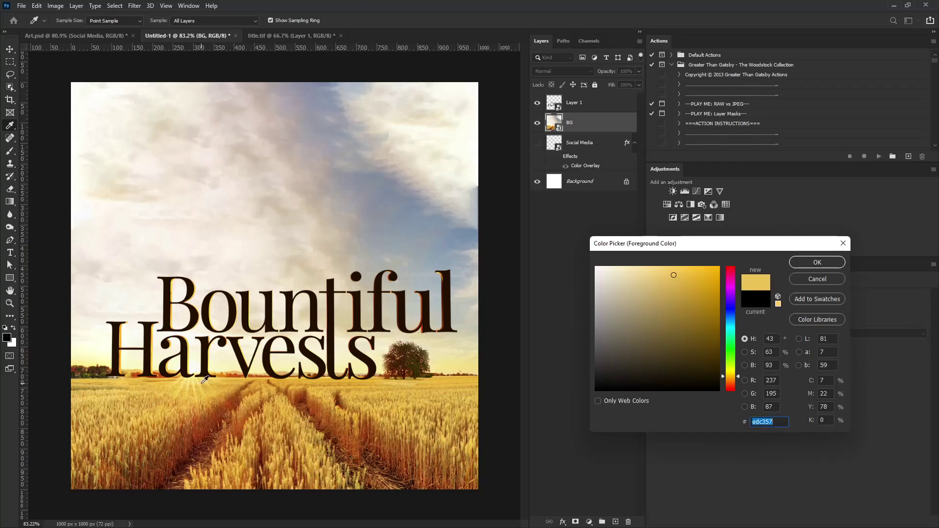
left_click_drag(675, 274, 698, 270)
left_click_drag(775, 422, 754, 422)
right_click(765, 421)
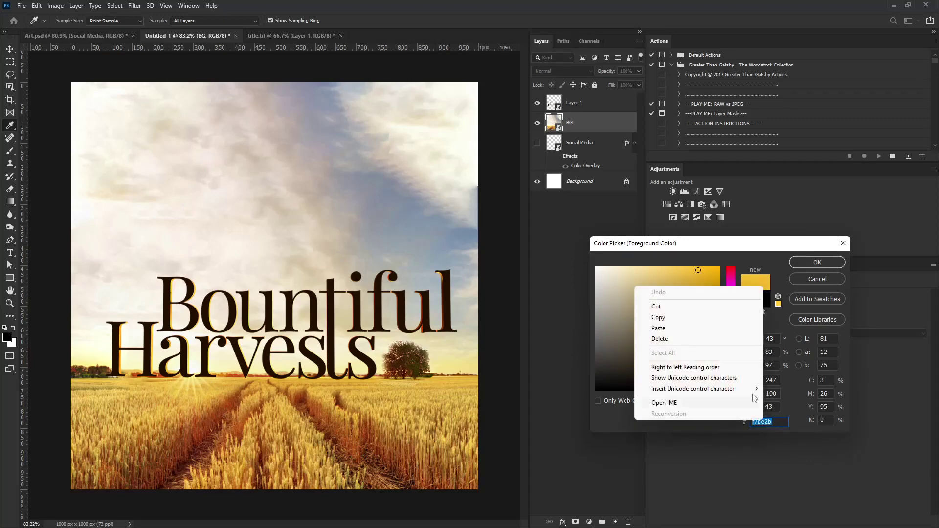
left_click(675, 317)
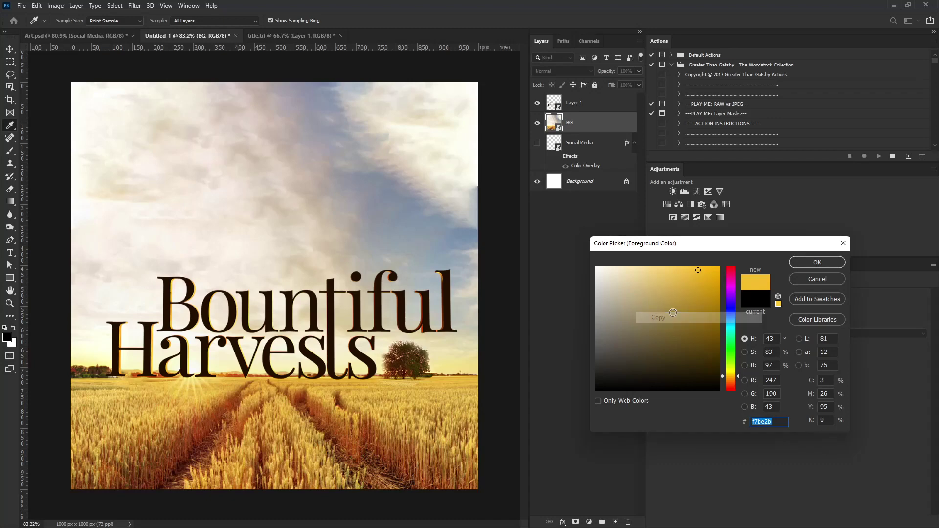
left_click(819, 277)
key("v")
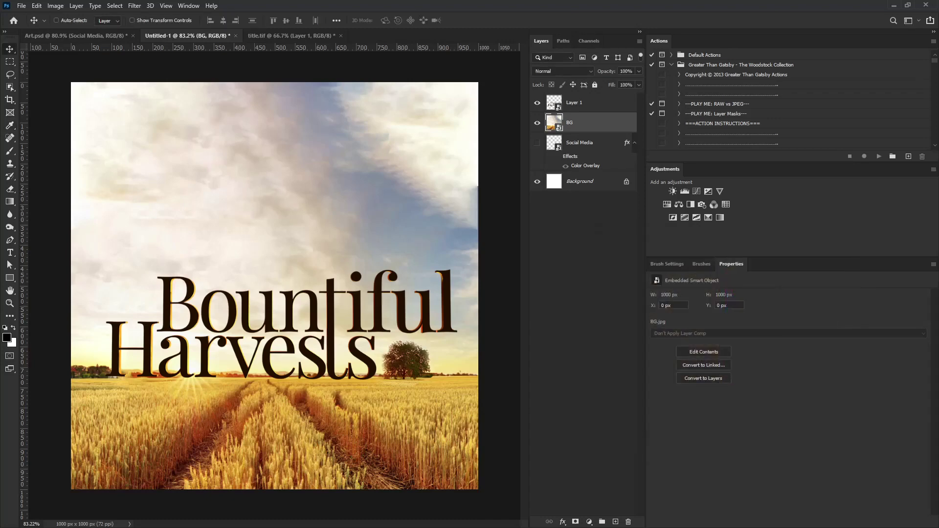
- Switch to Cinema 4D, leave the camera view, and examine the letter sides and the Mat.1 material tag's selection on the Extrude object
key("alt+Tab")
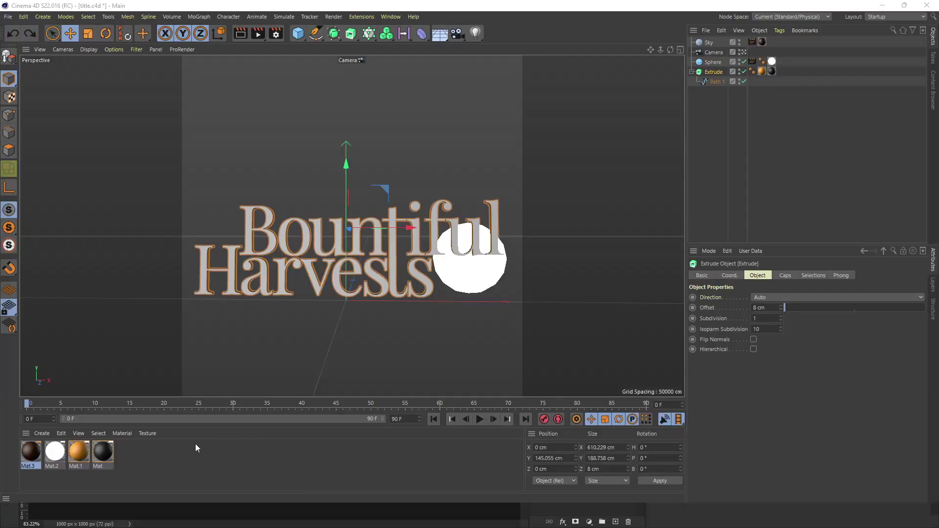
left_click(81, 454)
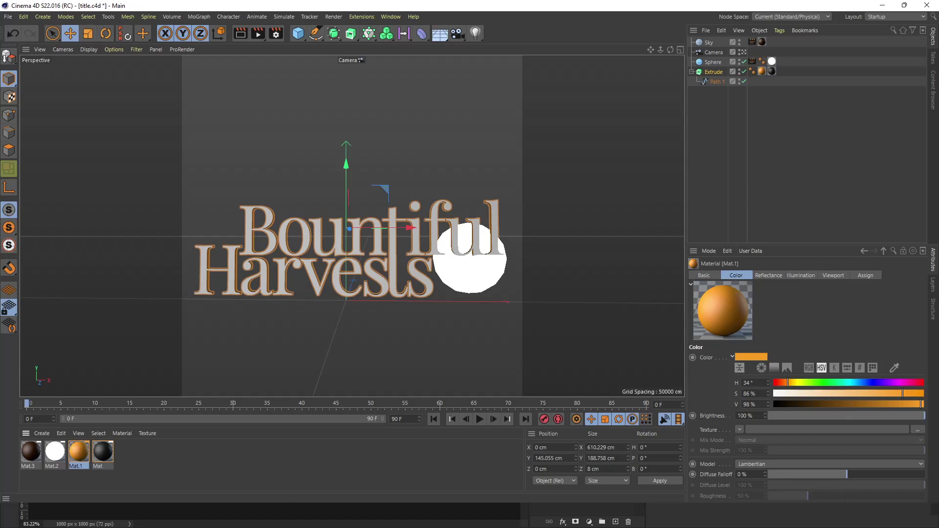
left_click(743, 52)
scroll(231, 318, "up", 8)
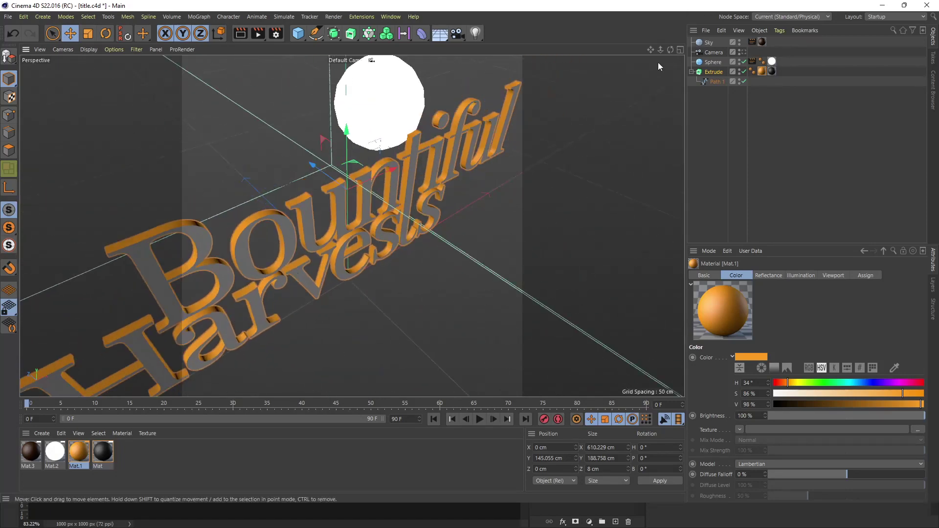
left_click_drag(659, 63, 606, 55, "alt")
left_click_drag(351, 225, 336, 235)
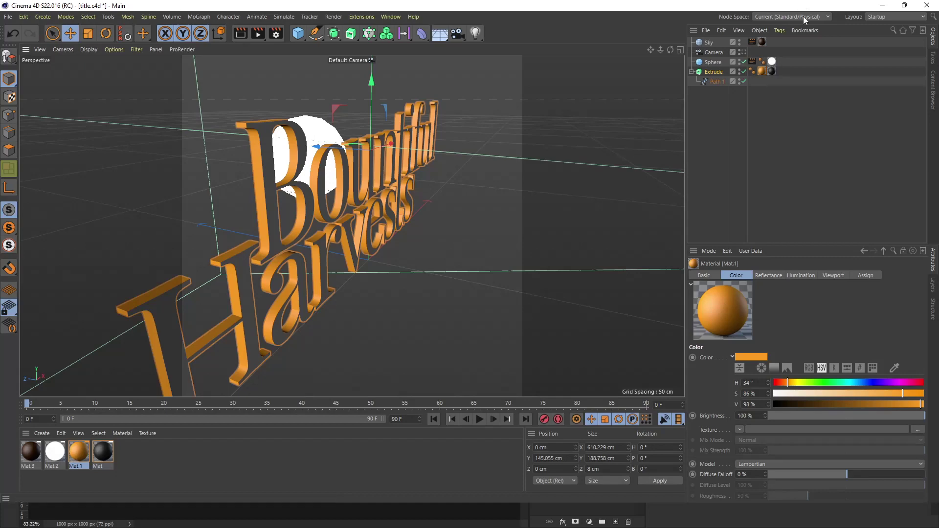
left_click(762, 71)
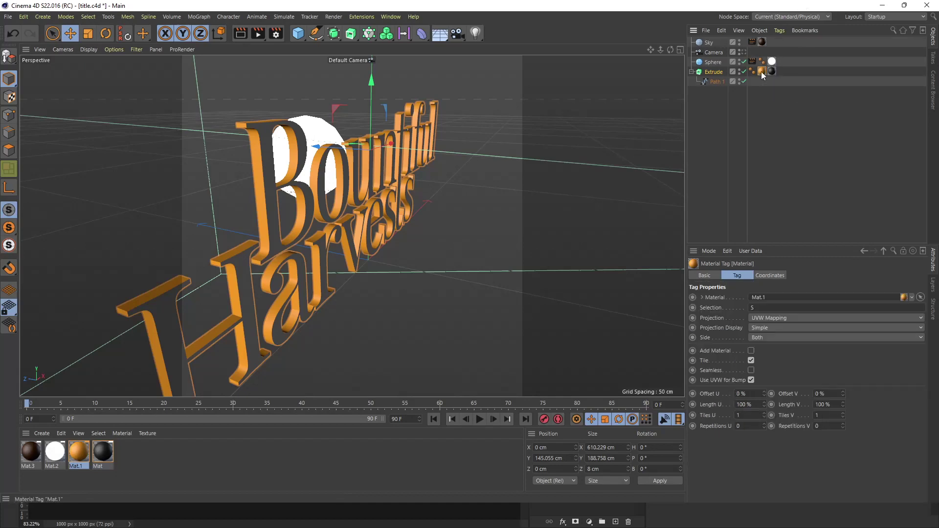
left_click(757, 307)
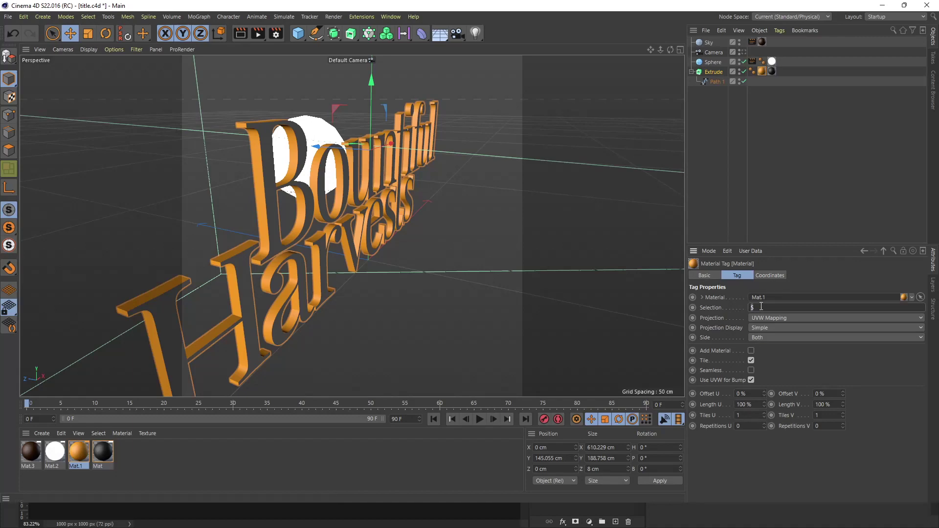
- Open the Mat.1 material's colour settings in hexadecimal mode, with the Material Editor moved aside from the lettering
double_click(78, 452)
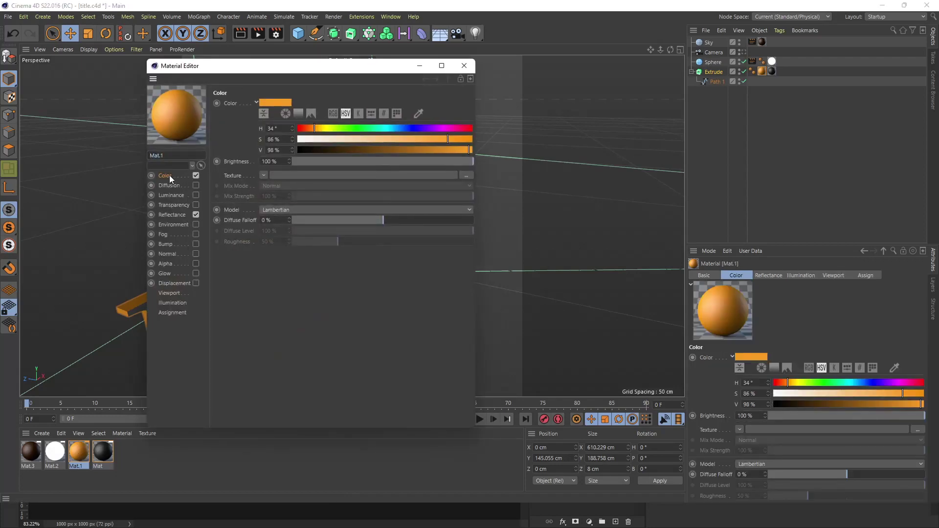
left_click(383, 114)
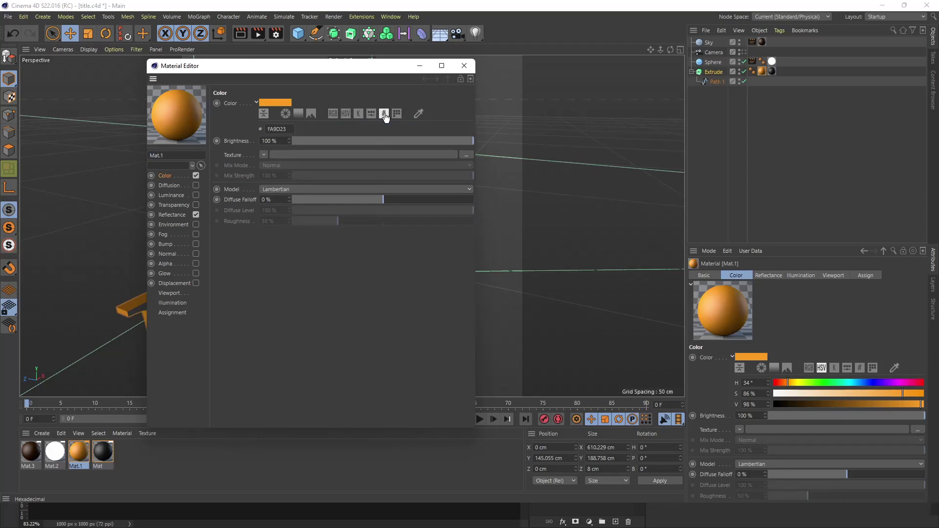
left_click(268, 129)
left_click_drag(342, 69, 538, 74)
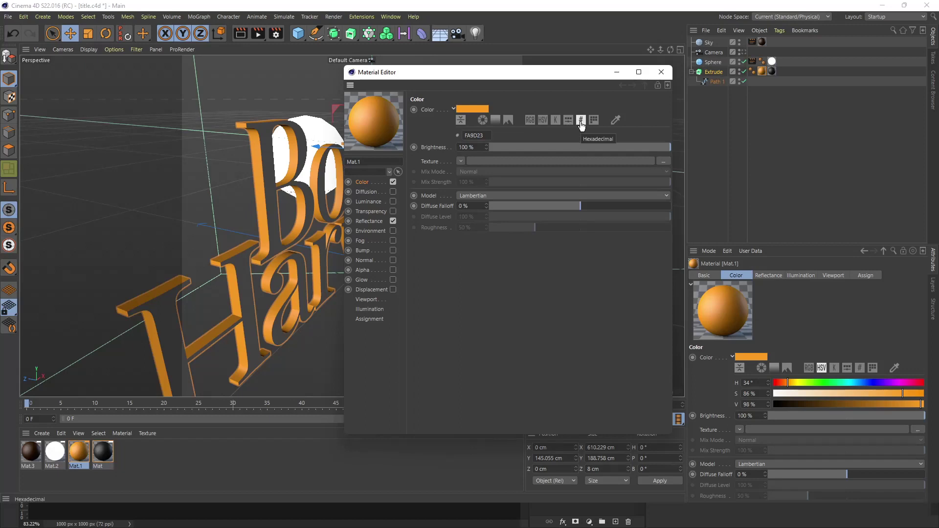
left_click(483, 135)
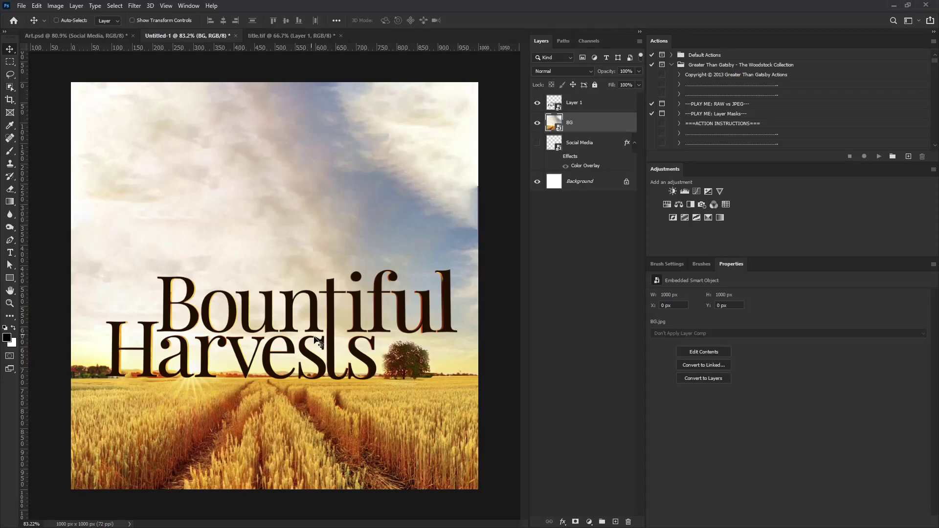
- Return to Photoshop, hide Layer 1, and select the wheat field along the horizon on the BG layer with the Object Selection tool
left_click(567, 106)
left_click(537, 103)
left_click(592, 129)
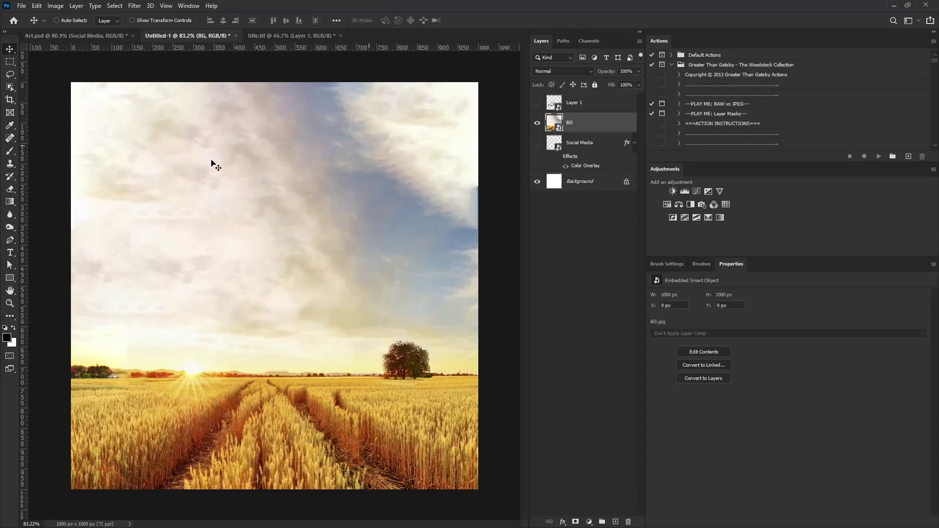
left_click(9, 86)
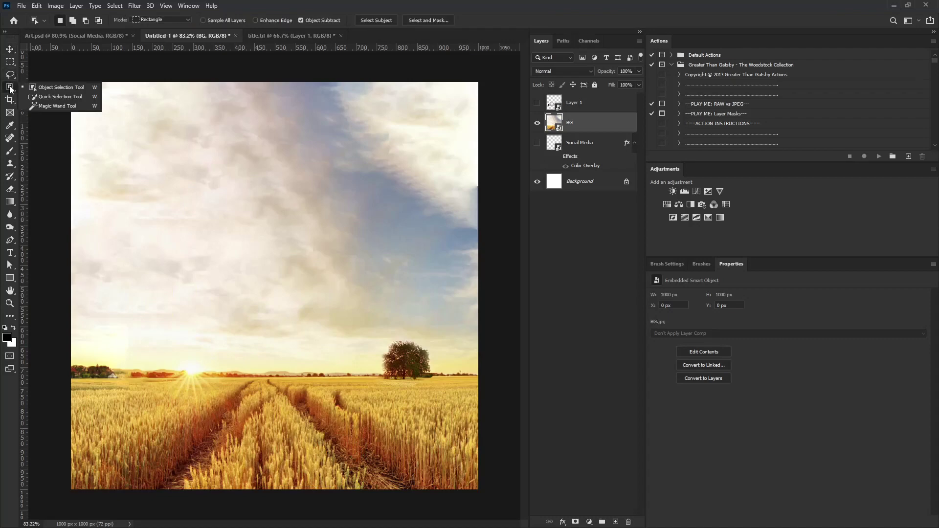
left_click(54, 87)
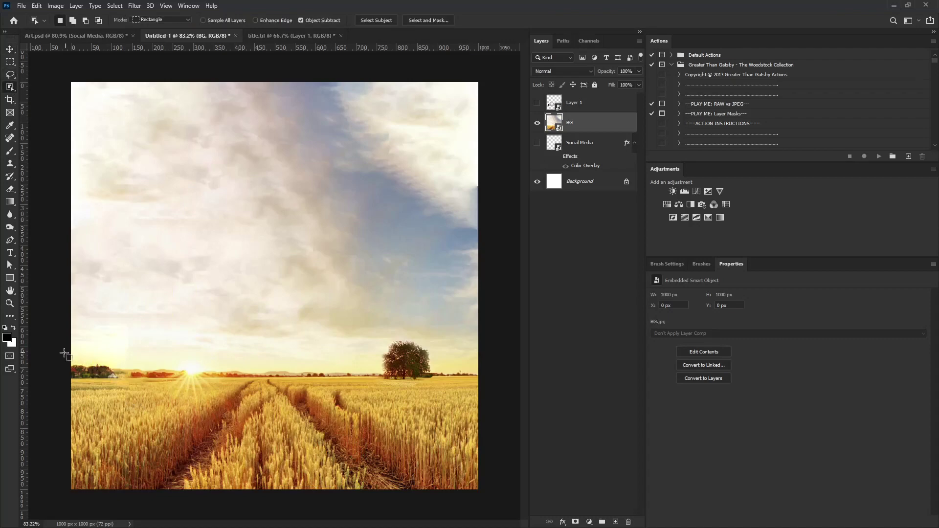
left_click_drag(64, 353, 489, 437)
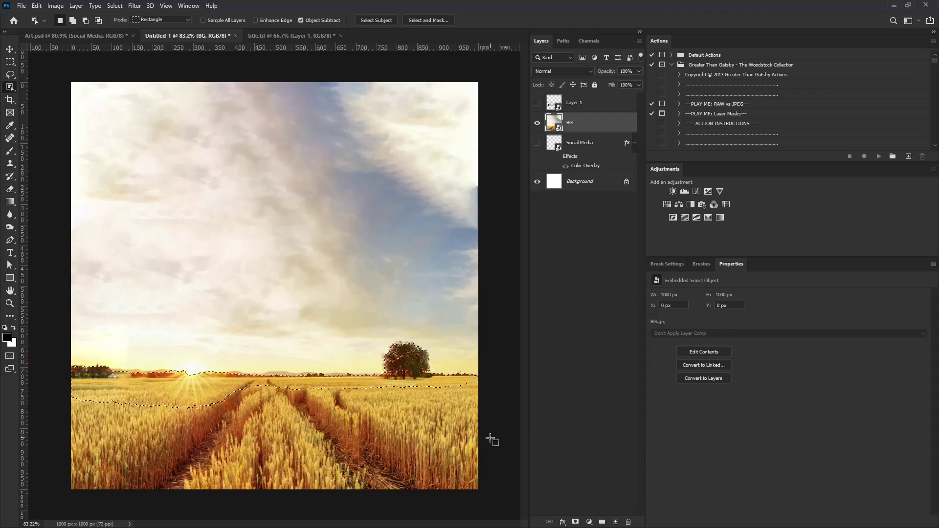
- Show Layer 1 again and rename it title
left_click(538, 103)
left_click(575, 104)
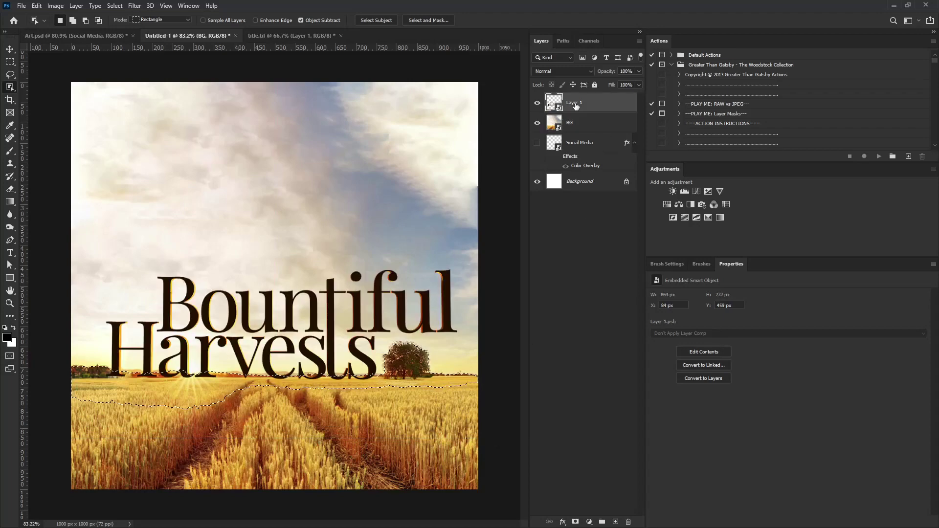
double_click(575, 104)
type("T")
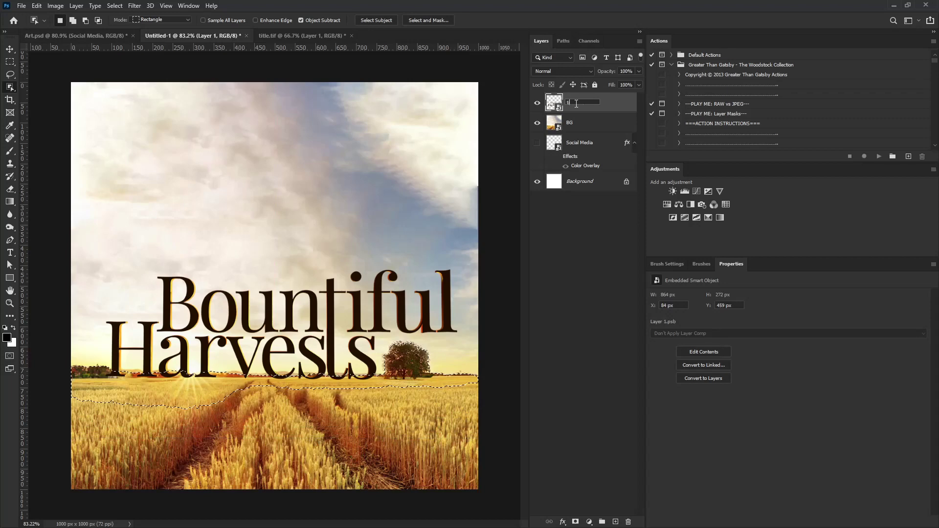
type("itle")
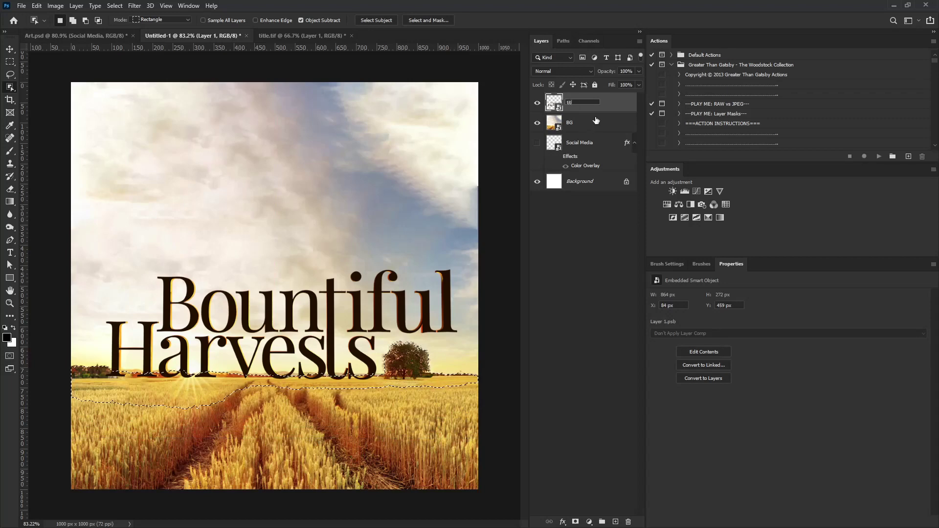
key("Return")
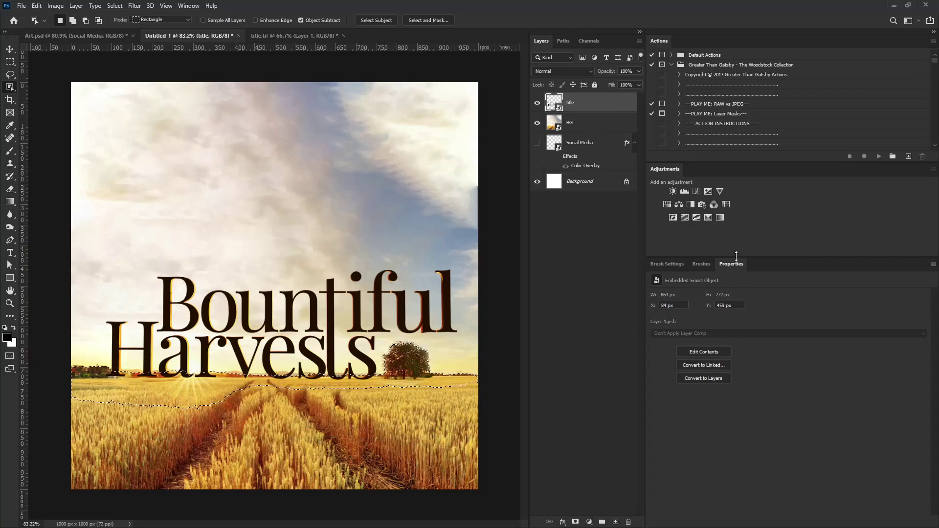
- Add a layer mask to the title layer that hides the selected field area, and inspect where the letters meet the horizon
left_click(575, 522)
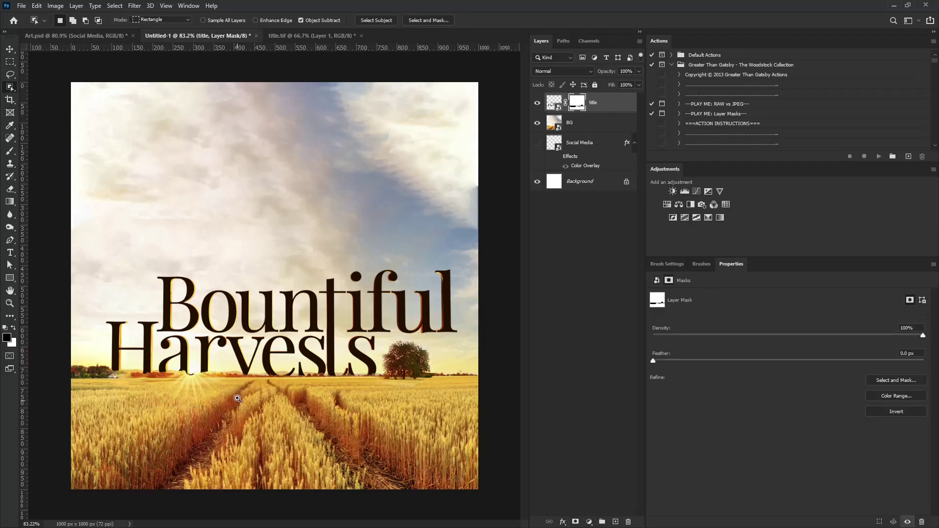
scroll(237, 398, "up", 2, "alt")
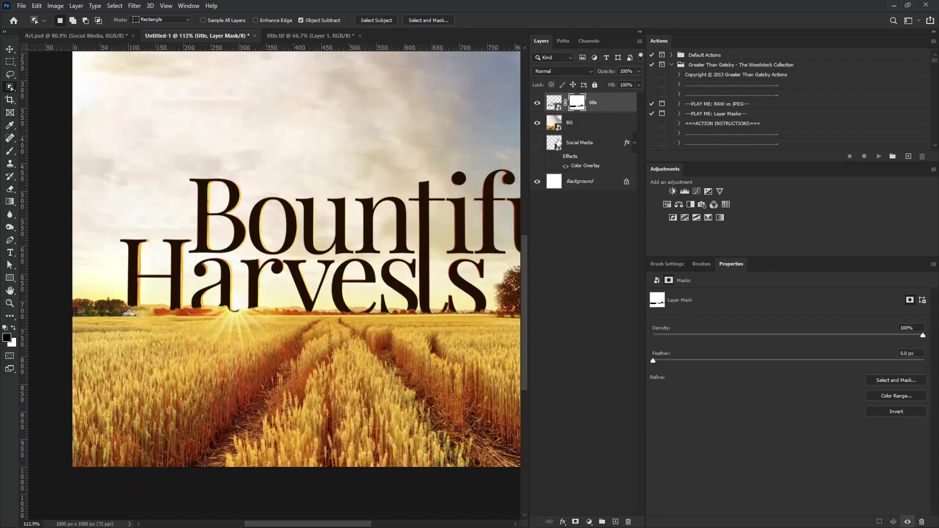
scroll(235, 336, "up", 1, "alt")
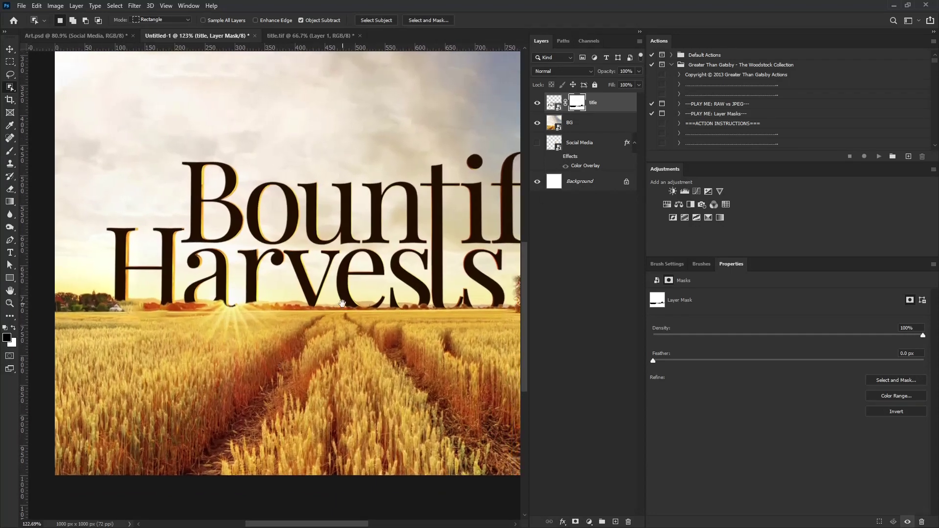
scroll(348, 301, "down", 2, "alt")
scroll(357, 298, "up", 1, "alt")
scroll(370, 293, "down", 2, "alt")
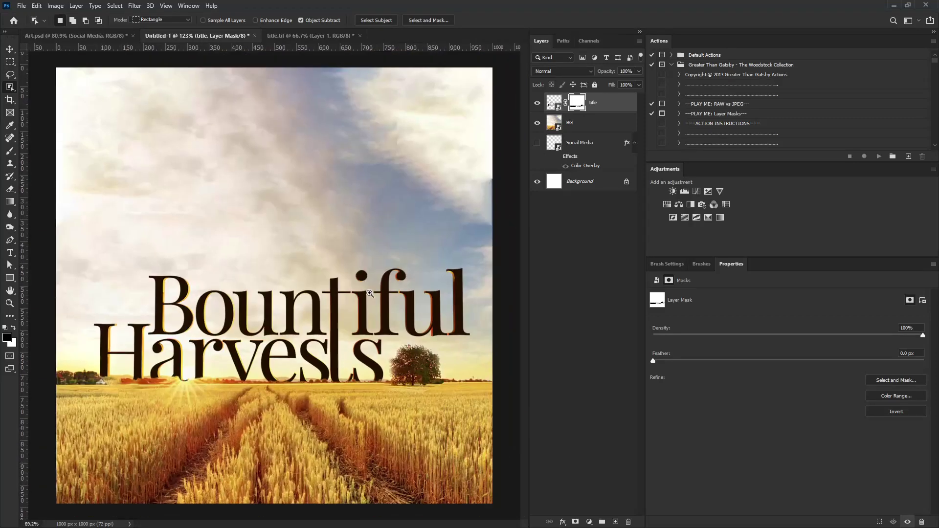
scroll(196, 376, "up", 3, "alt")
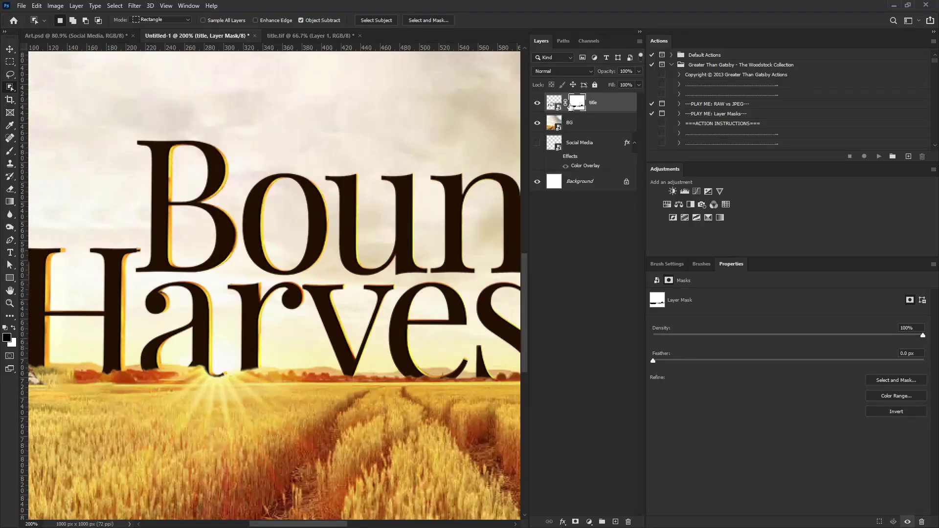
- Set up a hard round brush at 7 px with pen-pressure sizing turned off, for refining the title mask near the sun
key("b")
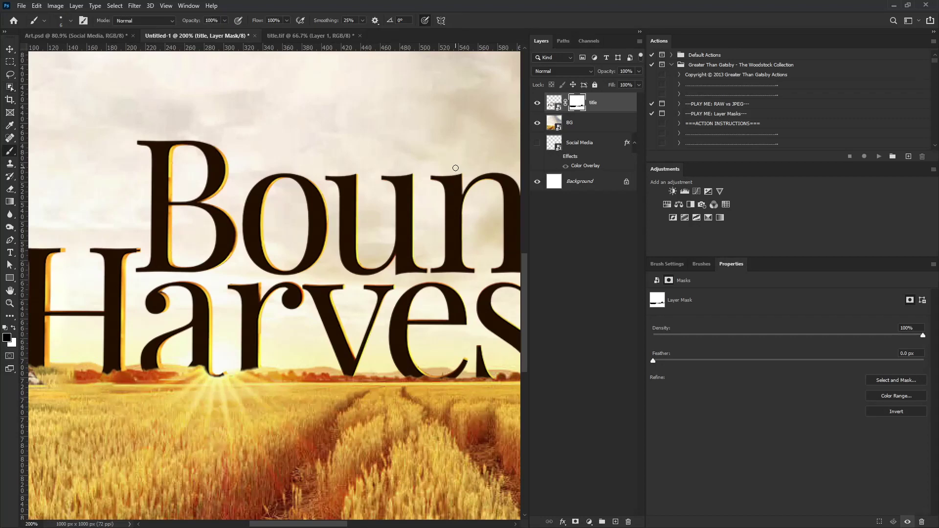
left_click(673, 264)
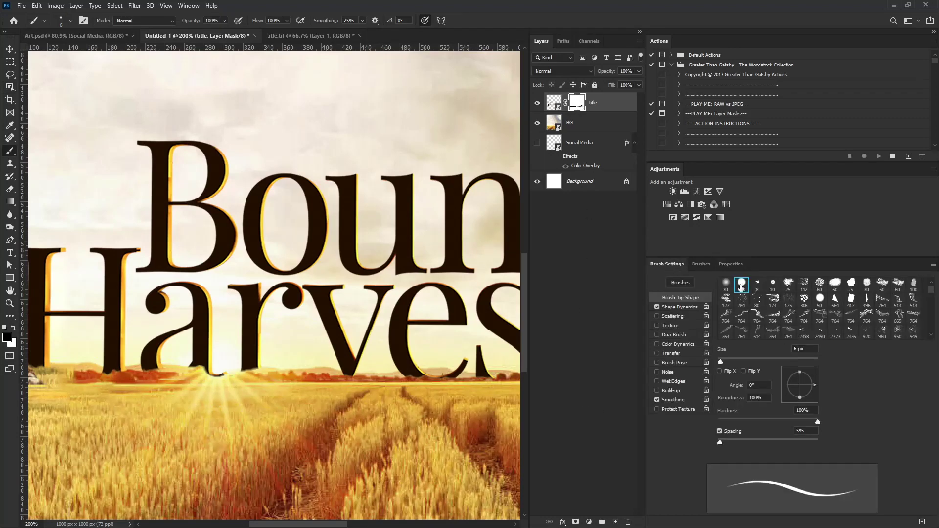
left_click(741, 285)
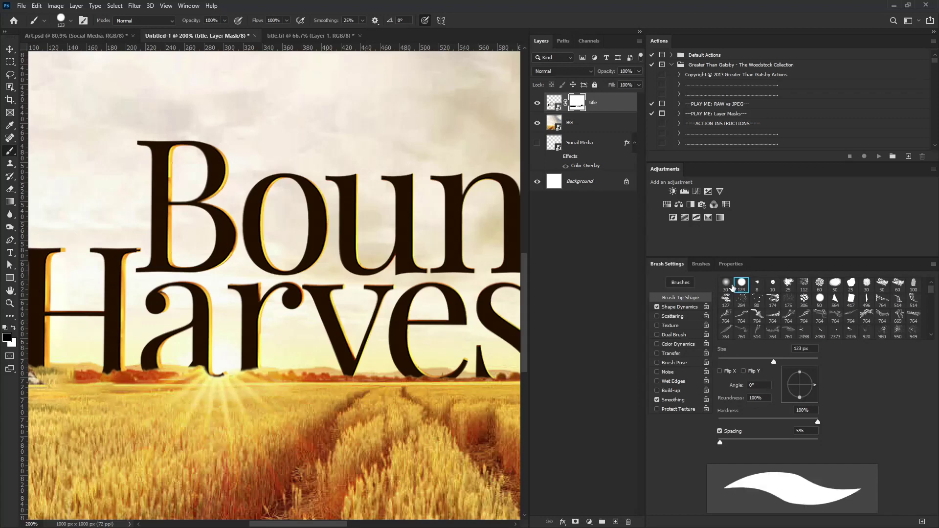
left_click(425, 20)
key("bracketleft")
key("bracketleft")
key("bracketleft")
key("bracketleft")
key("bracketleft")
key("bracketleft")
key("bracketleft")
key("bracketleft")
key("bracketleft")
key("bracketleft")
key("bracketleft")
key("bracketleft")
key("bracketleft")
key("bracketleft")
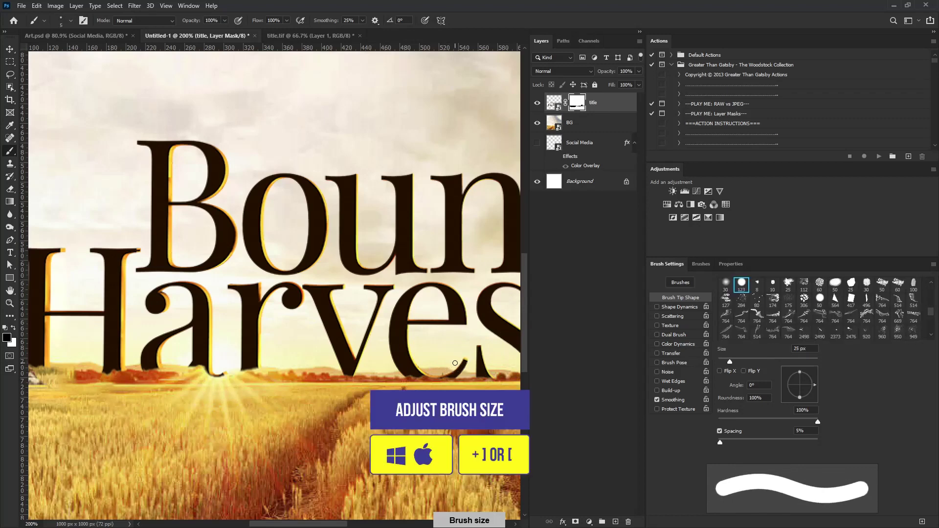
key("bracketright")
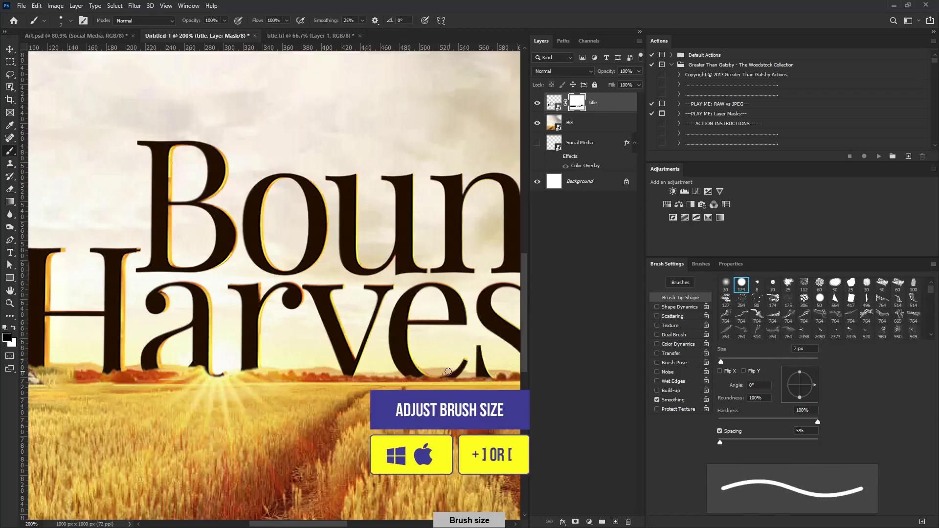
mouse_move(223, 380)
left_mouse_down("ctrl")
mouse_move(245, 394)
mouse_move(368, 387)
left_mouse_up("ctrl")
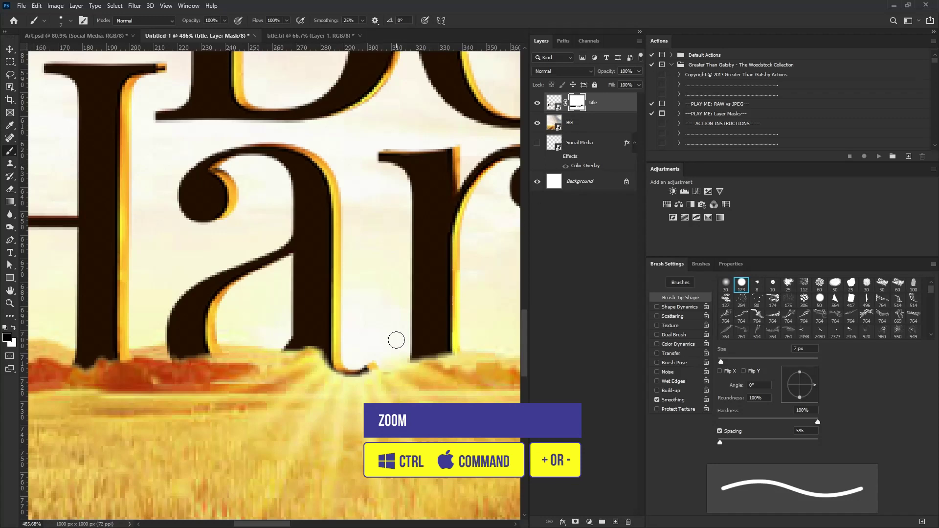
- Paint white on the title mask to bring back the lower part of the letter a near the sun, and reduce the brush to 6 px
key("x")
mouse_move(326, 354)
left_mouse_down()
mouse_move(298, 371)
mouse_move(320, 370)
mouse_move(307, 349)
mouse_move(274, 365)
left_mouse_up()
key("bracketleft")
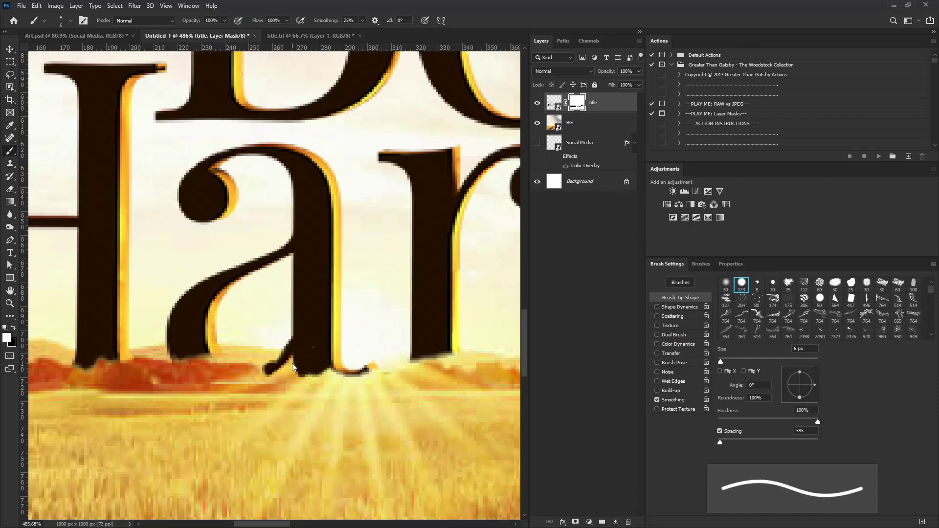
- Enable brush Transfer with pen-pressure opacity and softly paint the title mask around the base of the letter a to blend it into the field
left_click(657, 353)
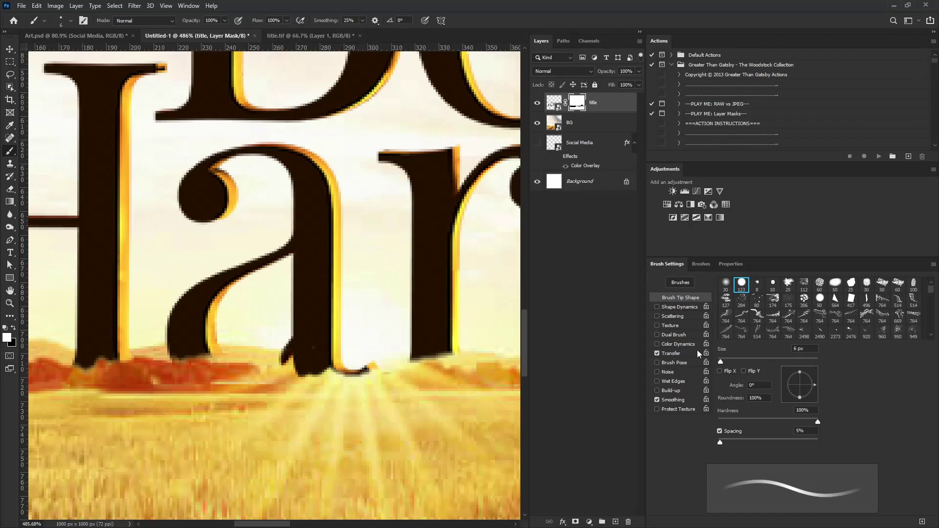
left_click(677, 352)
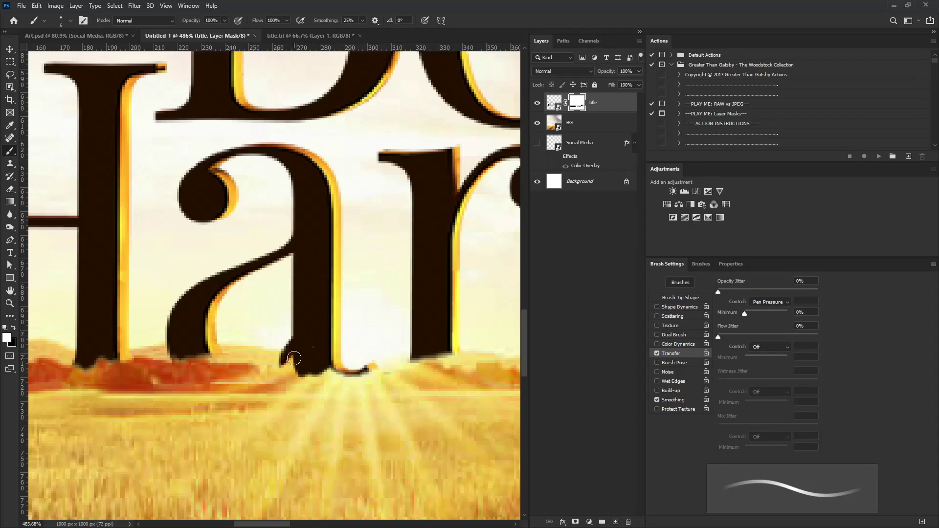
left_click_drag(294, 359, 308, 352)
left_click_drag(342, 365, 305, 355)
left_click_drag(226, 357, 185, 370)
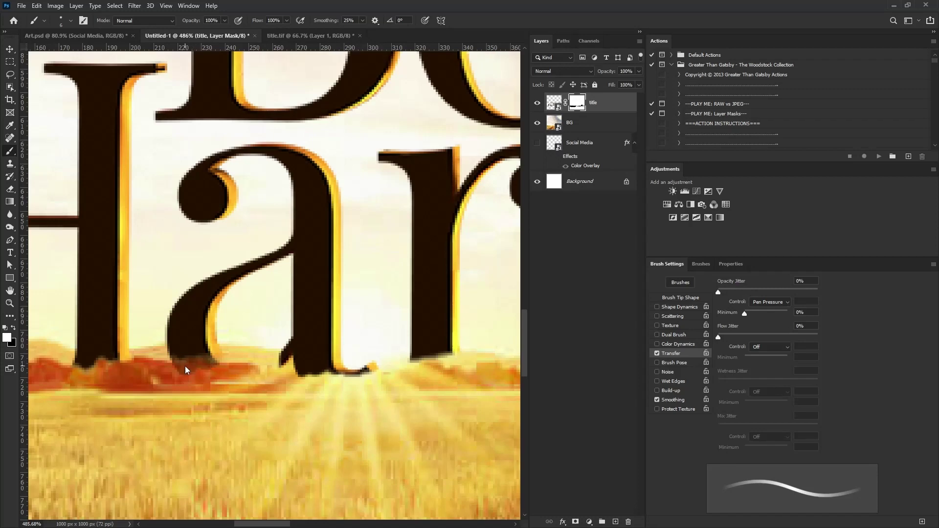
key("ctrl+0")
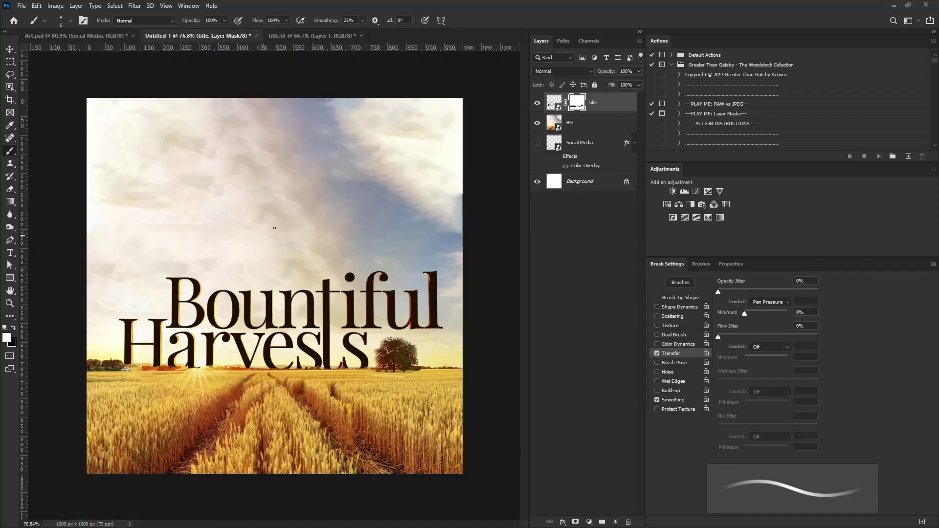
- Shift the title artwork slightly to the left with the Move tool, leaving its layer mask in place
key("v")
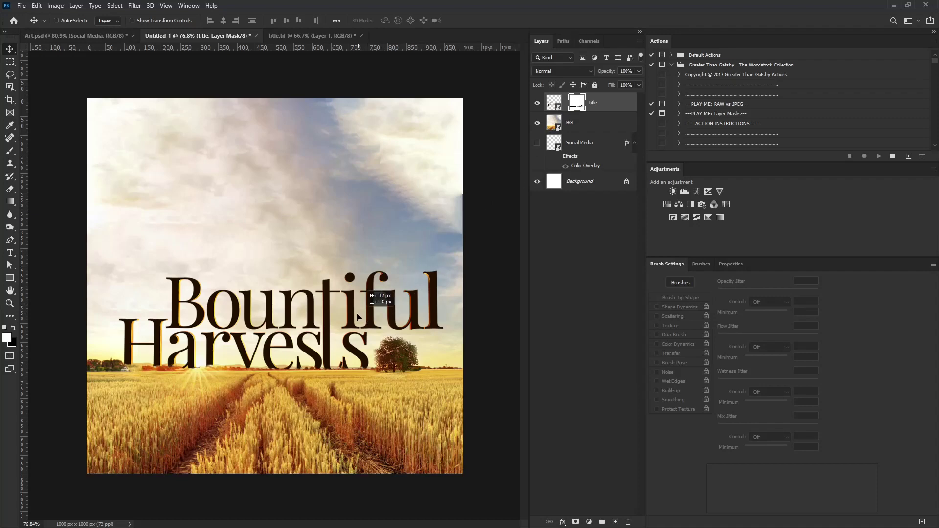
left_click(554, 102)
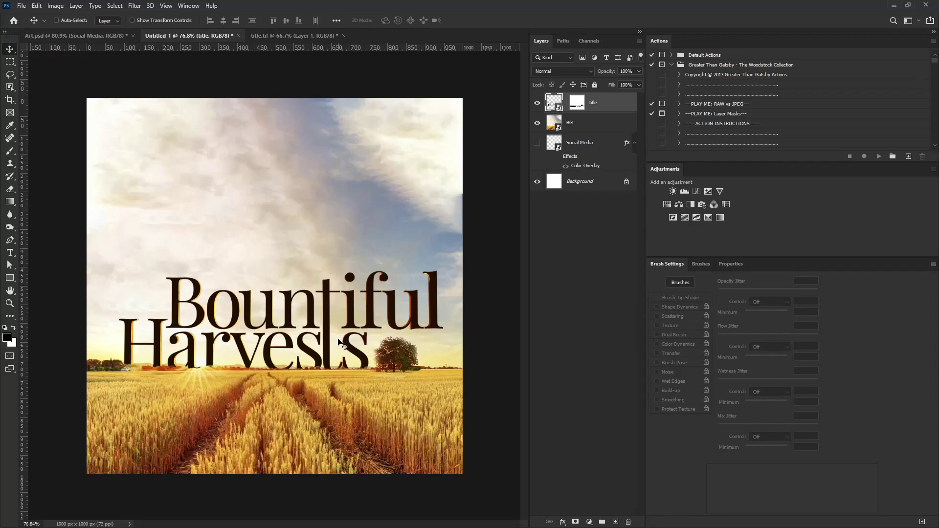
mouse_move(338, 338)
left_mouse_down()
mouse_move(326, 336)
mouse_move(330, 344)
left_mouse_up()
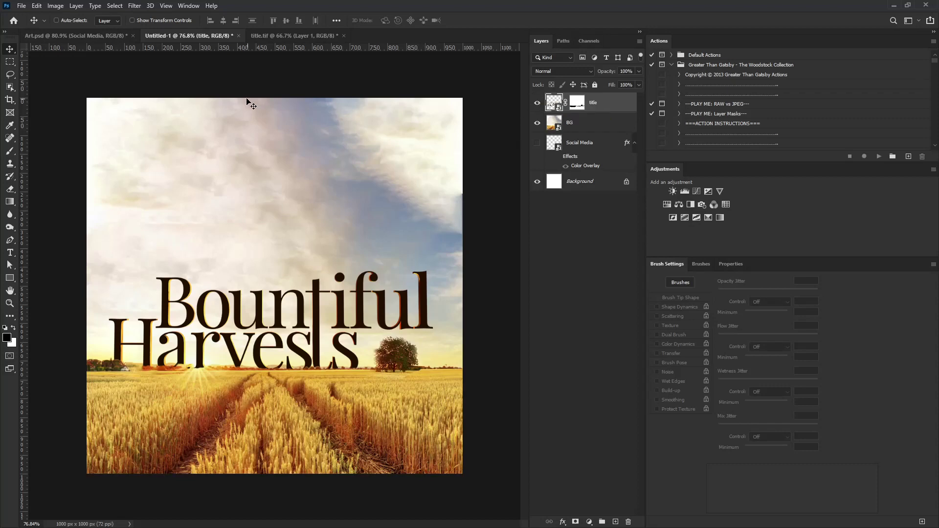
- Sharpen the title layer with Unsharp Mask at 71% amount, 1.9 px radius and threshold 28
left_click(134, 7)
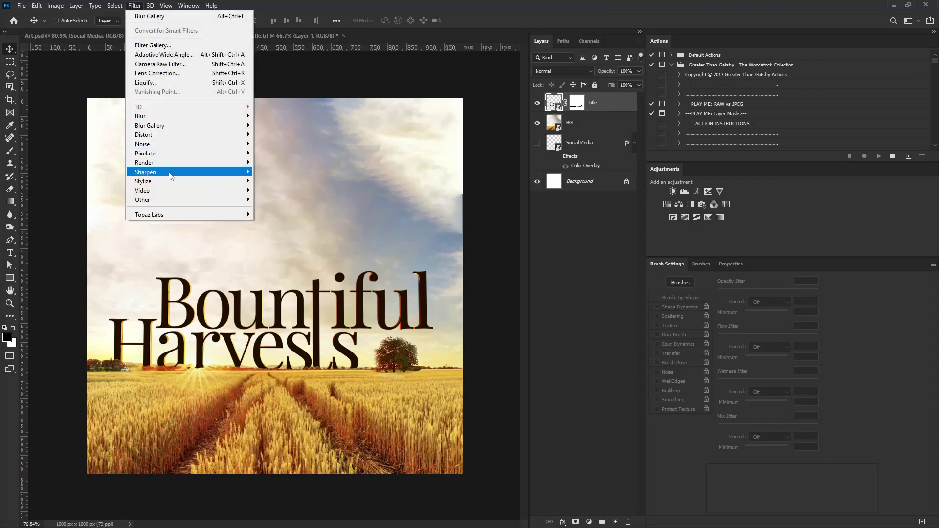
mouse_move(171, 173)
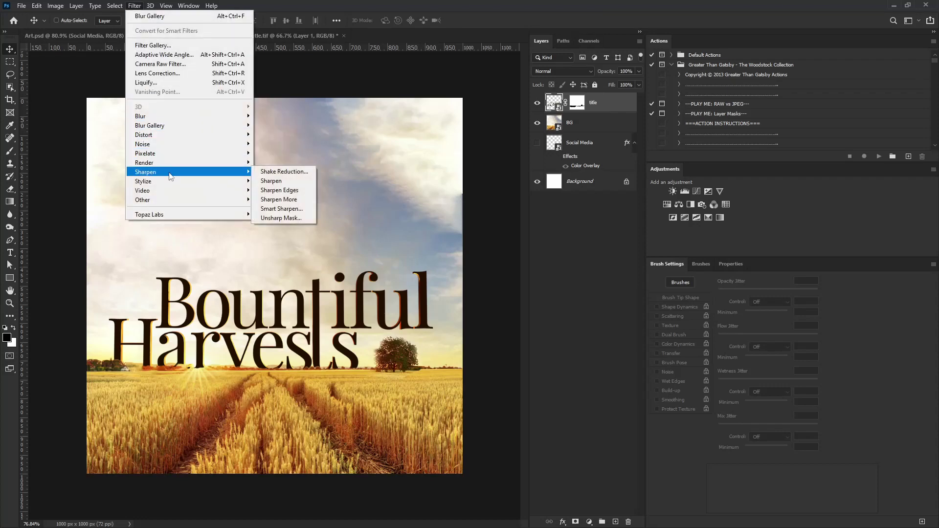
left_click(282, 218)
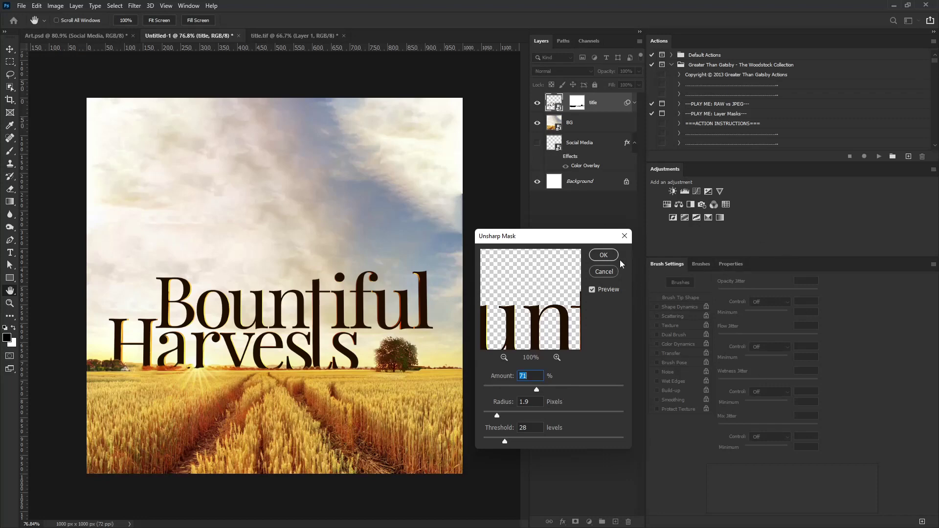
left_click(593, 255)
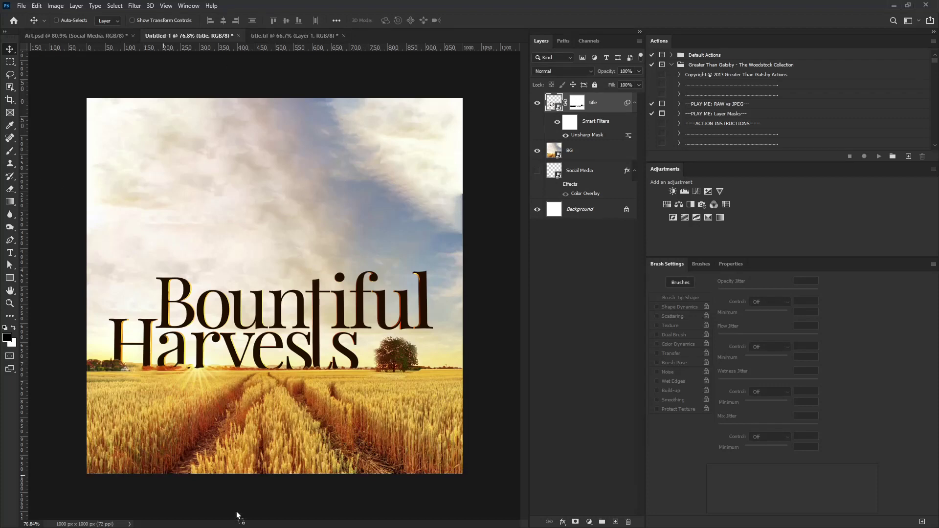
- Place the glow image in the document, scale it down over the sun beneath the letters and set its blend mode to Screen
left_click_drag(236, 512, 213, 359)
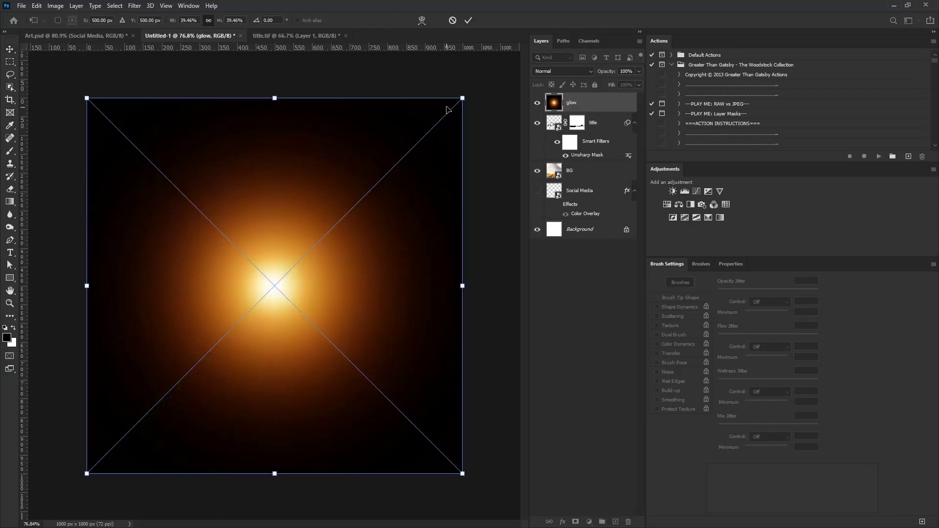
left_click_drag(461, 98, 335, 244, "alt")
left_click_drag(290, 268, 204, 350)
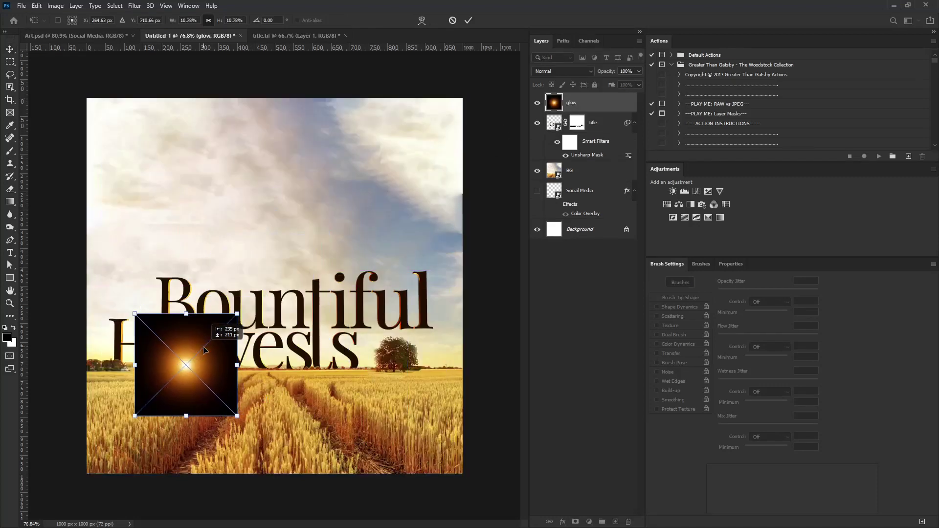
key("Return")
left_click(562, 71)
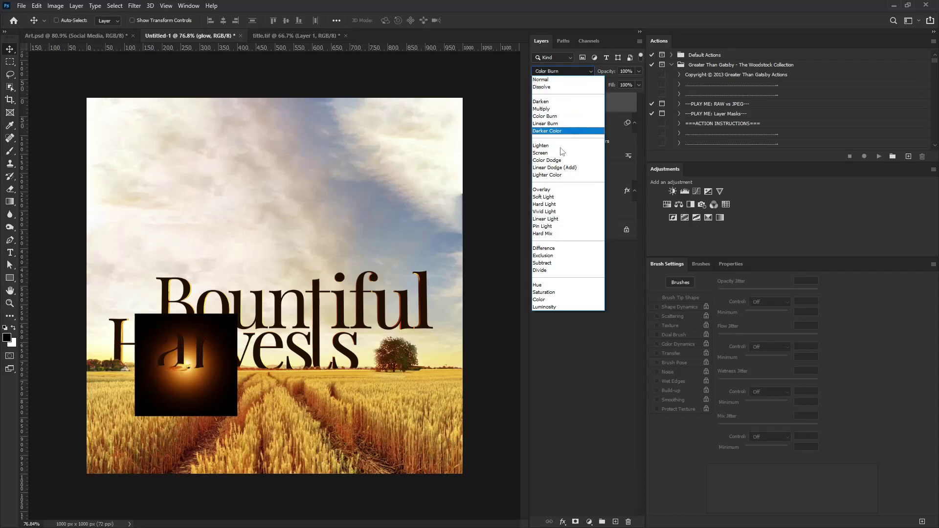
left_click(540, 153)
left_click_drag(219, 377, 226, 399)
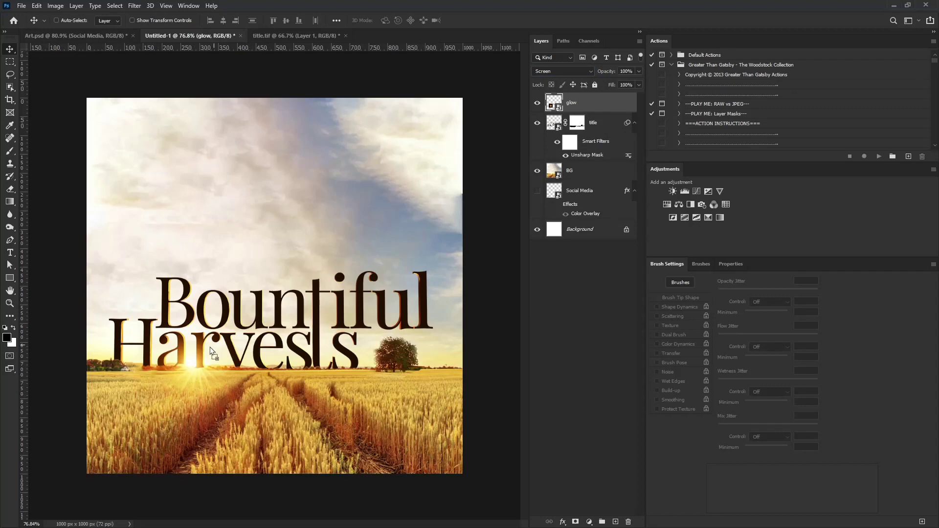
- Bring in the Star Shine image with Screen blending, shrink it and center it on the sun
key("ctrl+t")
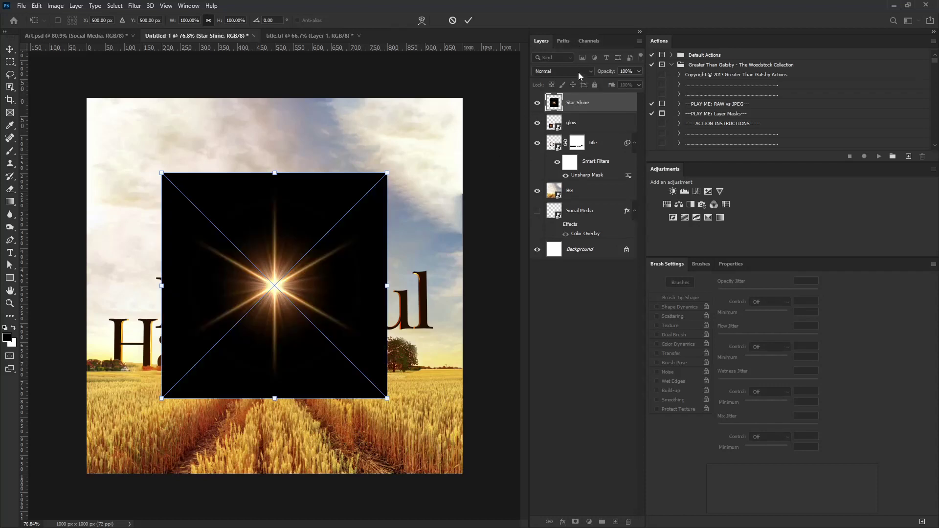
left_click(579, 73)
left_click(562, 152)
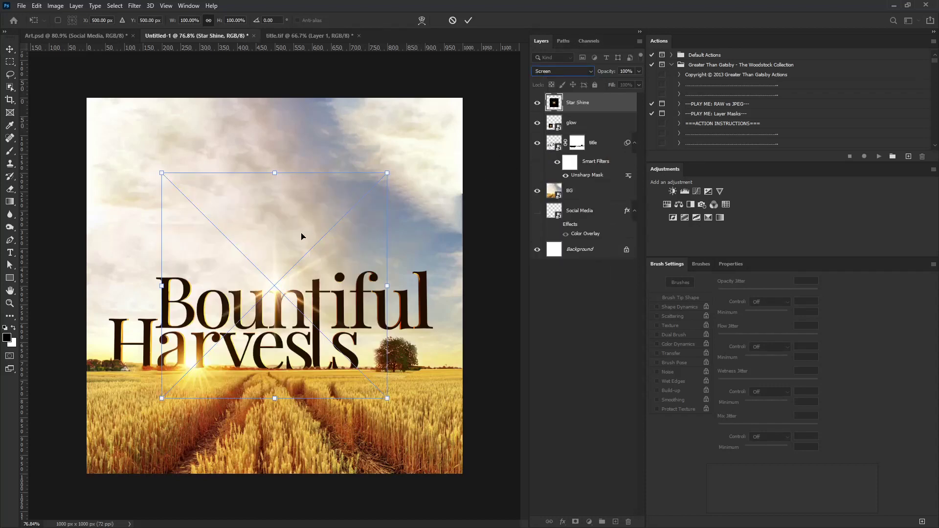
left_click_drag(301, 236, 217, 318)
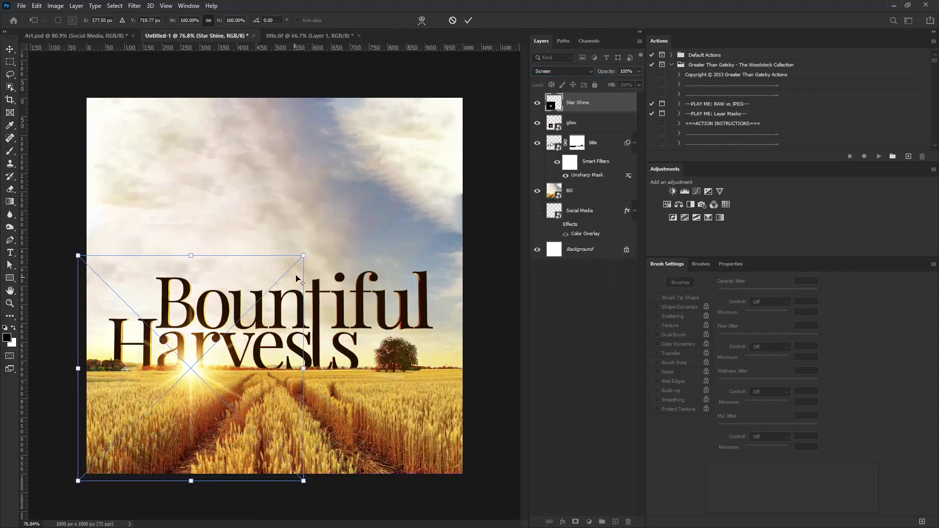
left_click_drag(304, 256, 249, 307, "alt")
left_click_drag(209, 353, 209, 348)
key("Return")
- Enlarge the glow layer around its center to about 546 px wide
key("alt+bracketleft")
key("ctrl+t")
left_click_drag(266, 301, 318, 281, "alt")
key("Return")
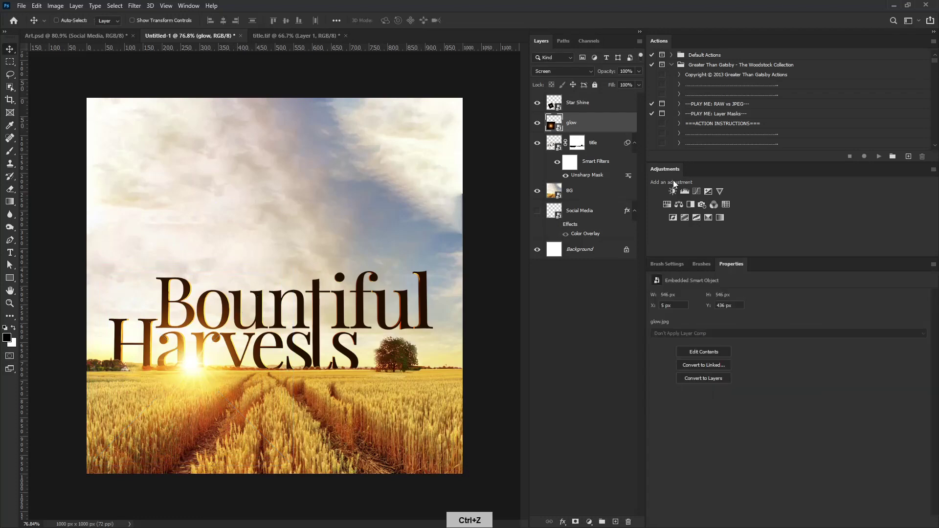
- Clip a Curves adjustment to the glow layer and shape it with points at input 83, output 54 and input 170, output 157
left_click(695, 192)
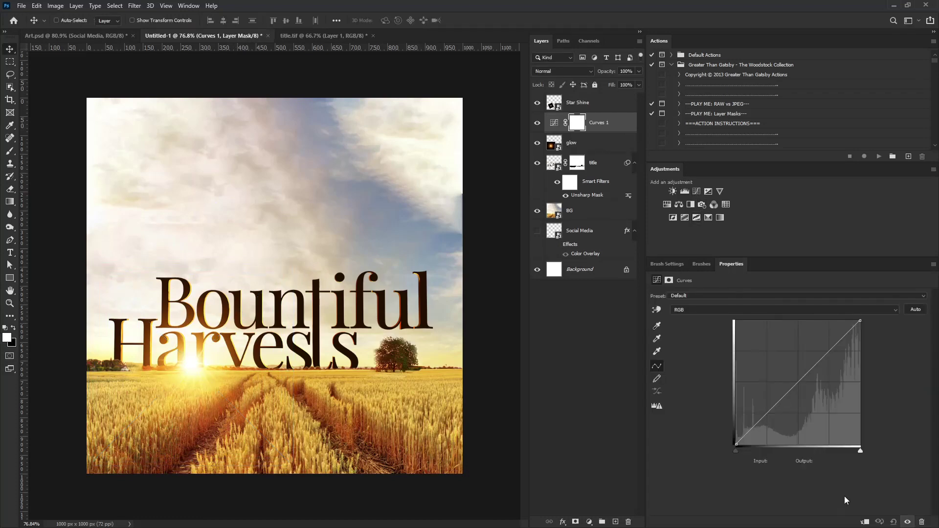
left_click(863, 522)
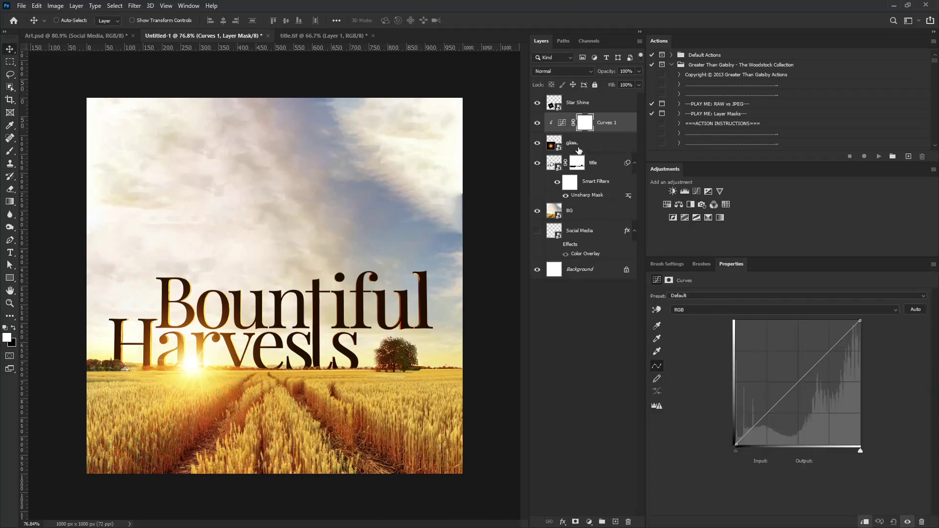
left_click_drag(766, 415, 781, 419)
left_click_drag(820, 379, 819, 369)
left_click_drag(781, 421, 777, 419)
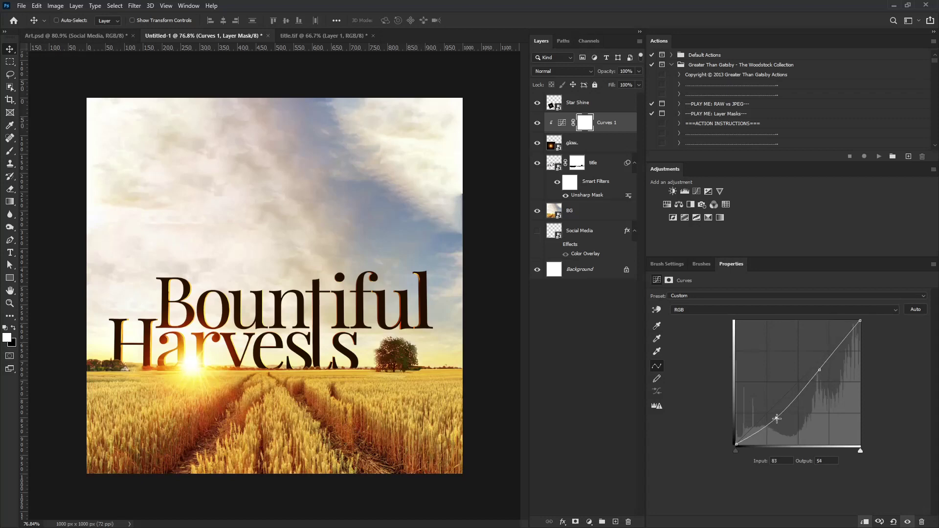
left_click_drag(818, 370, 819, 367)
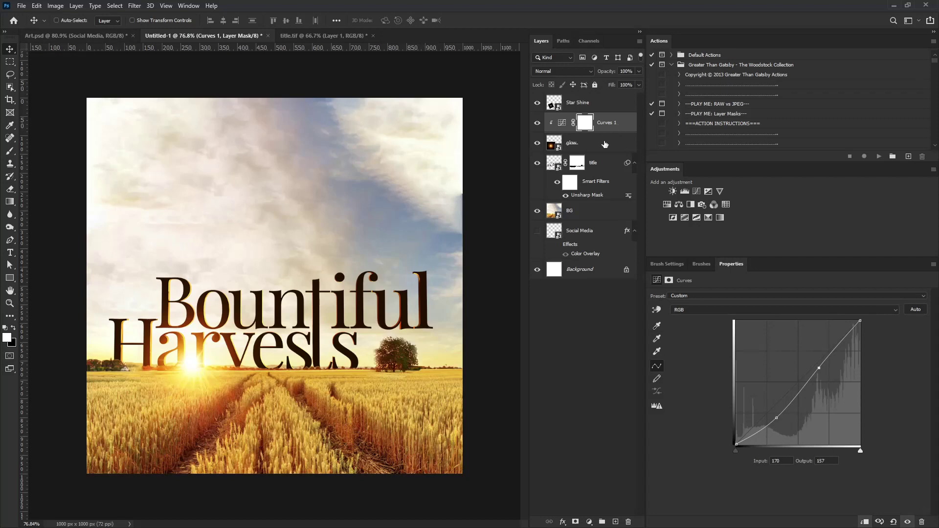
- Stamp all visible layers into a new layer above Star Shine and convert it to a smart object
left_click(601, 103)
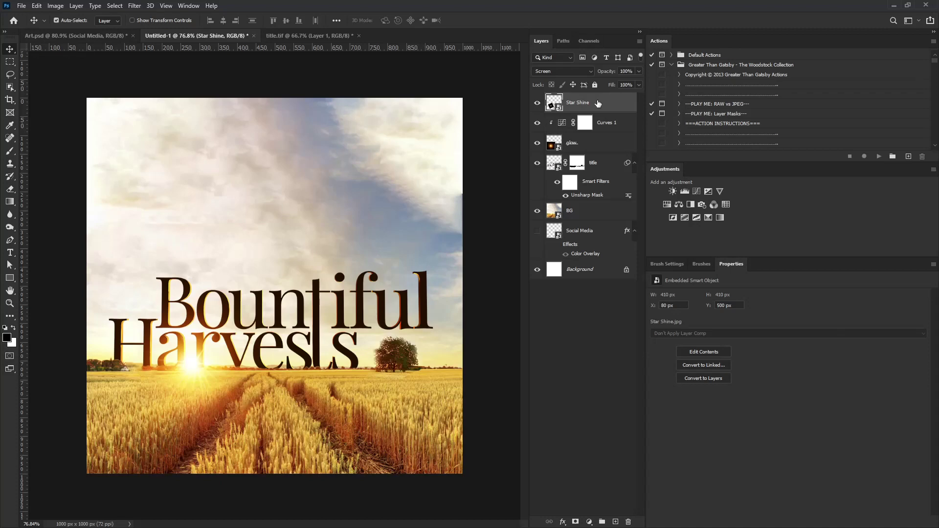
key("ctrl+alt+shift+e")
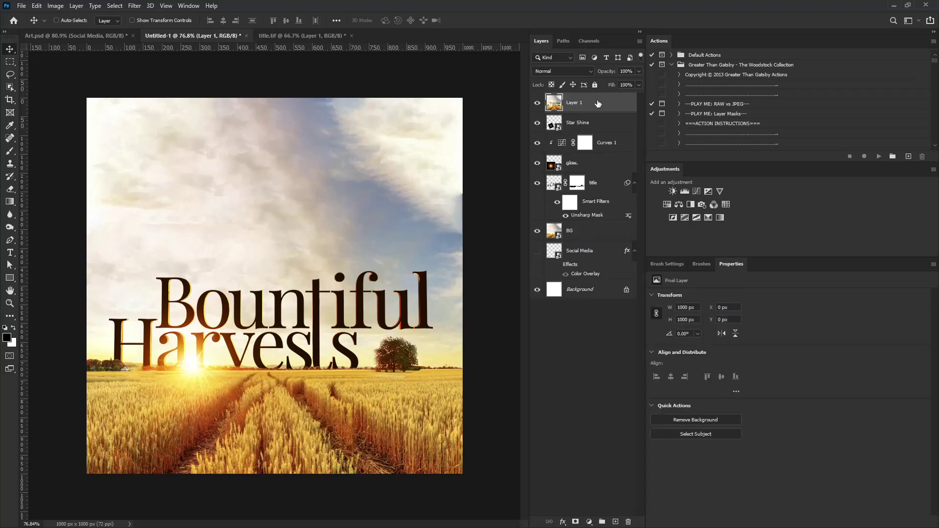
right_click(597, 103)
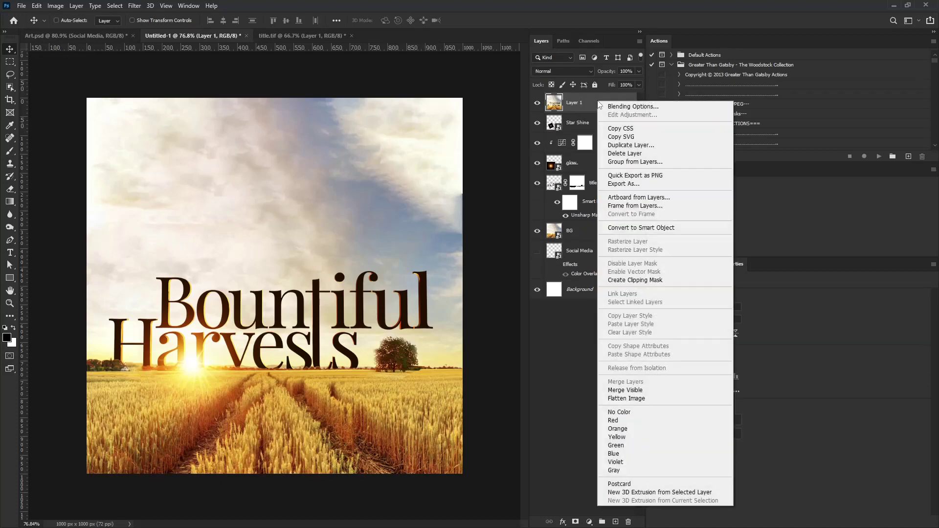
left_click(658, 227)
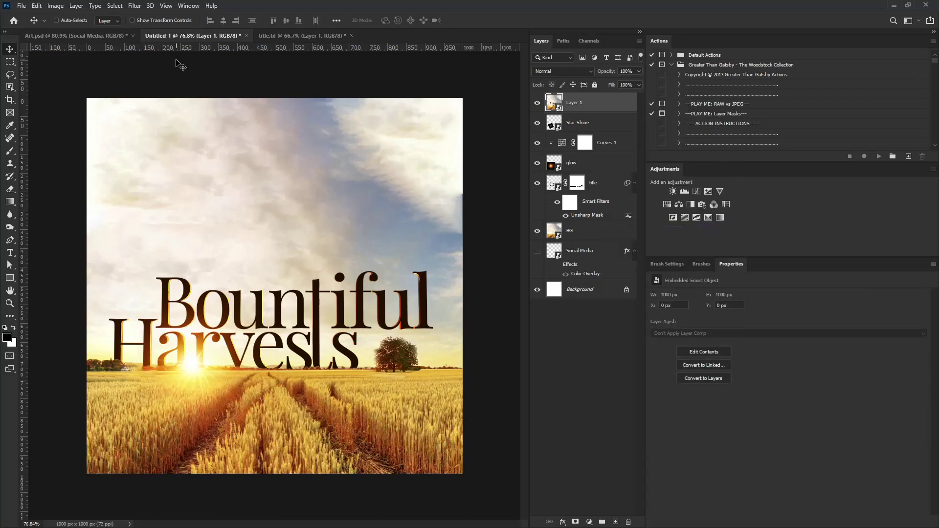
- Start the Camera Raw filter on the stamped layer and set Temperature to +5, Exposure to -0.15 and Contrast to +17
left_click(135, 6)
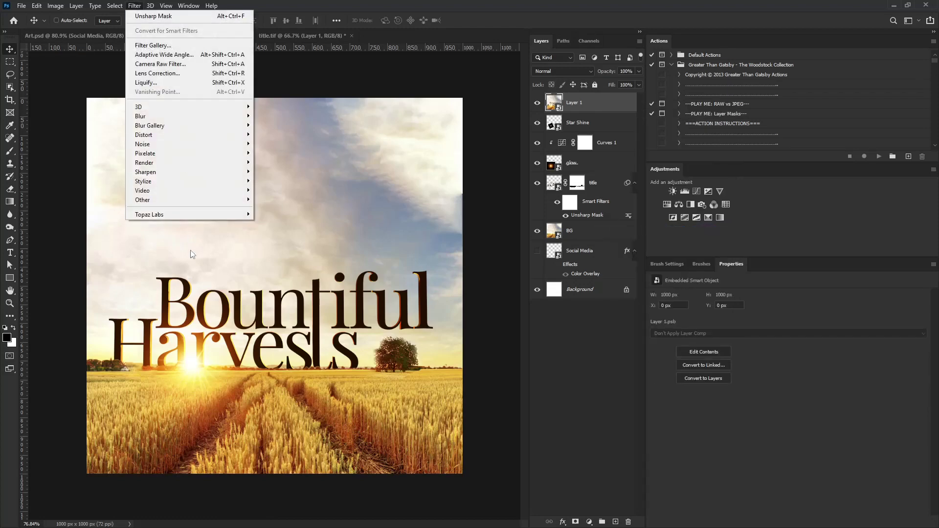
left_click(174, 64)
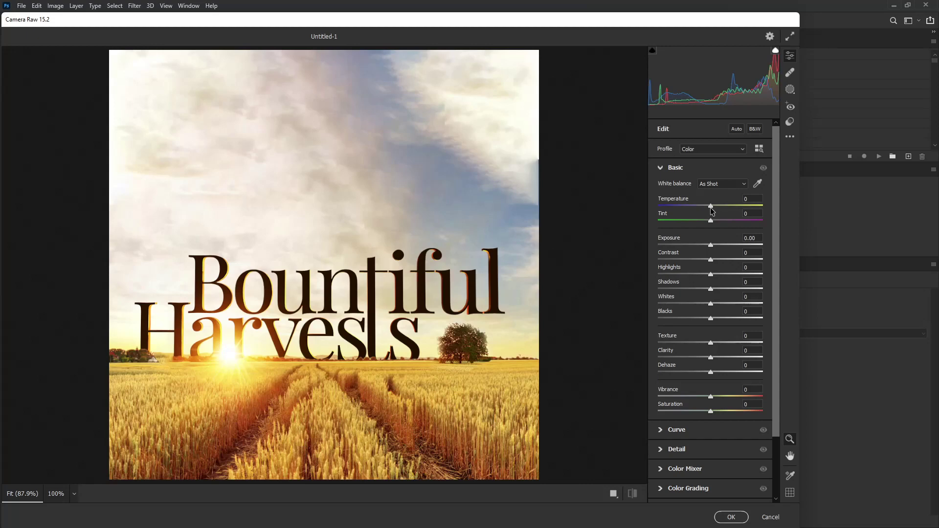
left_click_drag(710, 207, 713, 207)
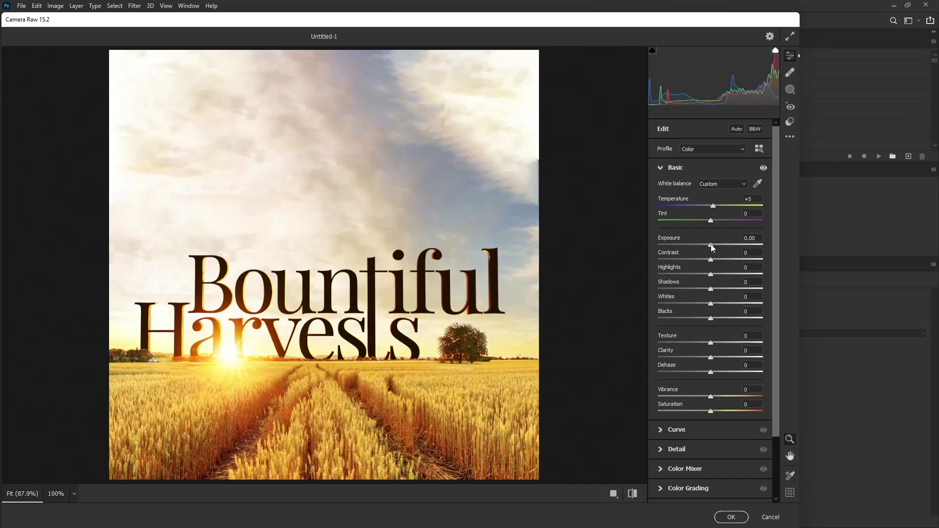
left_click_drag(711, 249, 710, 248)
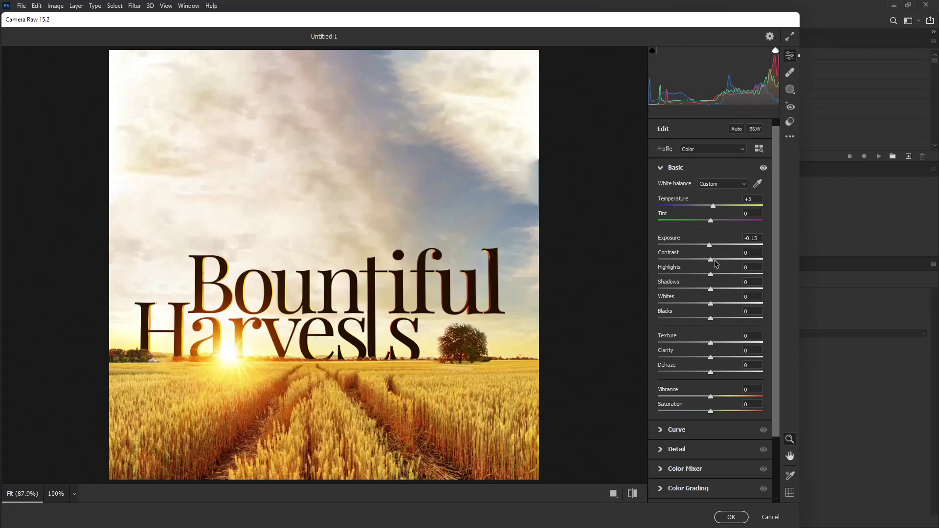
left_click_drag(711, 260, 719, 259)
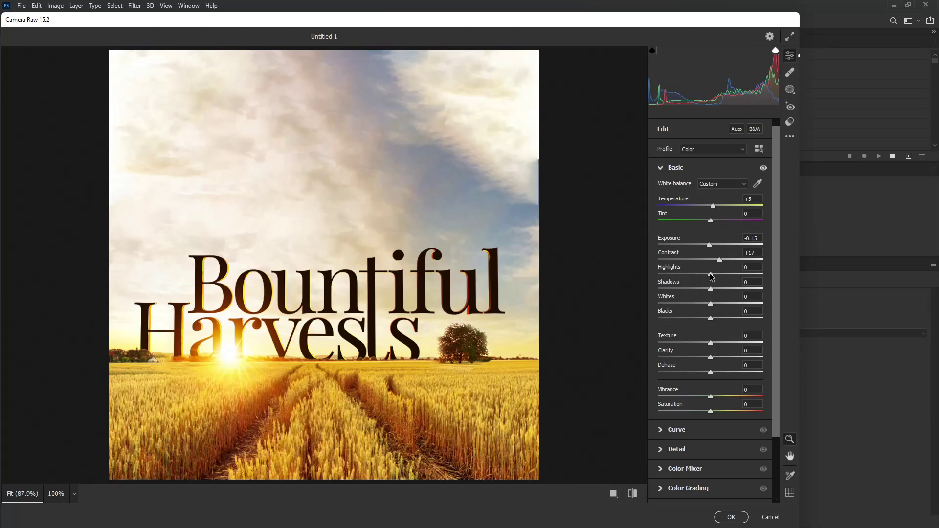
- Set Highlights to -9, Shadows to +20, Whites to +21 and Blacks to -14
left_click_drag(710, 274, 705, 276)
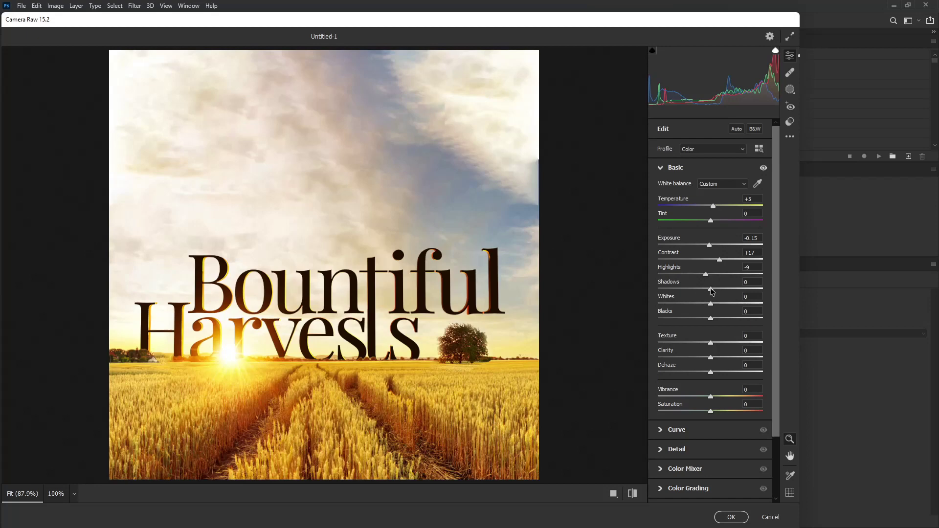
left_click_drag(711, 289, 722, 289)
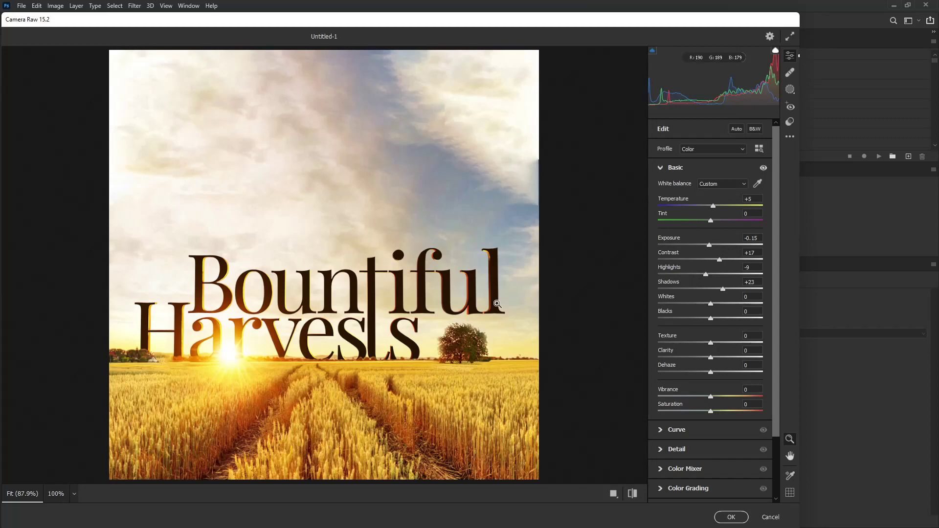
left_click_drag(723, 289, 722, 303)
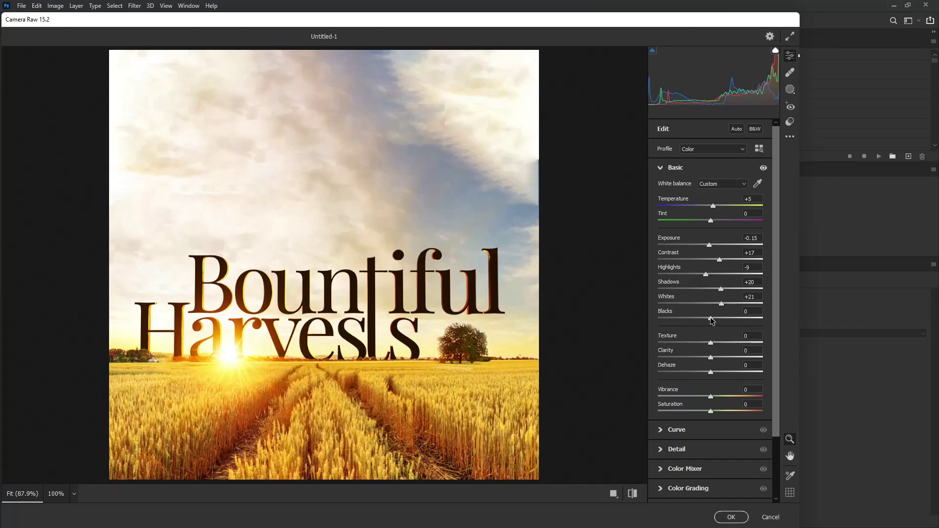
left_click_drag(710, 319, 703, 319)
- Raise Texture and Vibrance slightly in the Camera Raw basic adjustments
left_click_drag(712, 343, 714, 343)
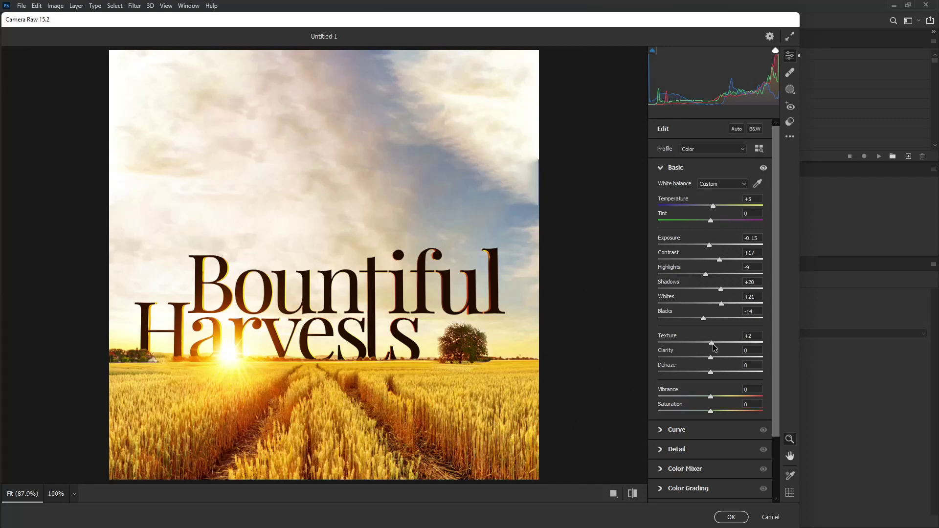
left_click_drag(712, 343, 719, 344)
left_click_drag(711, 397, 717, 397)
- Set the Camera Raw Sharpening amount to 15
left_click(661, 168)
left_click(665, 211)
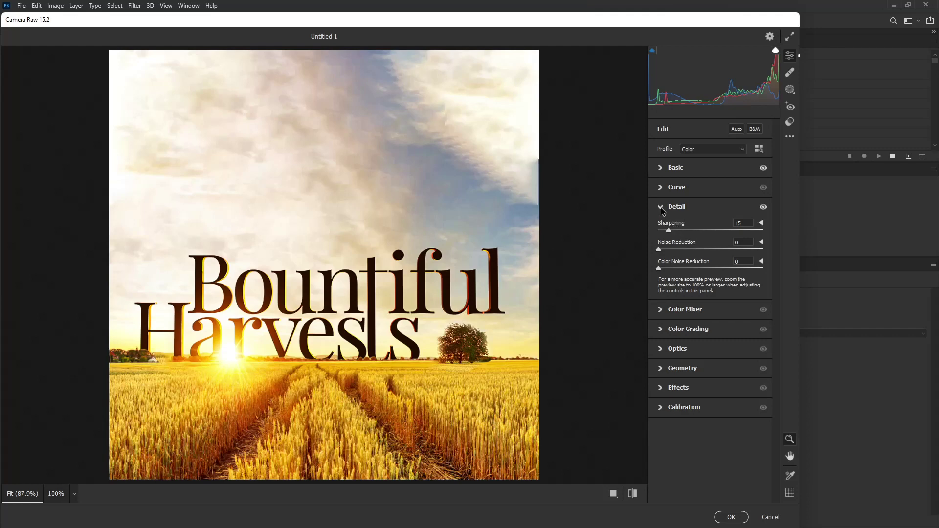
left_click(661, 209)
- Shape the parametric curve with Darks at -11 and Lights at +7
left_click(661, 188)
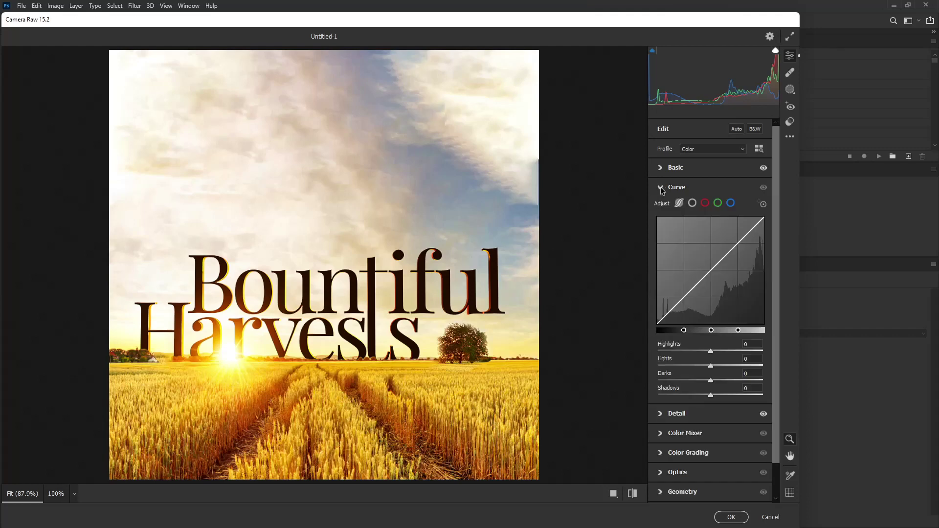
left_click_drag(693, 288, 693, 292)
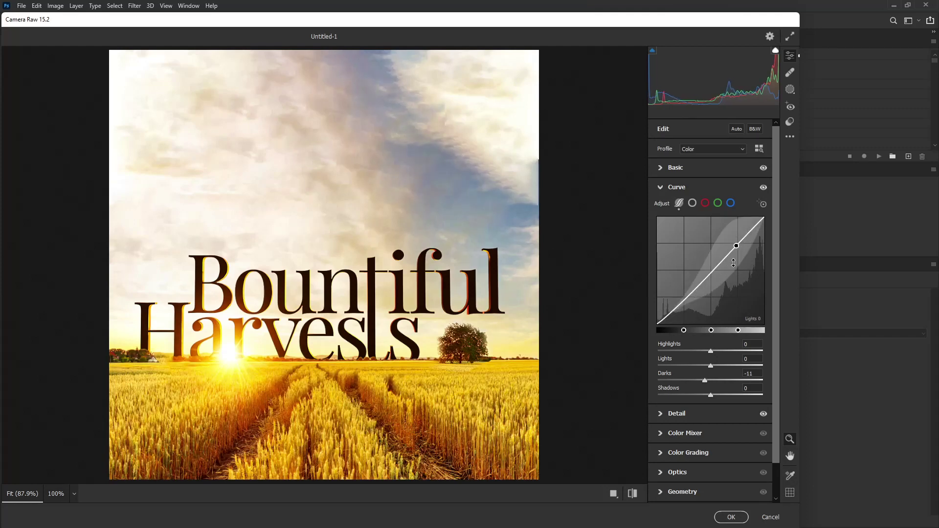
left_click_drag(731, 250, 728, 252)
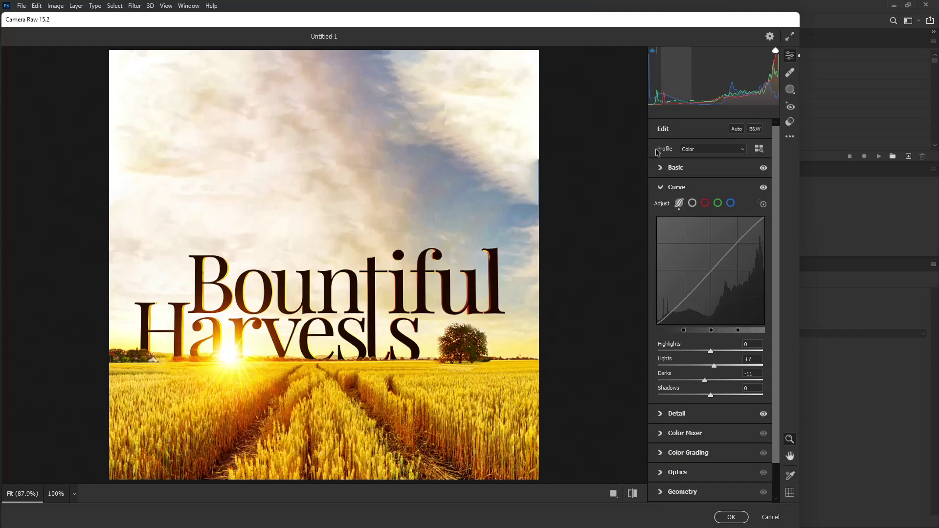
left_click(670, 189)
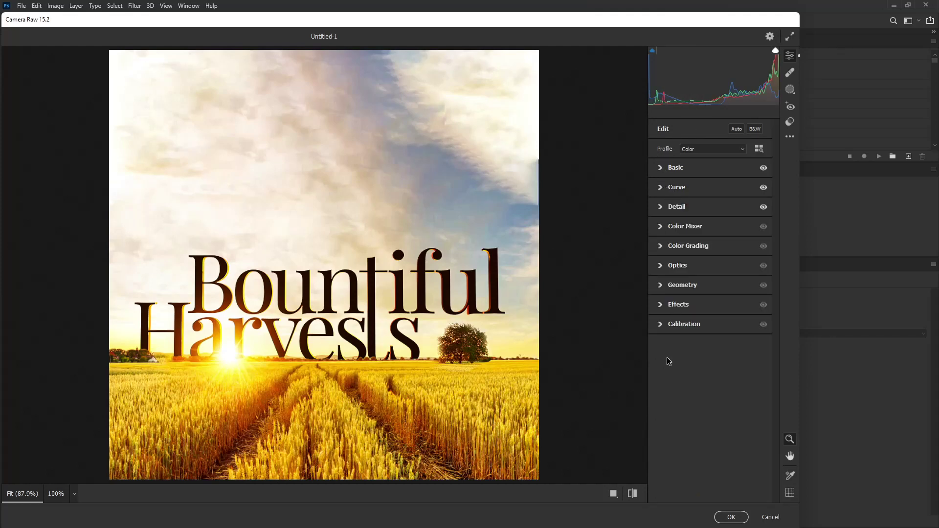
- Add a small amount of Grain, apply the Camera Raw filter and compare the image with Layer 1 hidden and shown
left_click(662, 306)
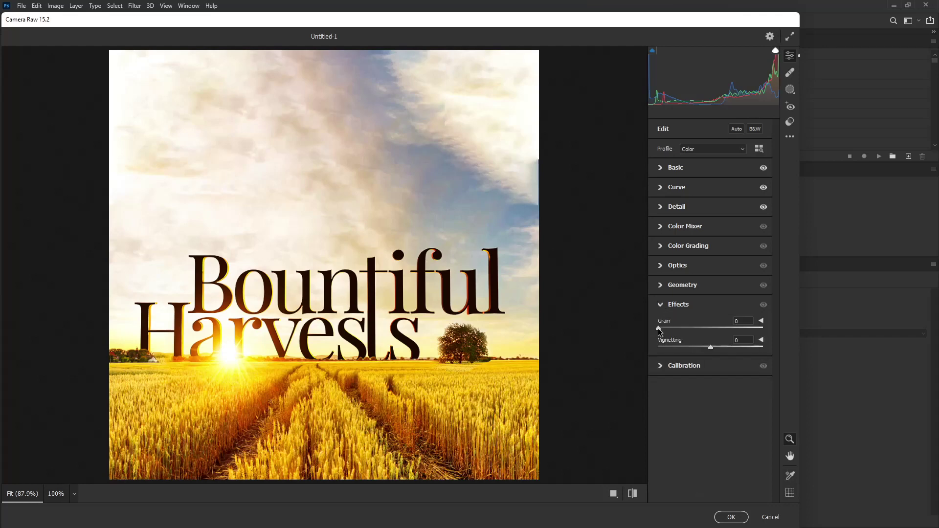
left_click_drag(658, 328, 667, 327)
left_click(731, 516)
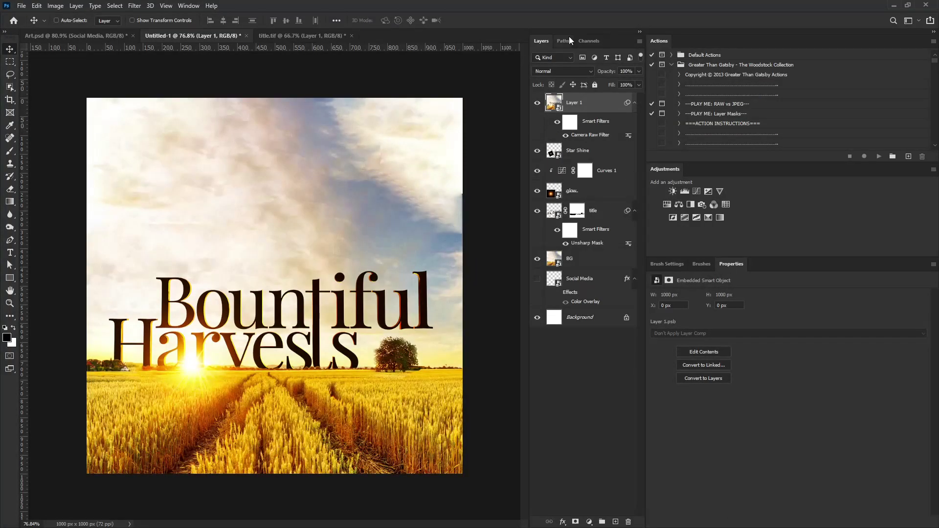
left_click(537, 104)
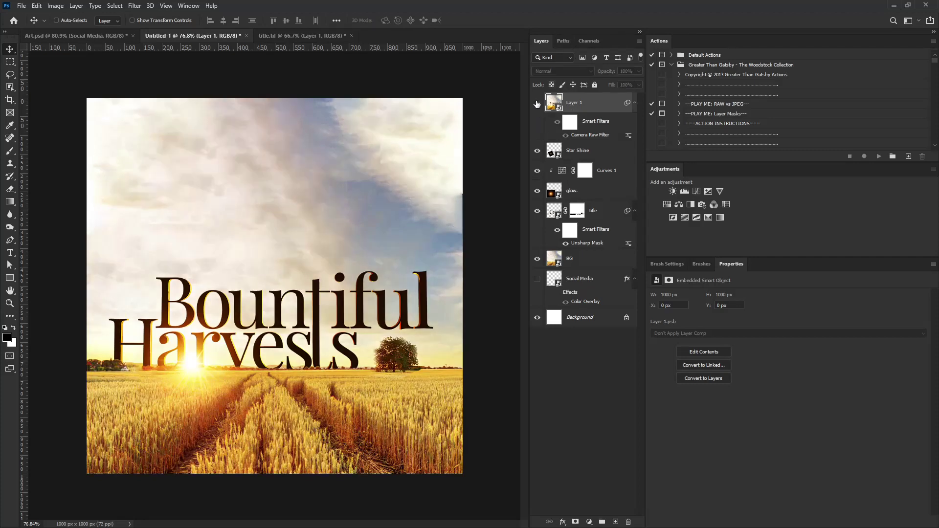
left_click(537, 104)
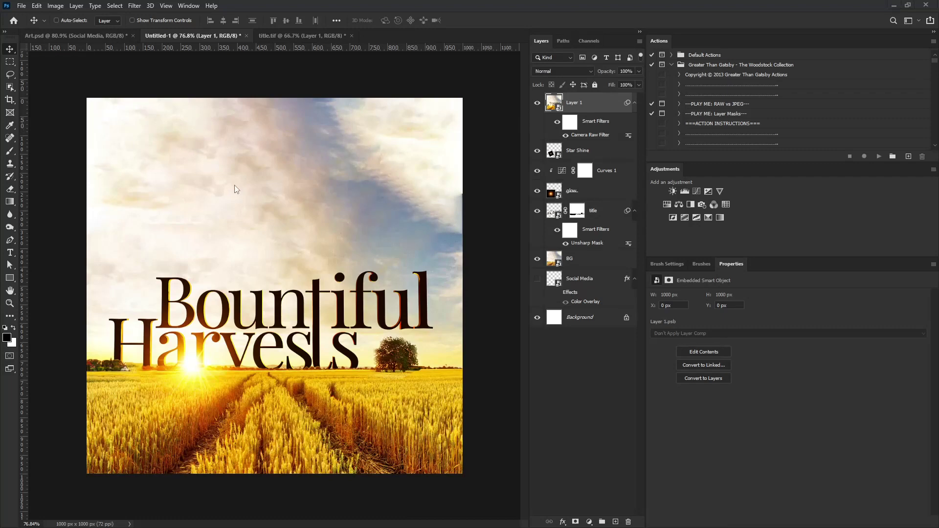
- Place the two-line text "JUNE 11, 2023 SUN. 9:00AM" in Montserrat Bold above the title and color it black (000000)
left_click(10, 252)
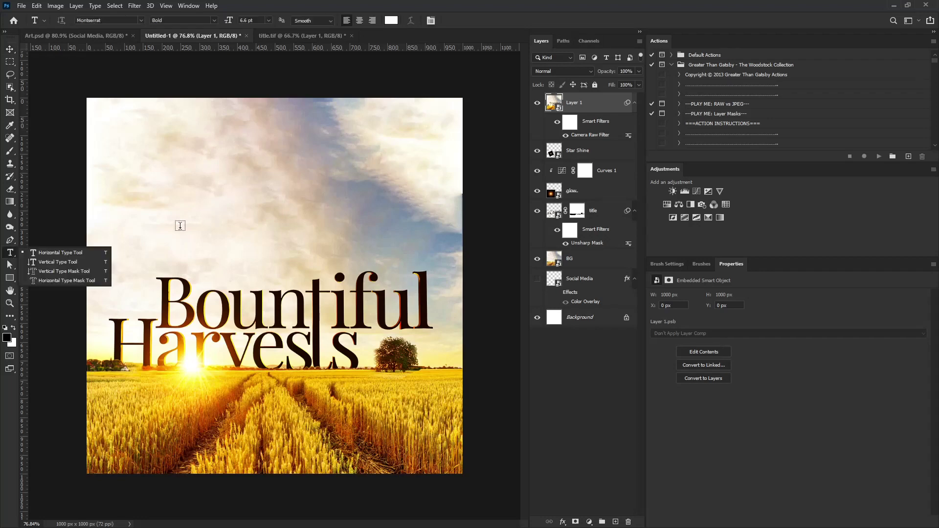
left_click(171, 223)
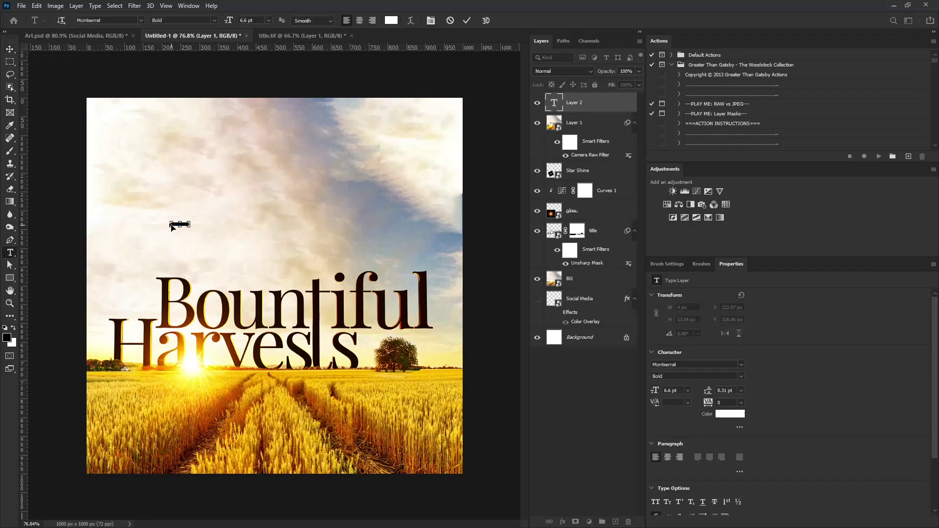
left_click(9, 49)
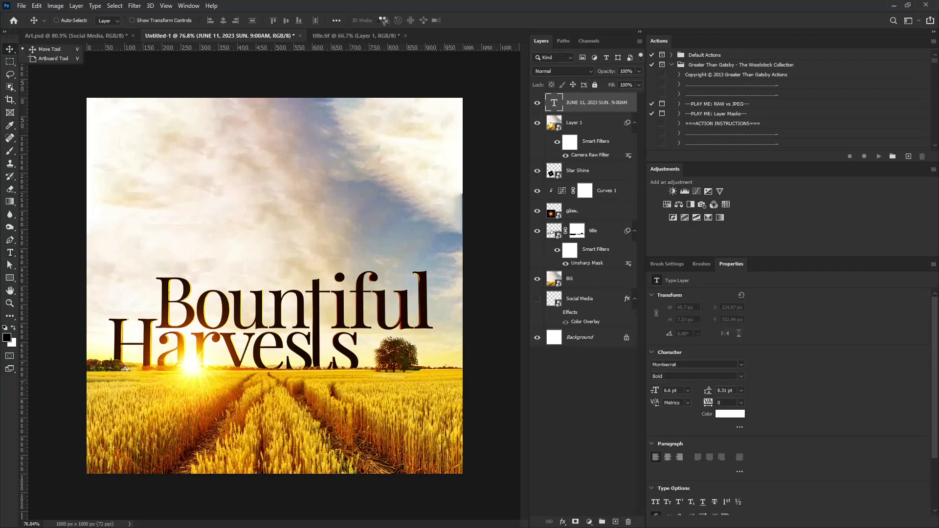
left_click(733, 414)
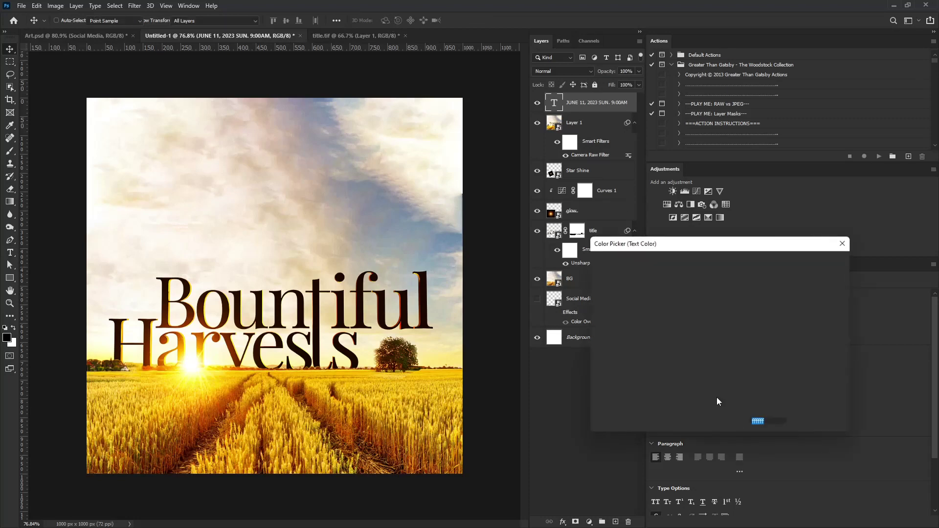
type("000000")
left_click(819, 264)
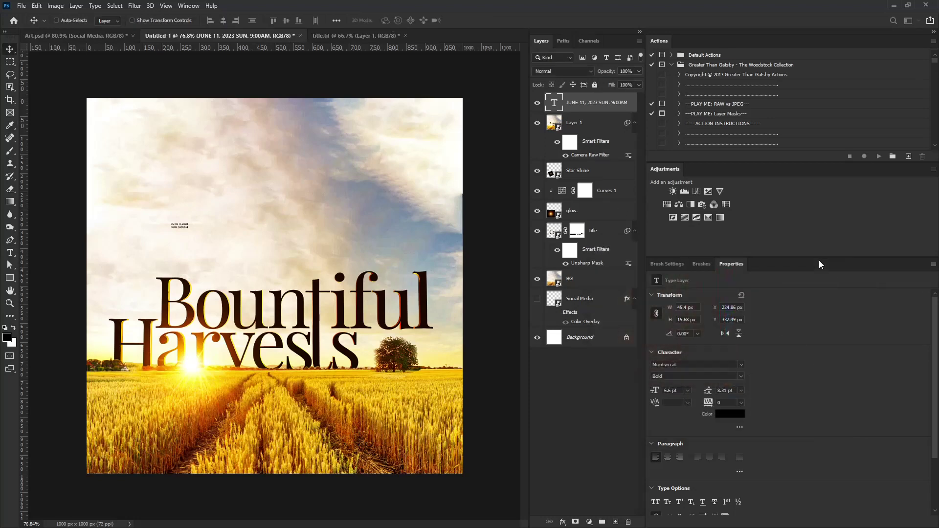
- Enlarge the date text around its center to about 200 px wide
key("ctrl+t")
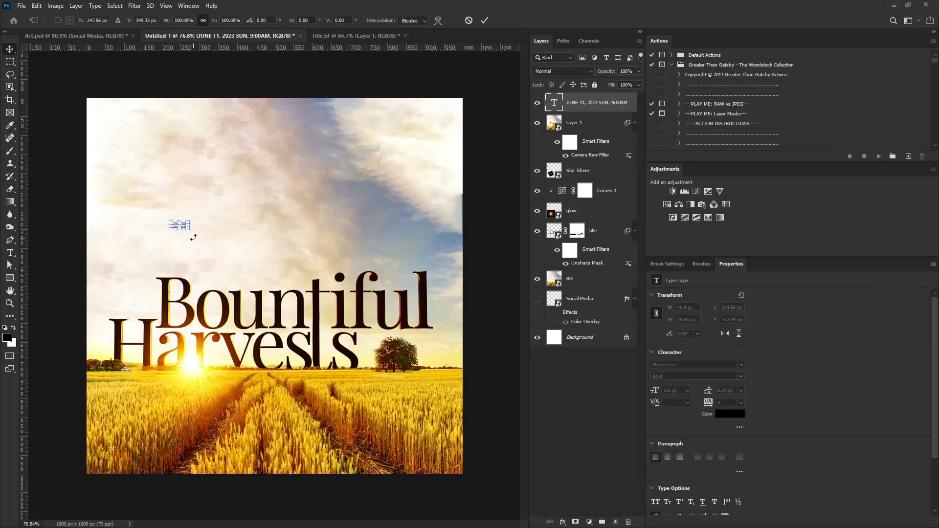
left_click_drag(189, 233, 199, 257)
key("Return")
key("v")
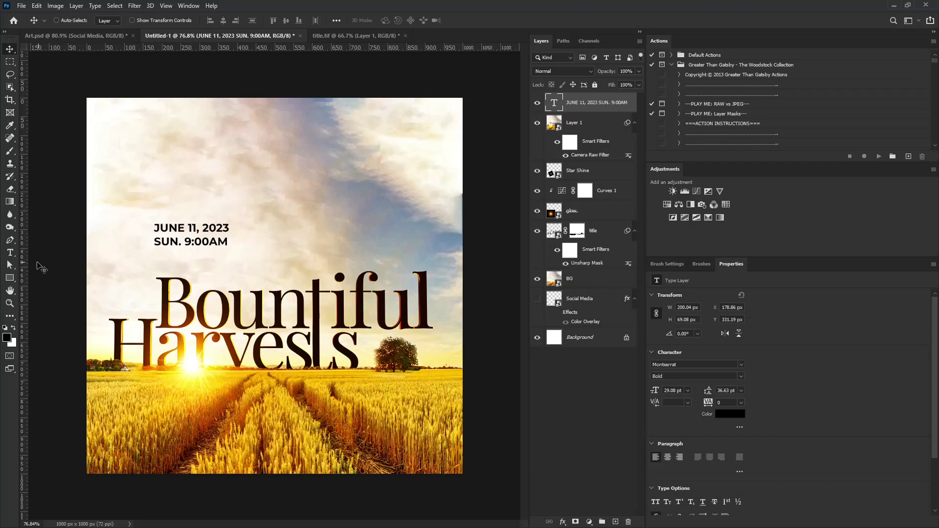
- Add a vertical guide and align it with the outer left edge of the title's B
left_click_drag(23, 259, 155, 258)
key("Escape")
scroll(127, 288, "up", 5, "alt")
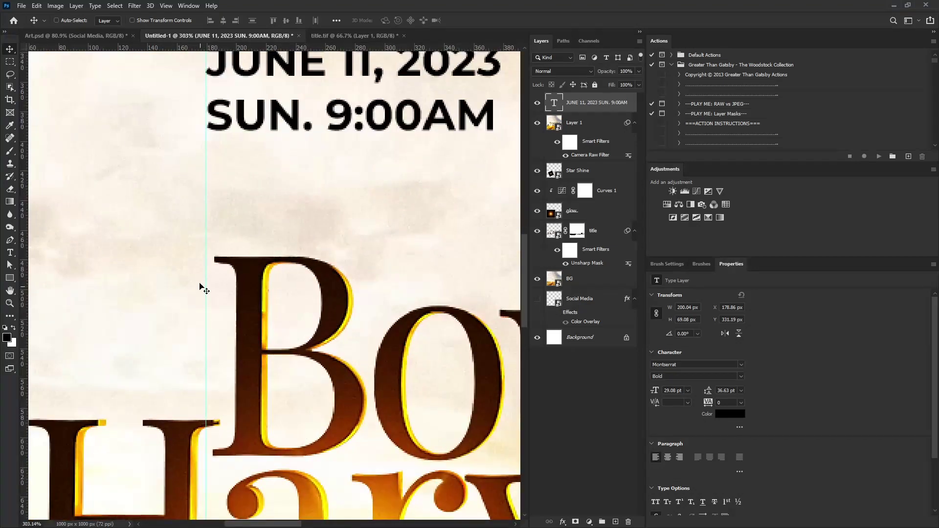
left_click_drag(207, 279, 214, 204)
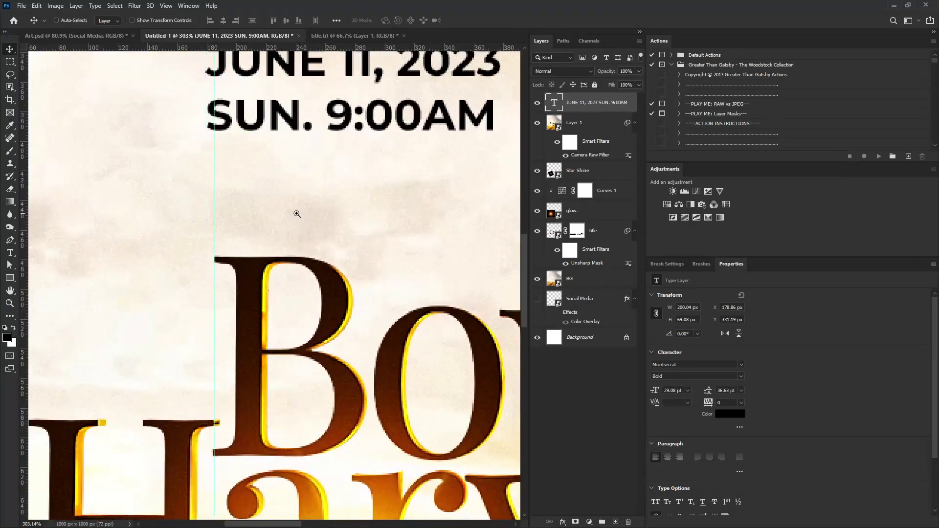
- Move the date text 6 px right so its left edge meets the vertical guide
scroll(296, 211, "down", 3, "alt")
left_click_drag(274, 212, 286, 256)
right_click(306, 217)
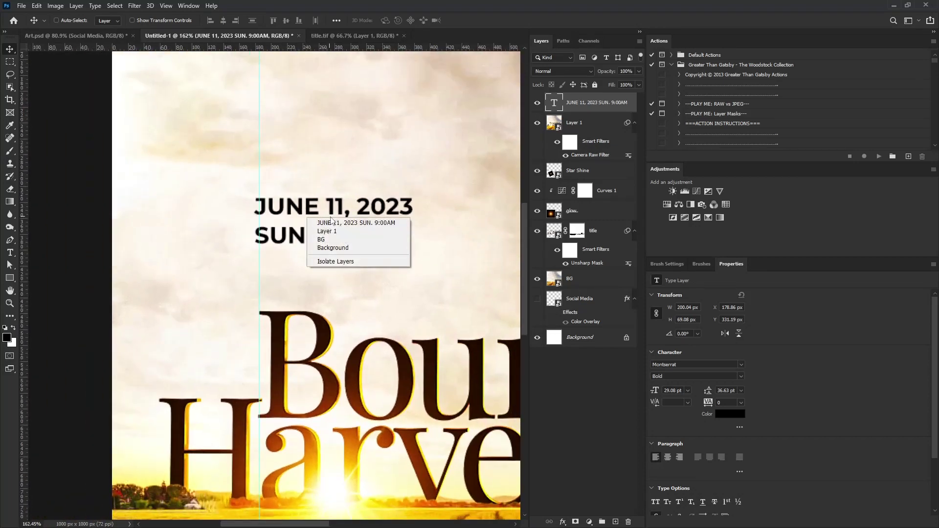
left_click(313, 223)
key("Right")
key("Right")
key("Right")
key("Right")
key("Right")
key("Right")
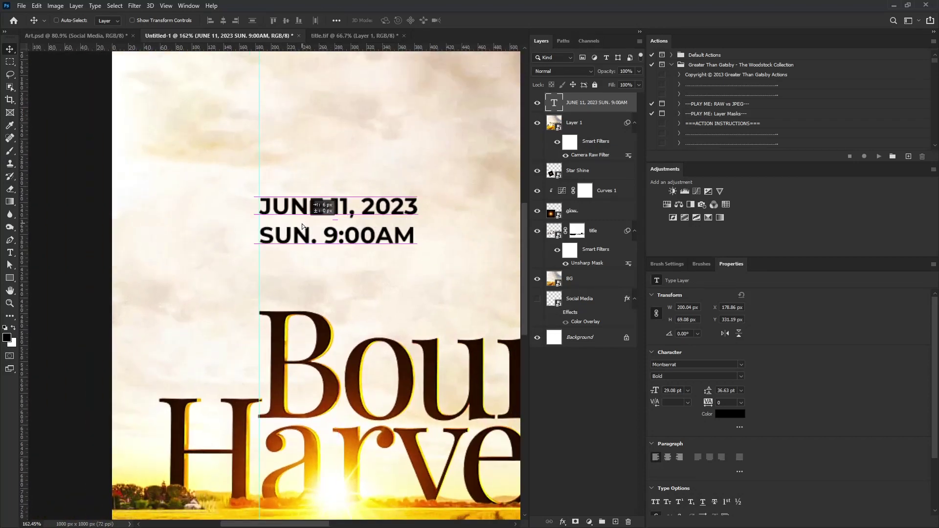
- Duplicate the date text layer and place the copy beside the original on the same lines
key("ctrl+0")
key("ctrl+space")
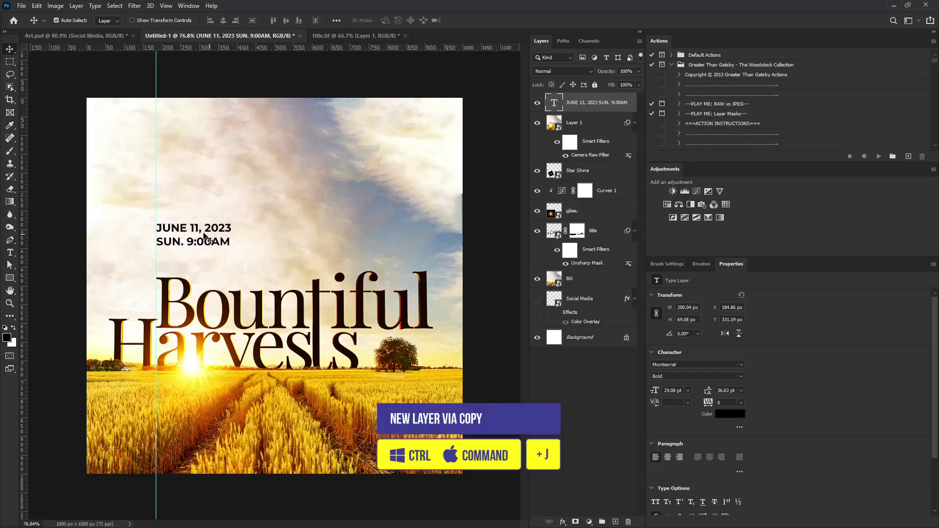
key("ctrl+j")
left_click_drag(234, 240, 325, 240)
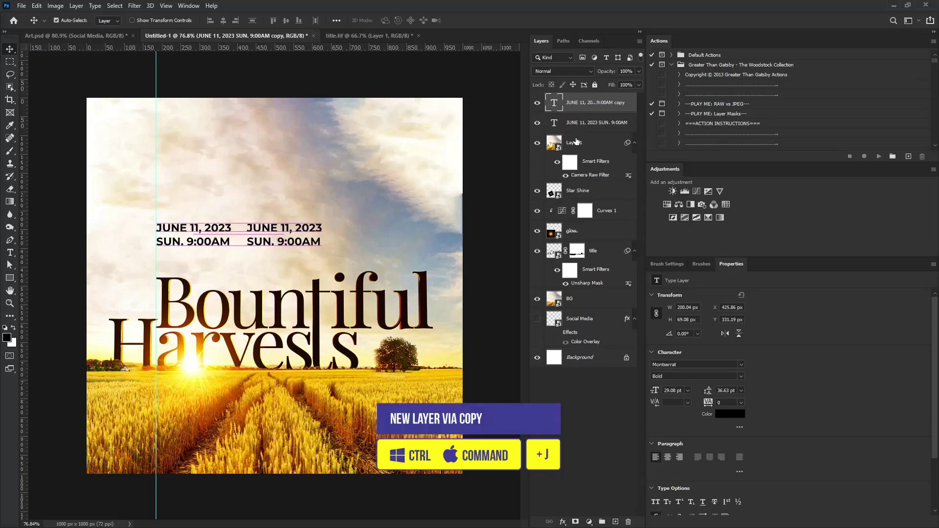
- Replace the copied text with "The LCCI Conference & Exhibition Centre" and the venue's address, and set its font weight to Medium
double_click(556, 102)
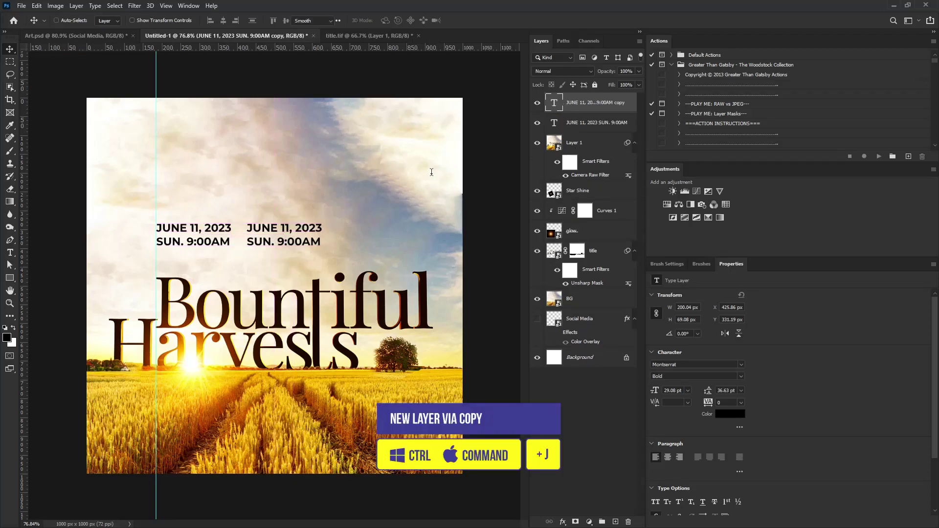
key("ctrl+v")
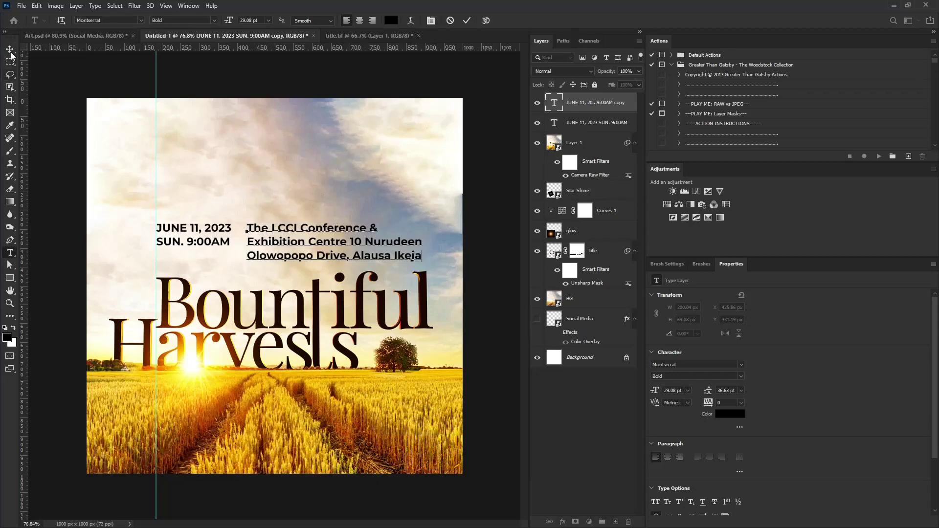
left_click(9, 49)
left_click(740, 377)
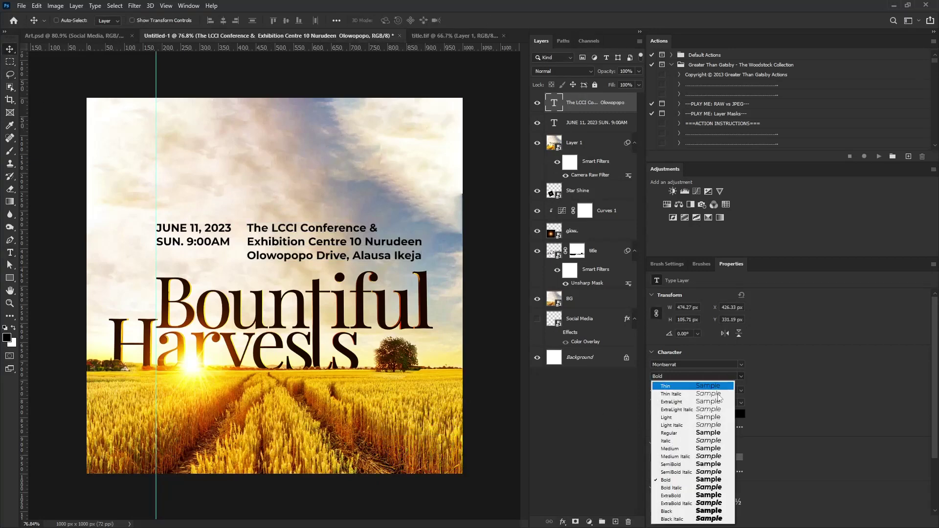
left_click(700, 449)
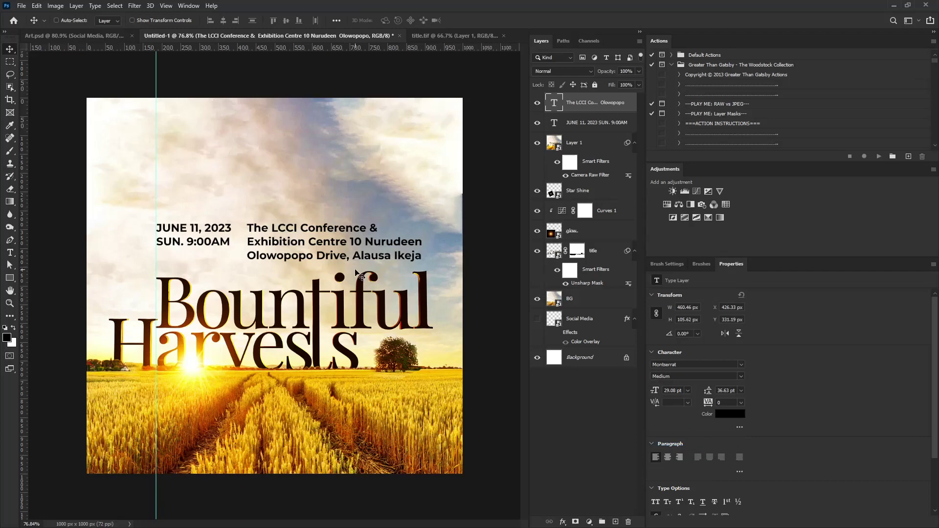
- Scale the venue text down proportionally to about 62%, keeping its upper-left corner in place beside the date
key("ctrl+t")
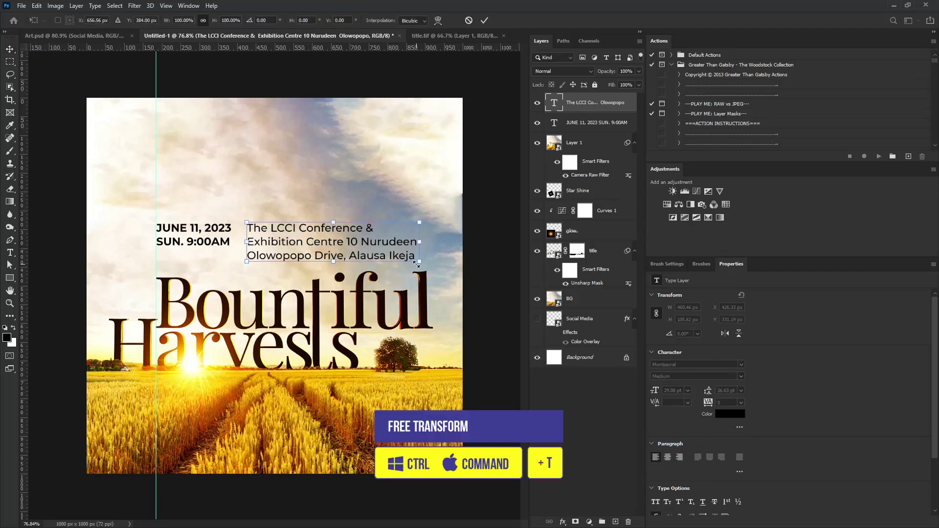
left_click_drag(417, 260, 352, 247)
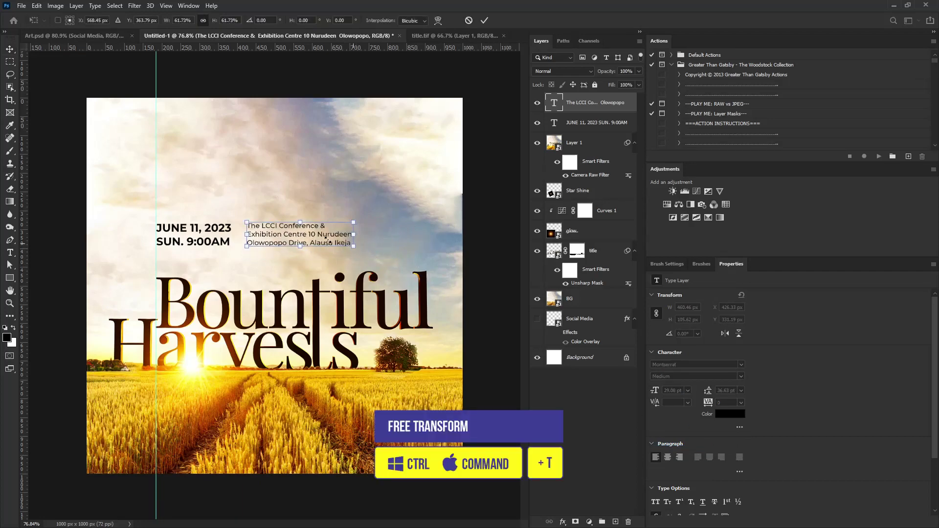
key("Return")
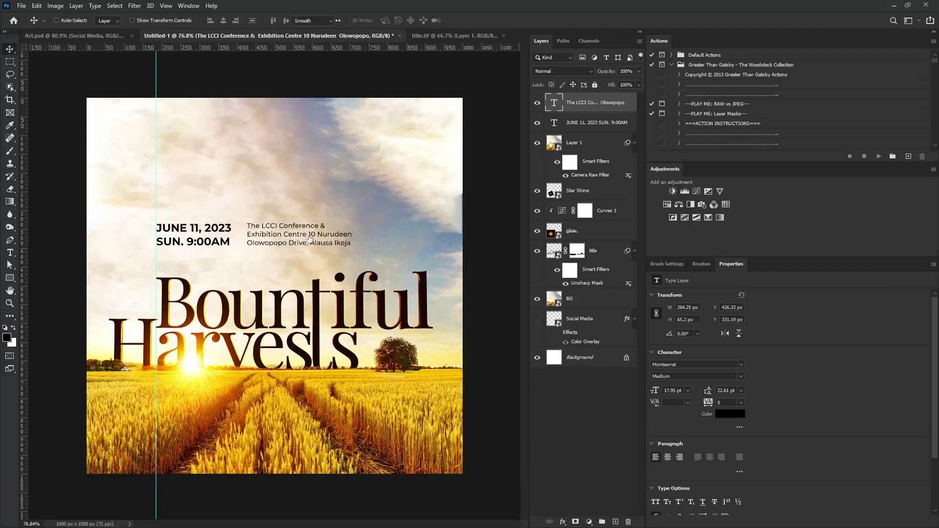
- Set the venue name "The LCCI Conference & Exhibition Centre" in Bold, leaving the address in Medium
double_click(554, 103)
left_click_drag(307, 235, 249, 225)
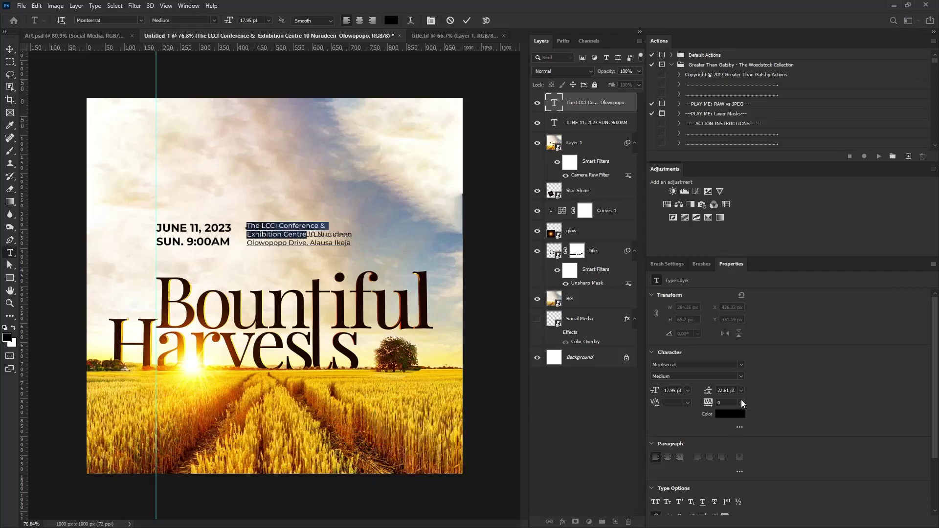
left_click(741, 376)
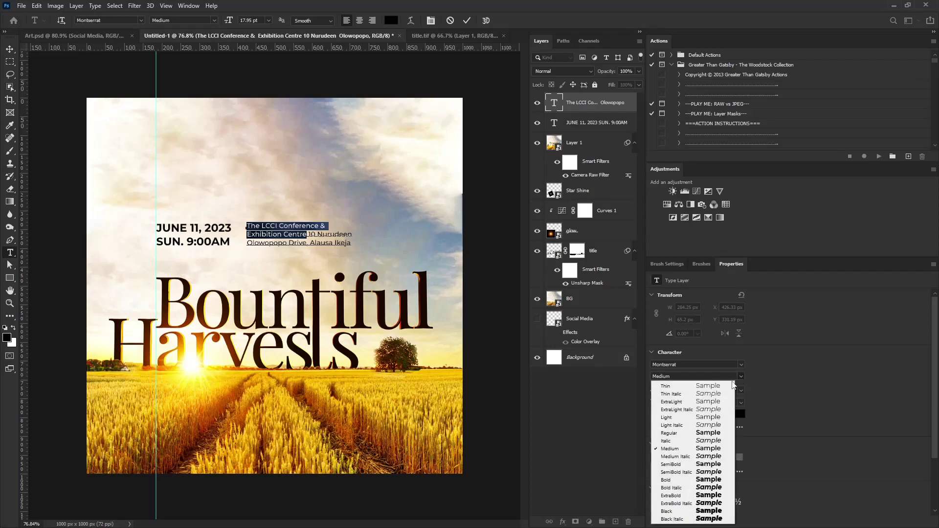
left_click(689, 481)
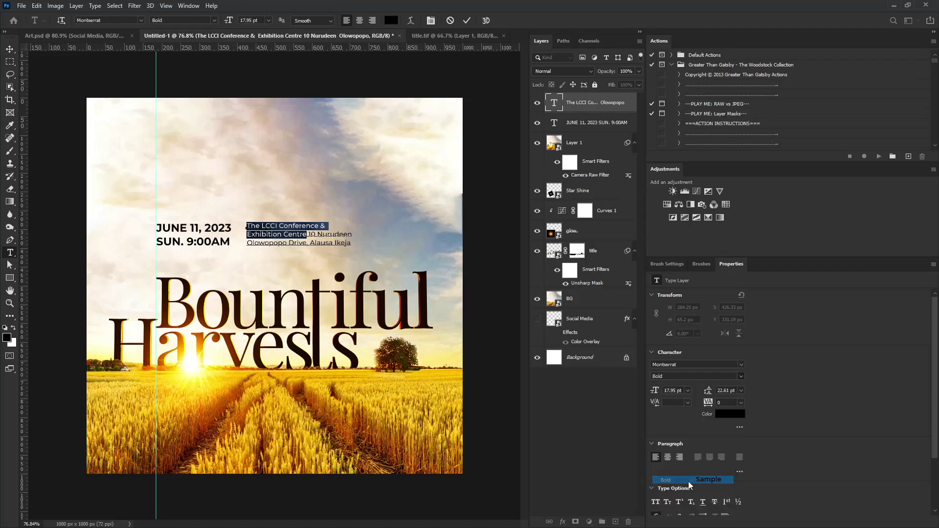
left_click(14, 49)
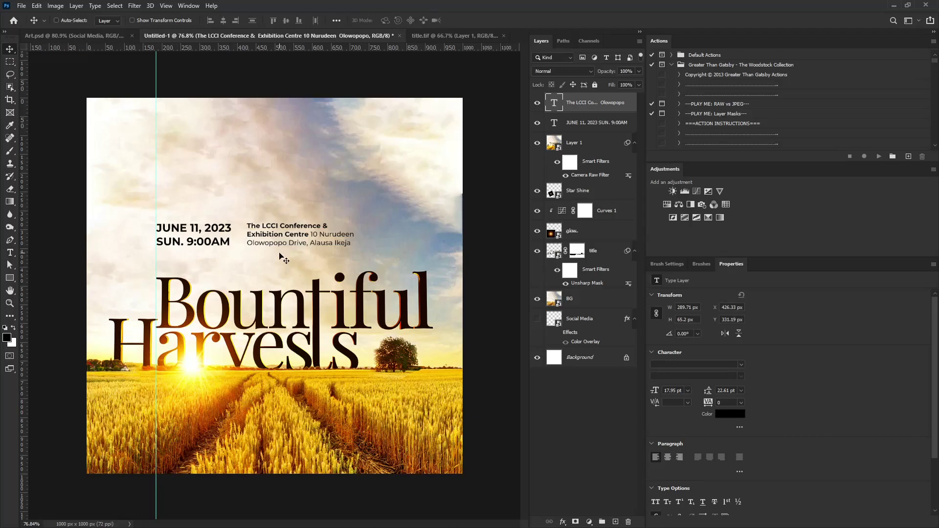
- Move the venue text about 17 px left and 1 px down, closer to the date text
key("Left")
key("Left")
key("Left")
key("Left")
key("Left")
key("Left")
key("Left")
key("Left")
key("Left")
key("Left")
key("Left")
key("Left")
key("Left")
key("Left")
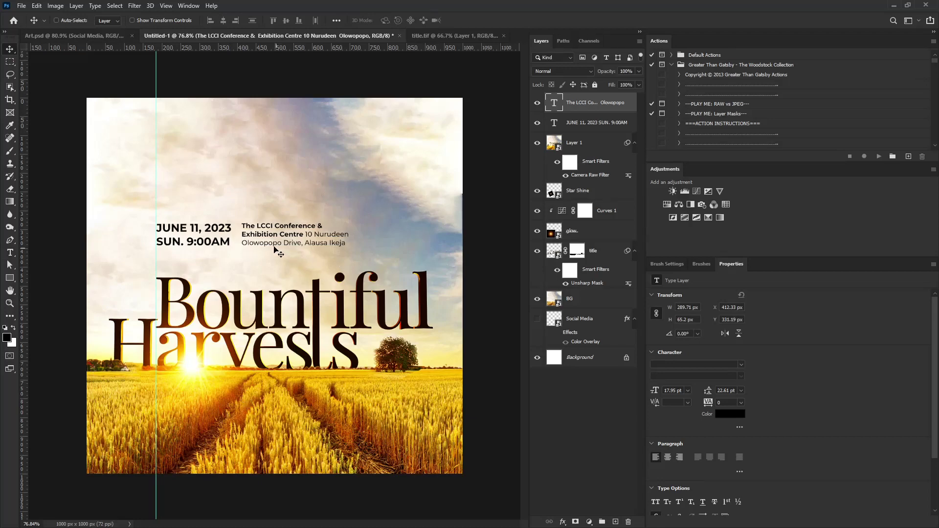
left_click_drag(218, 234, 269, 231, "ctrl")
- Move the date and venue texts together about 24 px up, away from the title
scroll(295, 215, "down", 5, "alt")
scroll(218, 199, "up", 3, "alt")
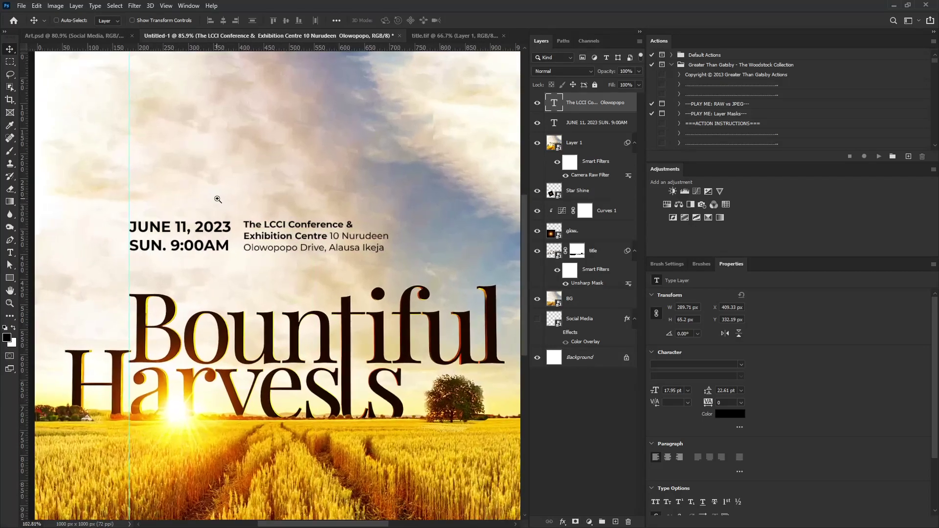
scroll(223, 240, "down", 2, "alt")
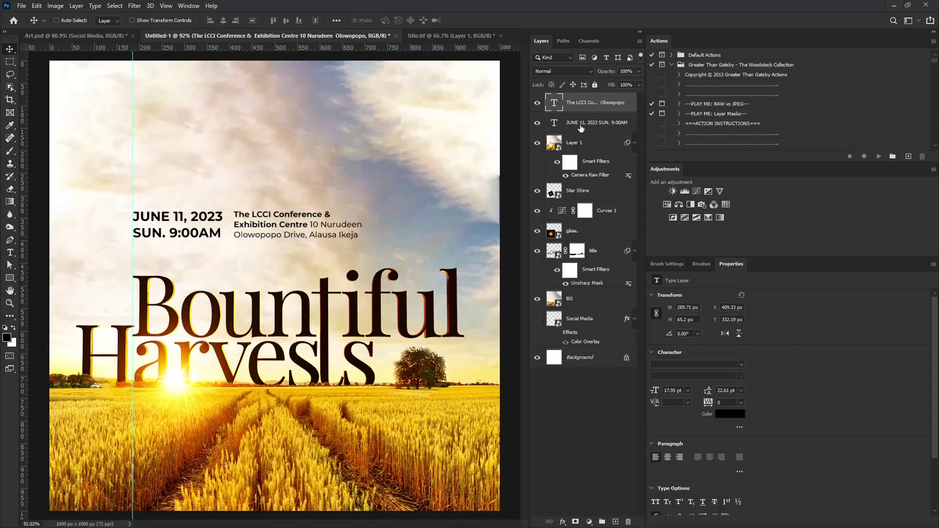
left_click(201, 236, "ctrl+shift")
left_click_drag(265, 230, 266, 218)
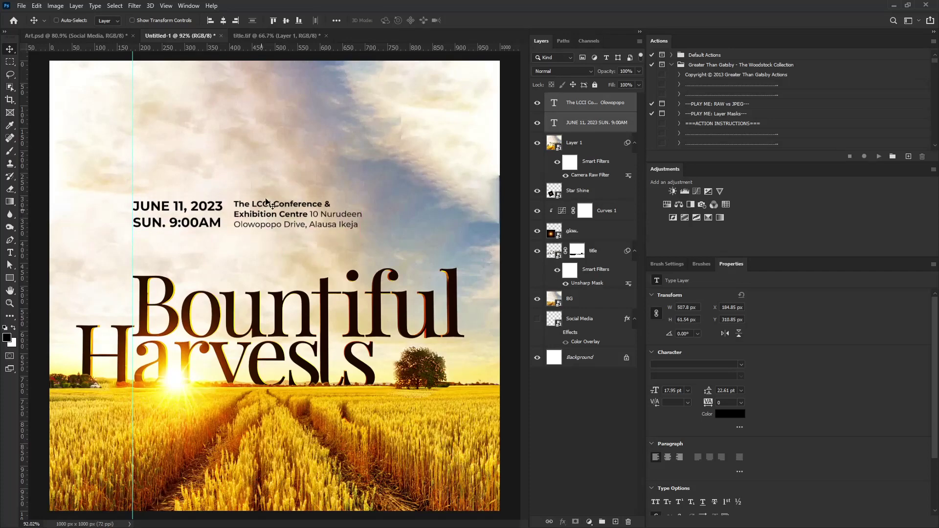
- Show the Social Media layer above Layer 1 and place it between the date text and title, left edge on the guide
left_click(537, 319)
left_click_drag(579, 328, 567, 143)
left_click_drag(91, 494, 149, 265)
- Nudge the social media line up to Y 396 px, closer beneath the date text
key("Up")
key("Up")
key("Up")
key("Up")
key("Up")
key("Up")
key("Up")
key("Up")
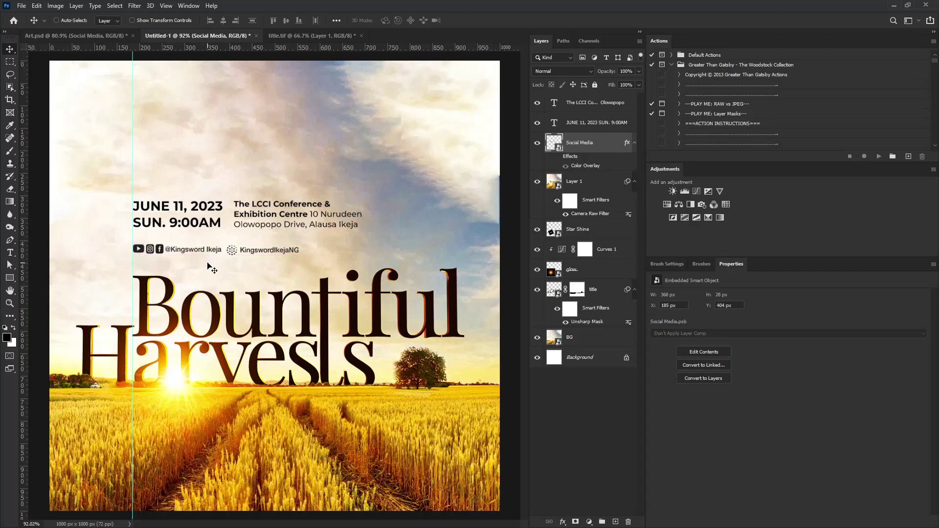
key("Up")
key("Up")
key("Up")
key("Up")
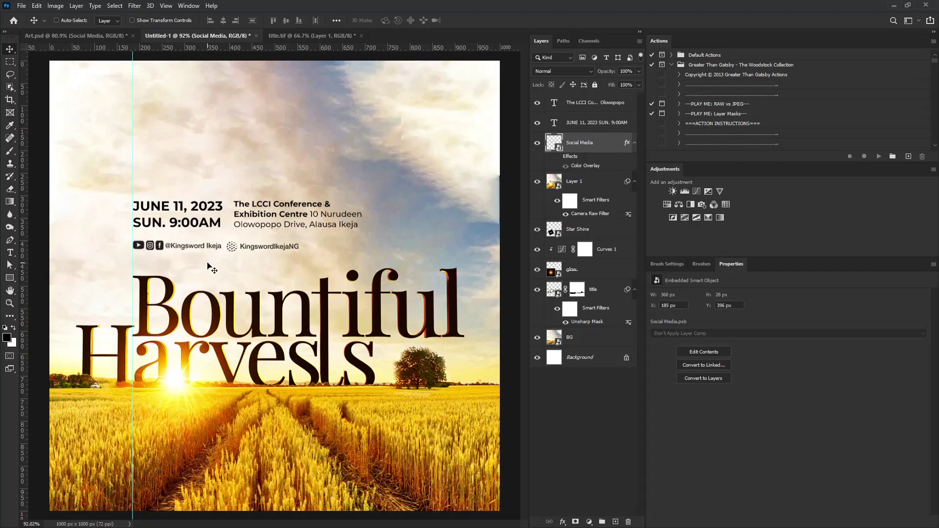
- Color the time "9:00AM" in the date text dark red (c40000) and hide the guides
left_click(595, 122)
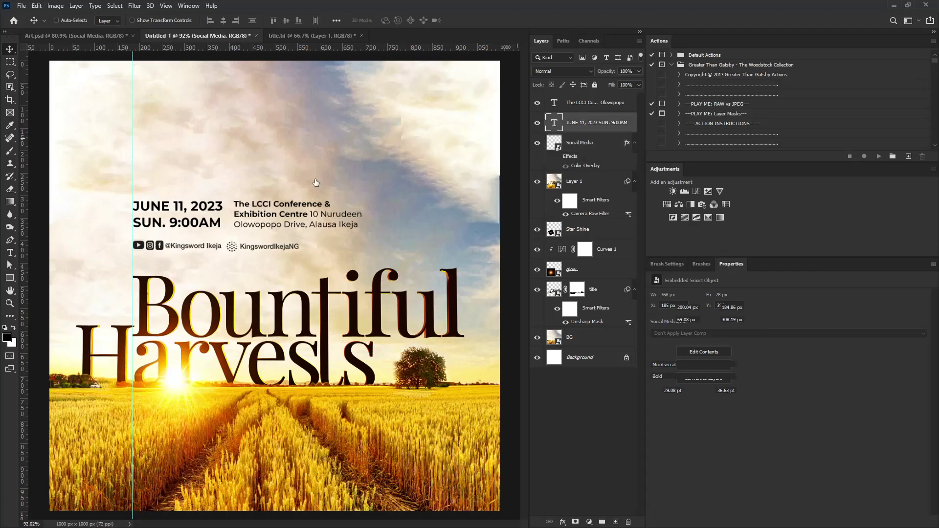
double_click(182, 223)
left_click_drag(169, 223, 221, 223)
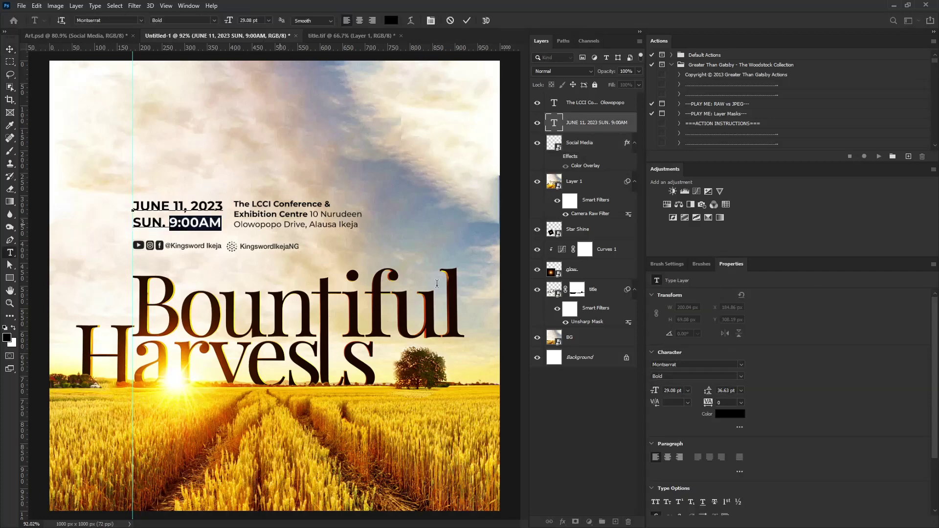
left_click(730, 413)
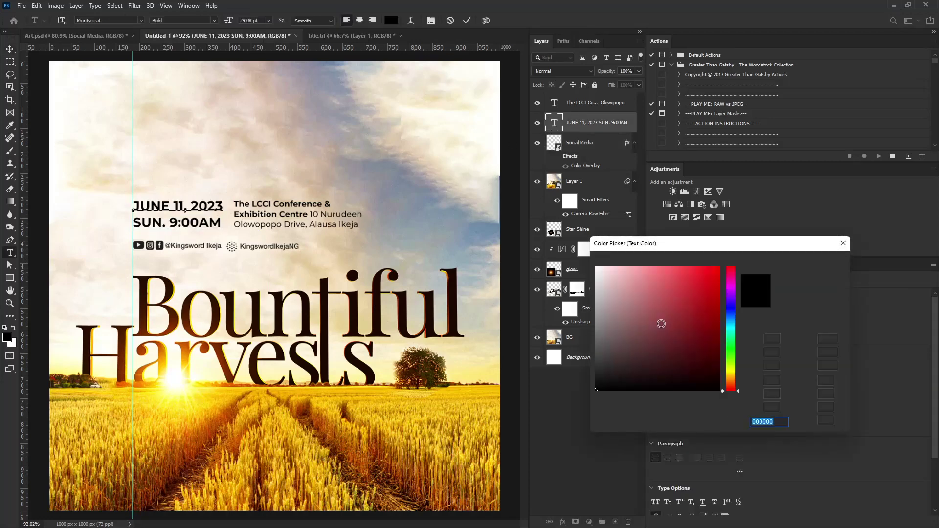
left_click(718, 295)
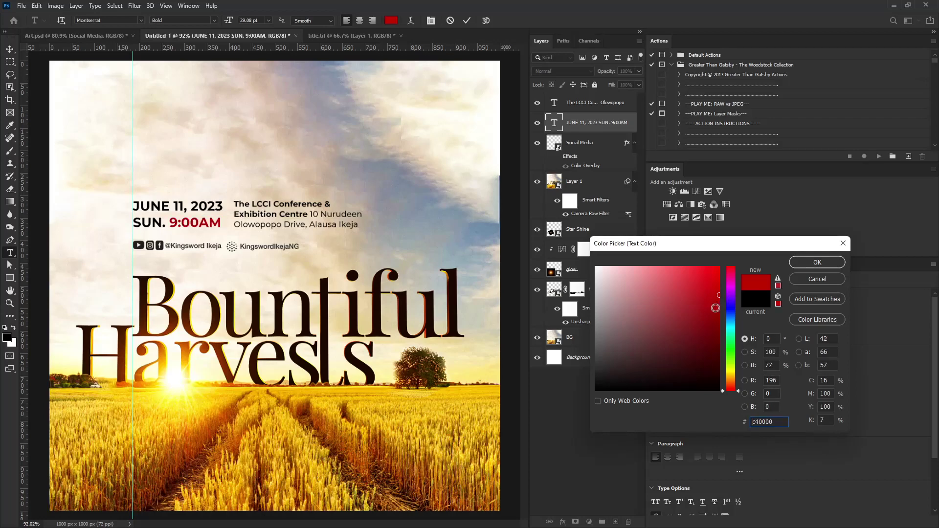
left_click(816, 262)
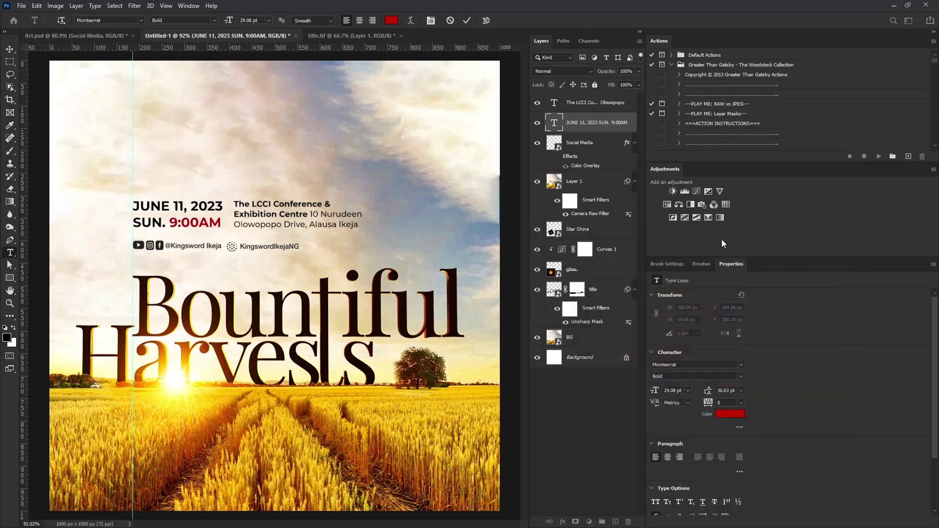
left_click(9, 51)
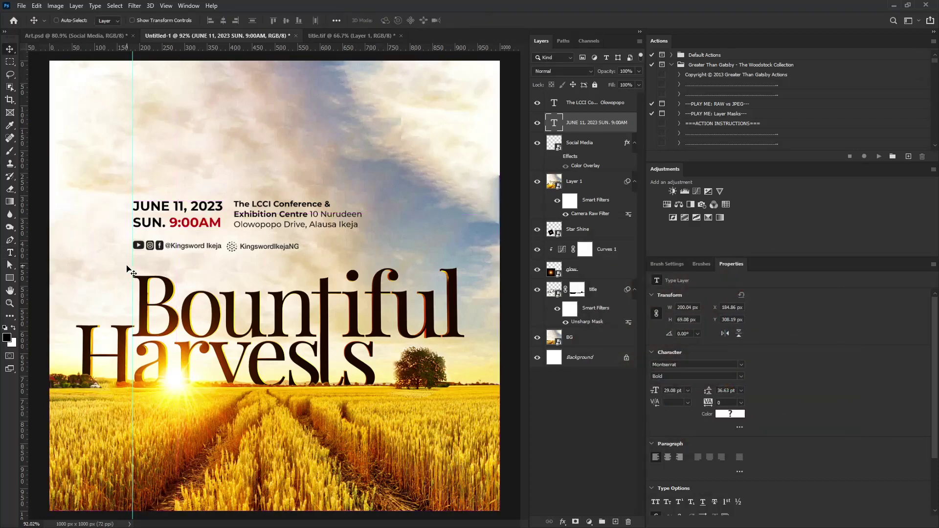
key("ctrl+semicolon")
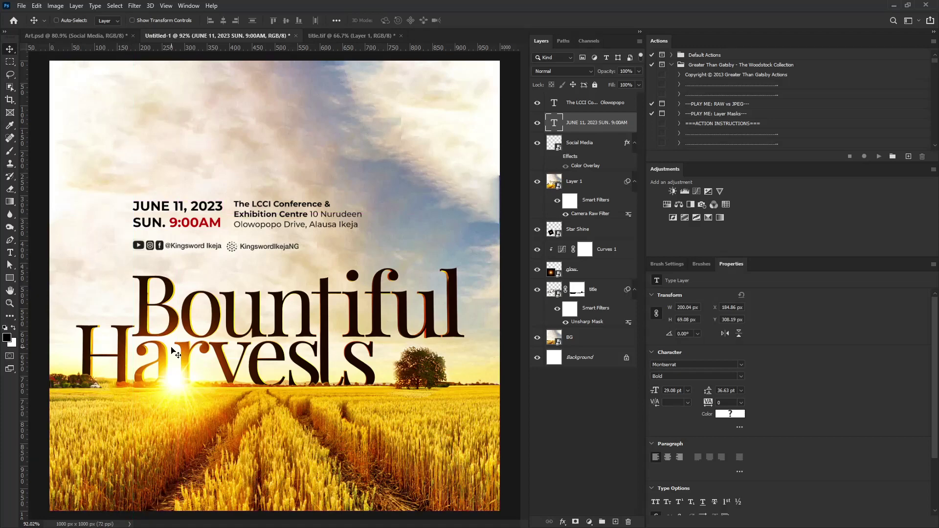